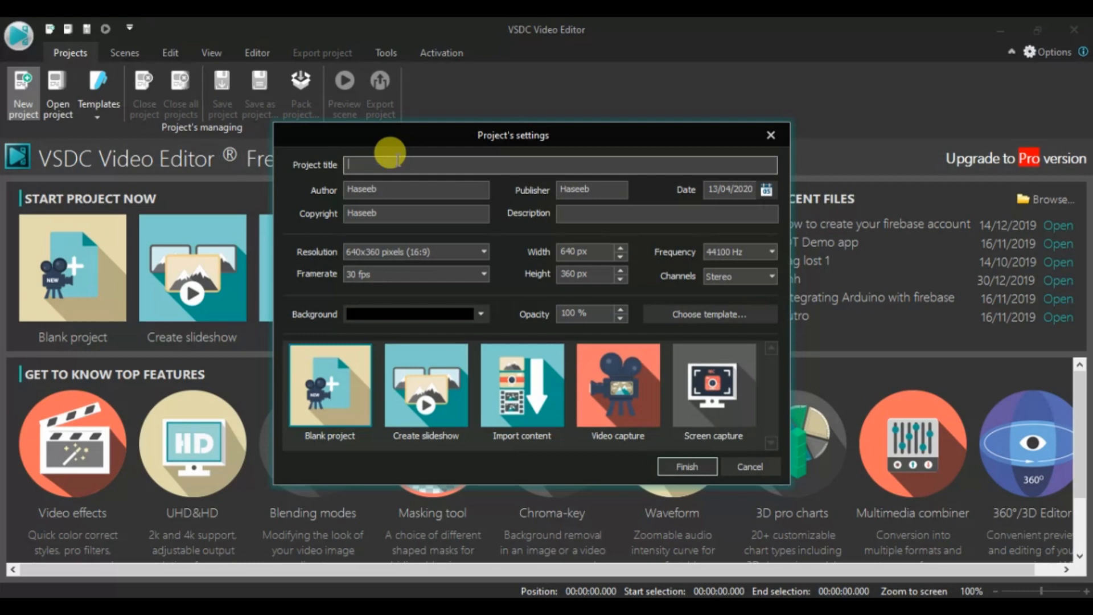
# Create a blank project titled "Mart On Wheel" with the resolution HD 1280x720 pixels (16:9)
pyautogui.write('Mart On Wheel')
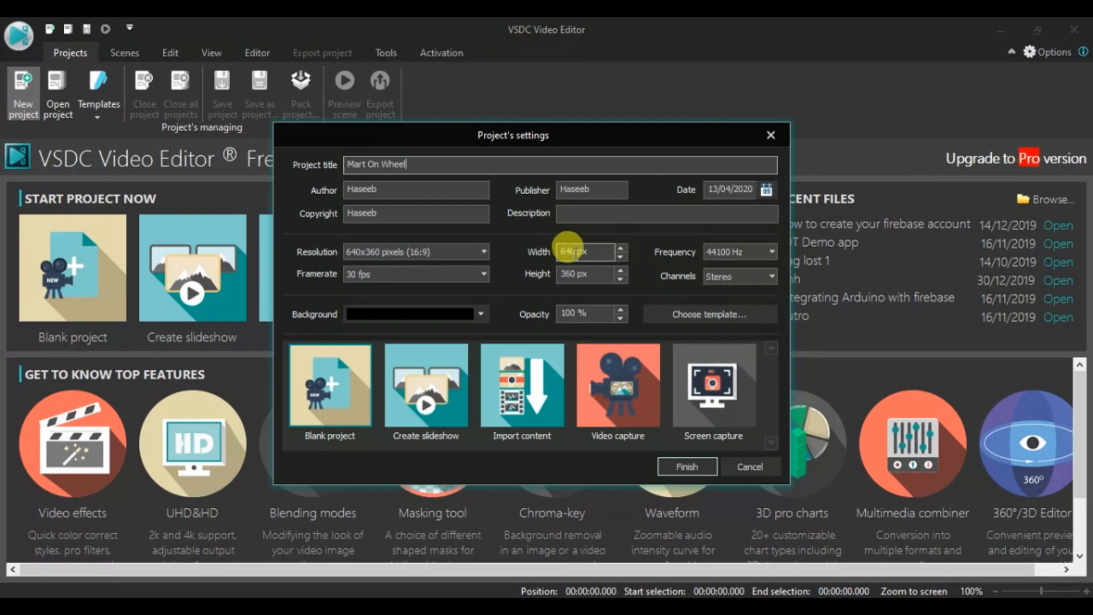
pyautogui.click(574, 248)
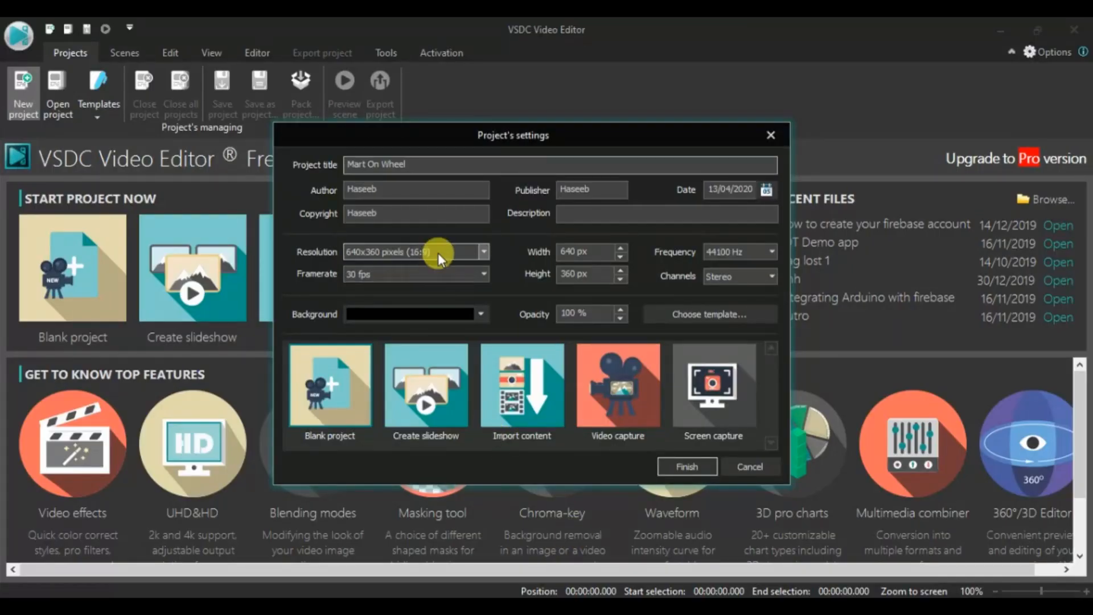
pyautogui.click(398, 248)
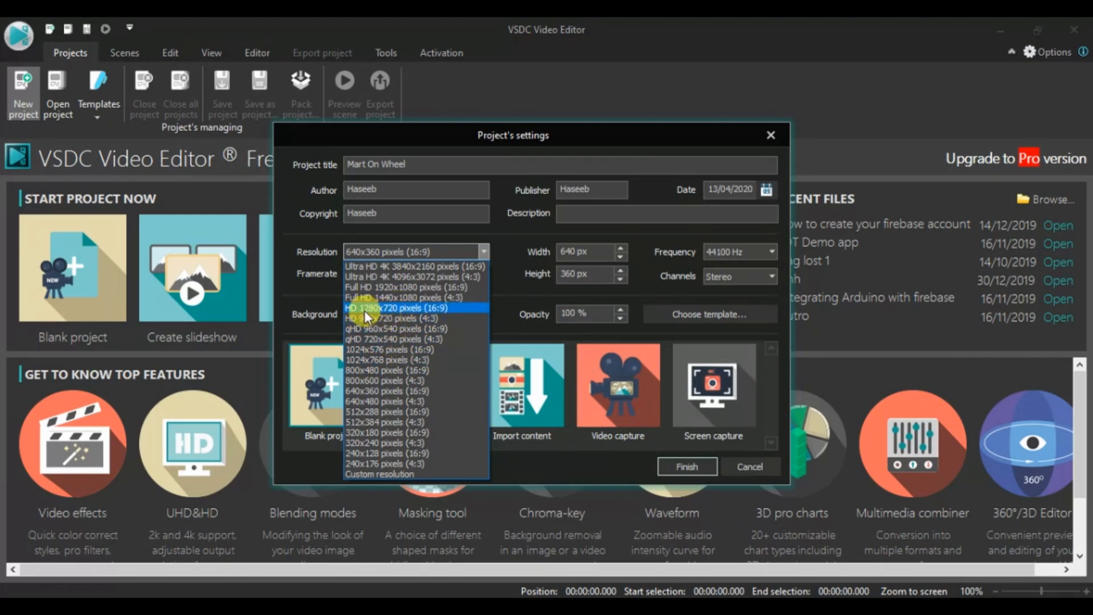
pyautogui.click(392, 307)
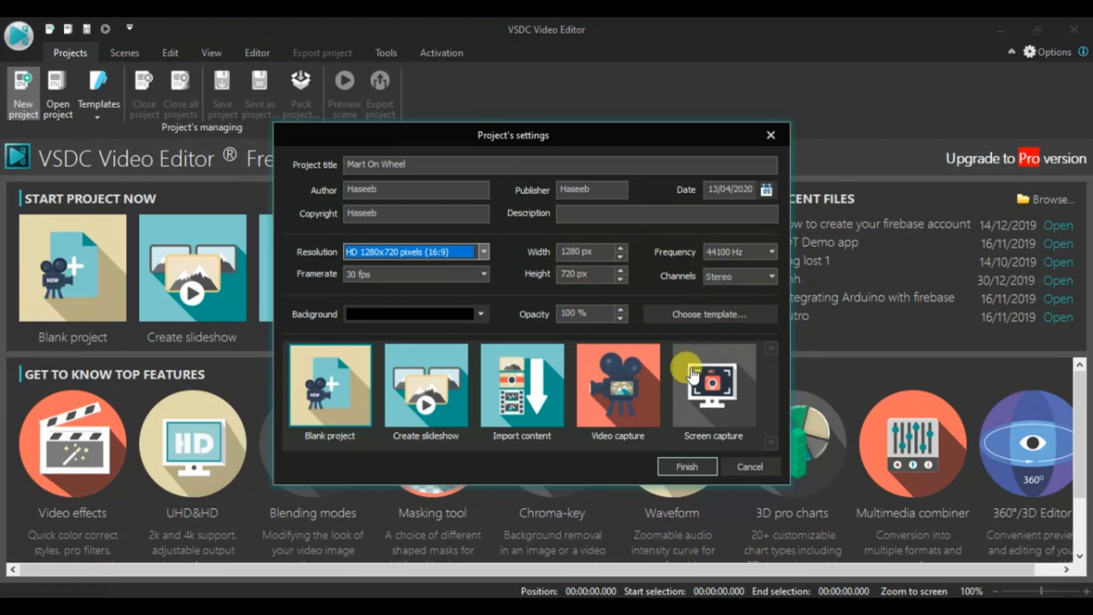
pyautogui.click(691, 460)
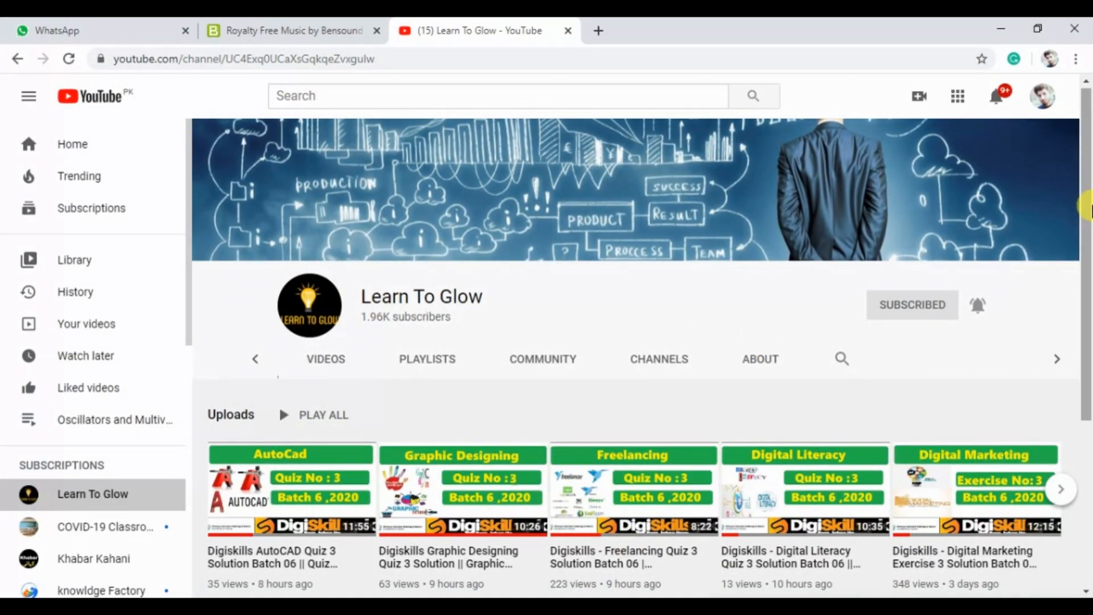
# Find the video on downloading VSDC Pro Video Editor among the Learn To Glow YouTube channel's uploads and open it
pyautogui.moveTo(1088, 208); pyautogui.dragTo(1086, 243)
pyautogui.click(324, 293)
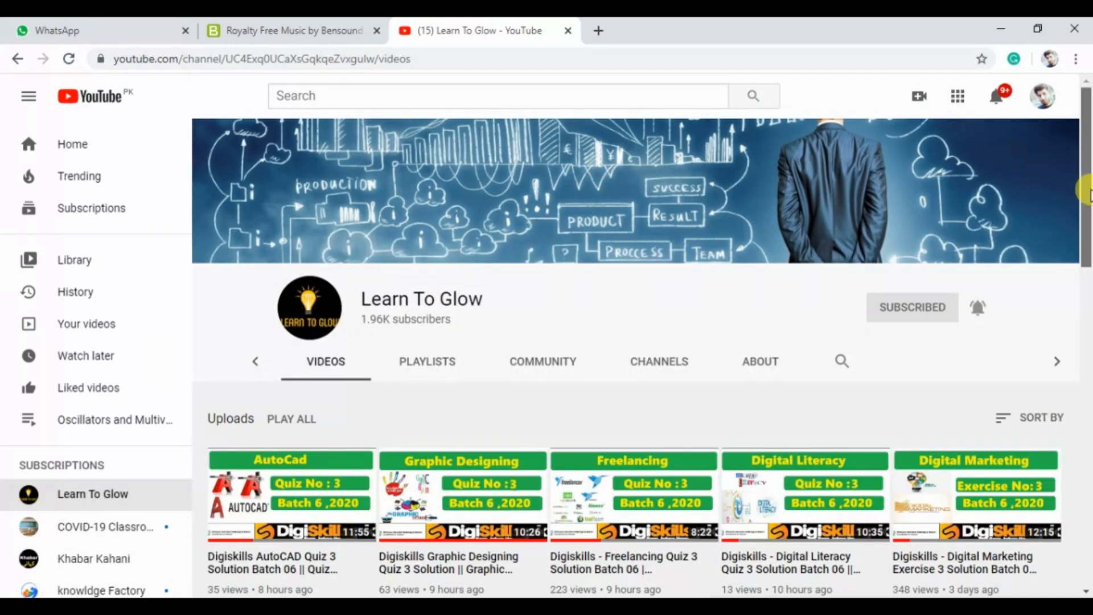
pyautogui.moveTo(1087, 193); pyautogui.dragTo(1087, 527)
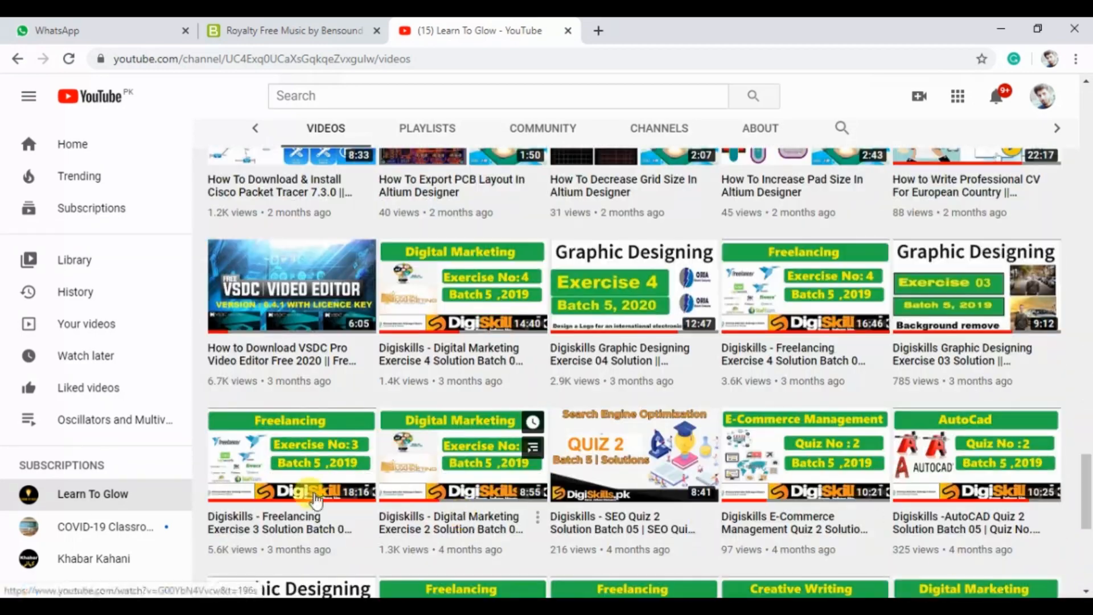
pyautogui.click(281, 347)
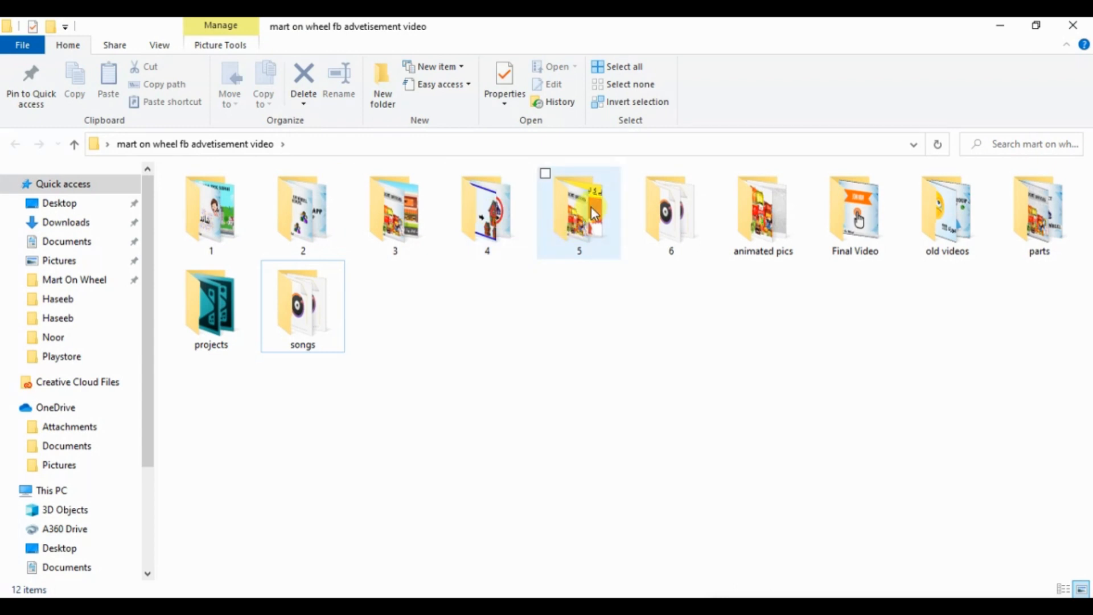
# View the images in folder 1 of the "mart on wheel fb advetisement video" folder, starting with 1_i.png
pyautogui.doubleClick(224, 210)
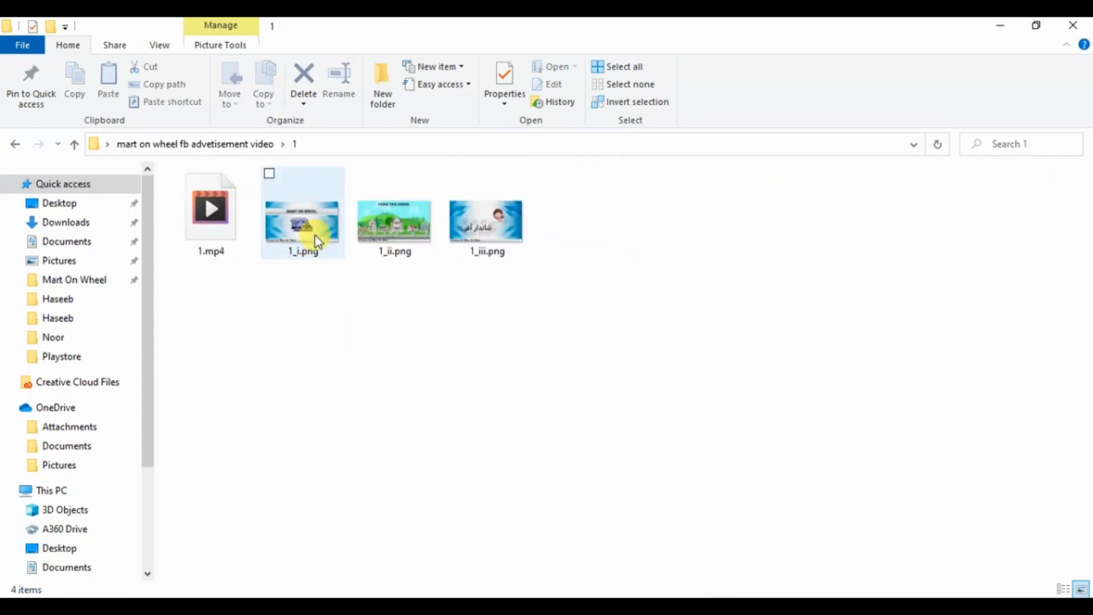
pyautogui.doubleClick(317, 241)
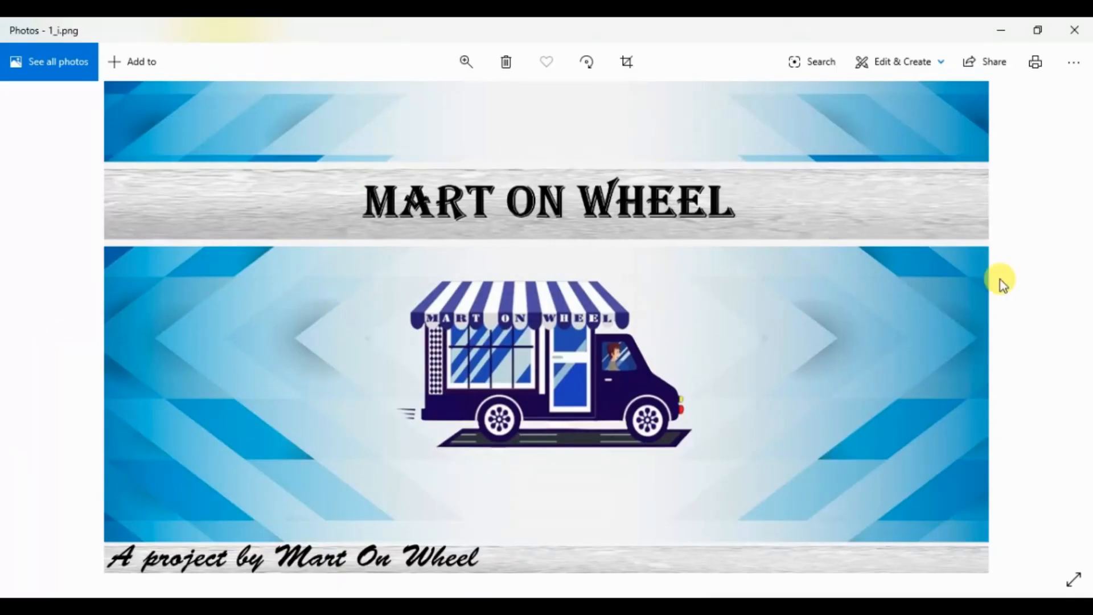
pyautogui.click(1060, 326)
pyautogui.click(1060, 326)
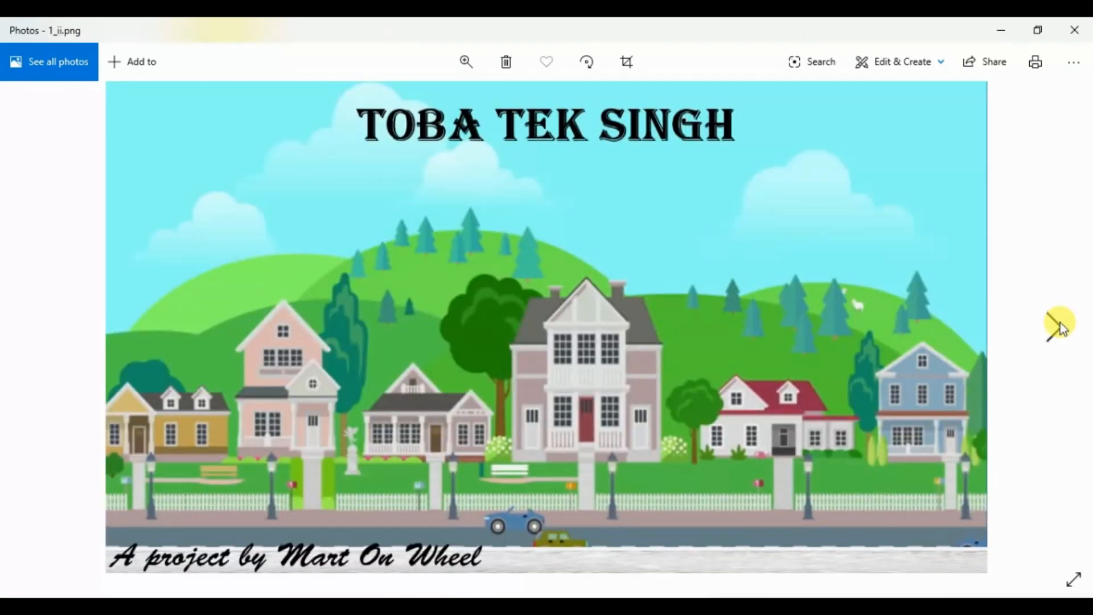
pyautogui.click(1080, 27)
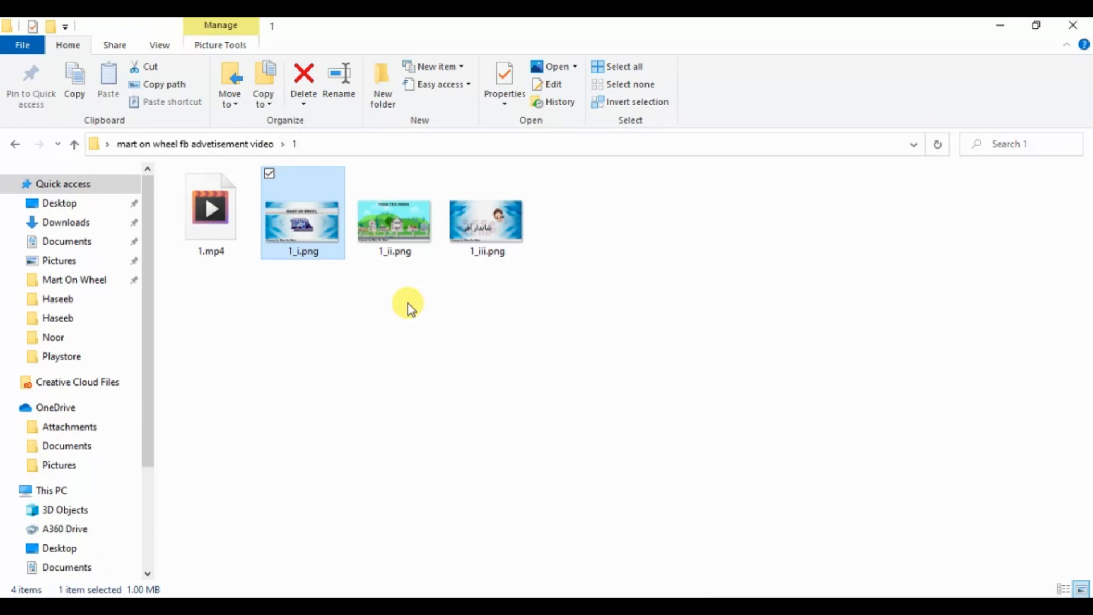
# View the images in folder 2 of the advertisement video folder, starting with 2_i.png
pyautogui.click(14, 147)
pyautogui.doubleClick(308, 224)
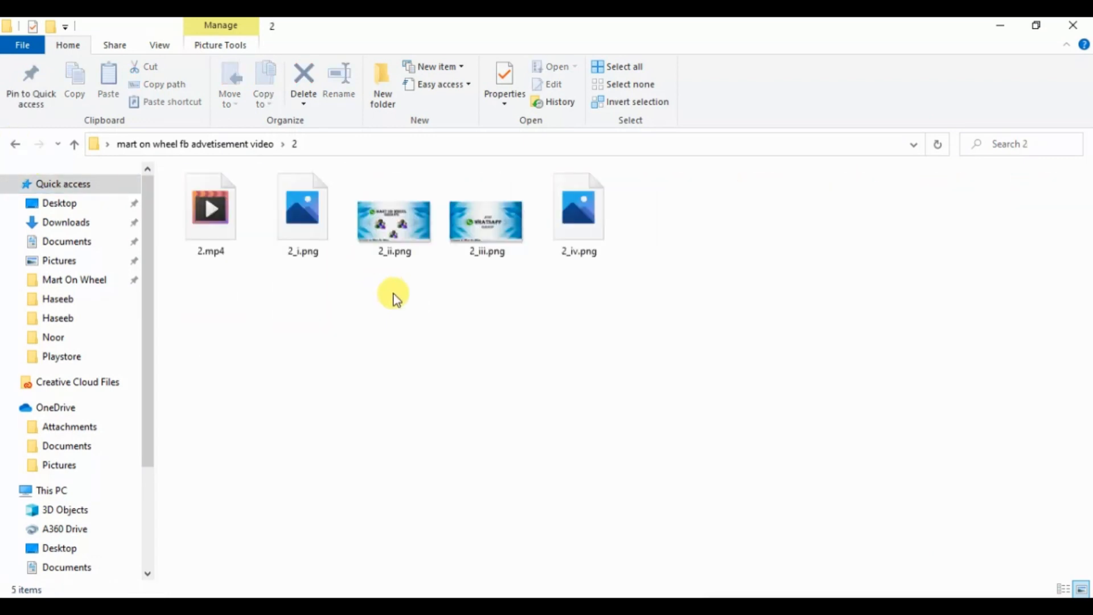
pyautogui.click(312, 220)
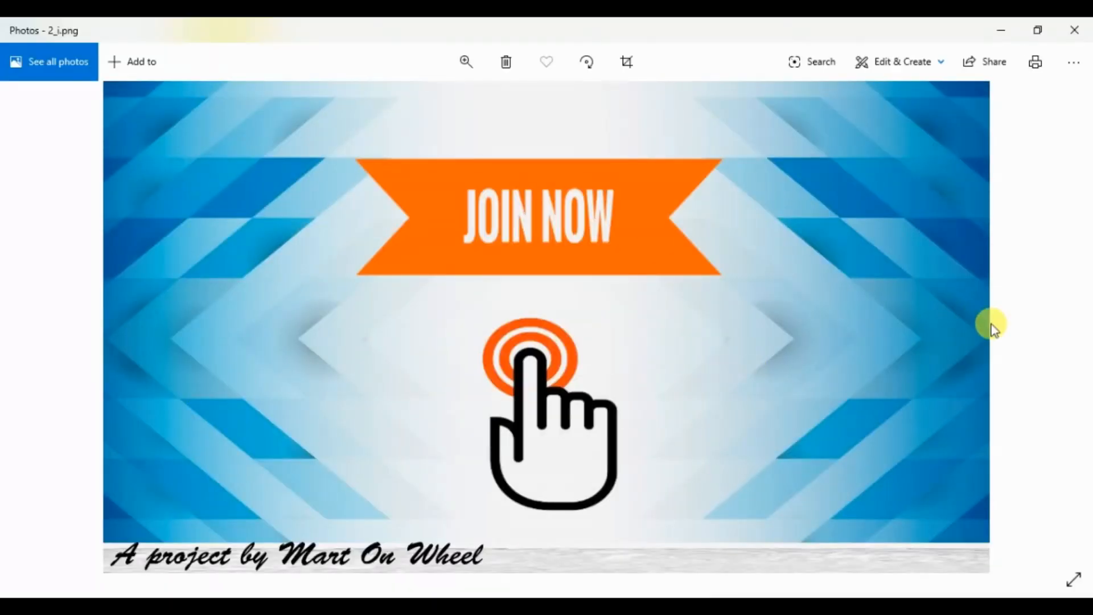
pyautogui.click(1063, 327)
pyautogui.click(1062, 327)
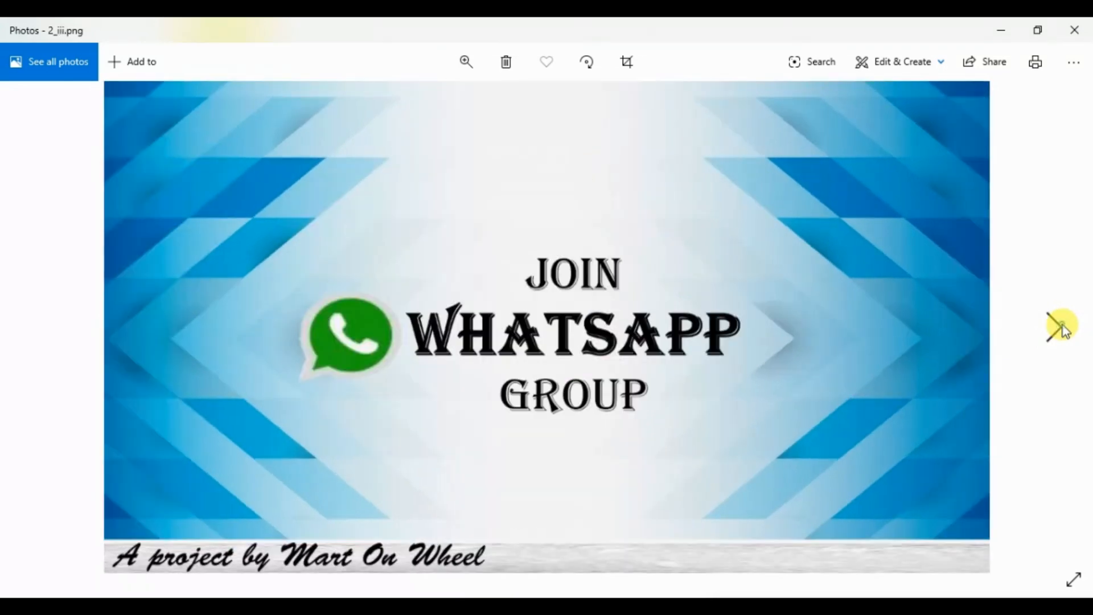
pyautogui.click(1063, 327)
pyautogui.click(1070, 32)
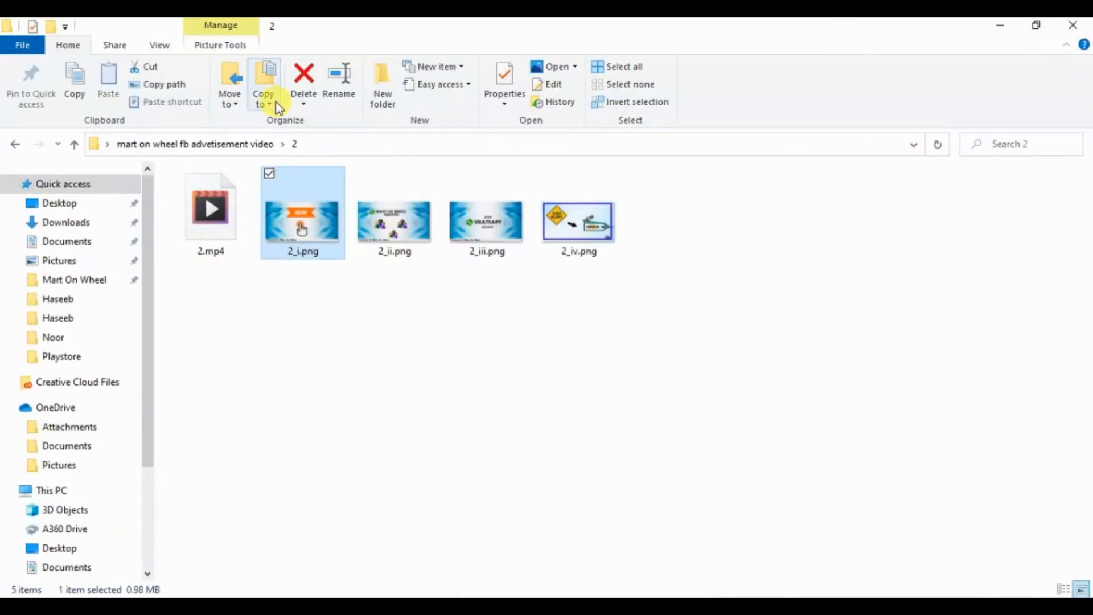
# View 3_i.png and 3_ii.png in folder 3 of the advertisement video folder and open folder 4
pyautogui.click(17, 144)
pyautogui.doubleClick(409, 209)
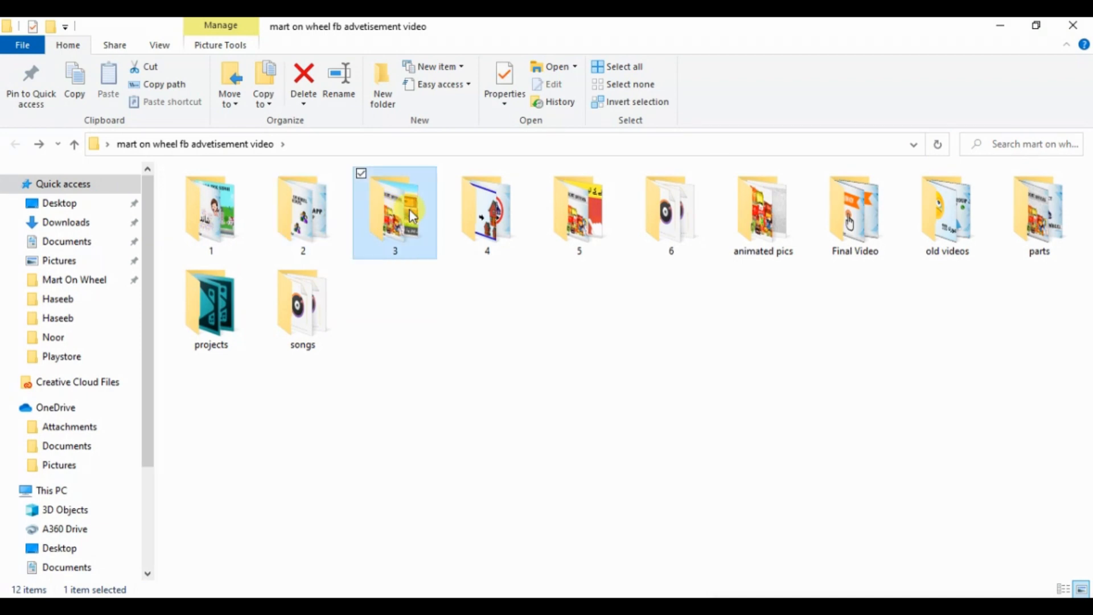
pyautogui.doubleClick(324, 210)
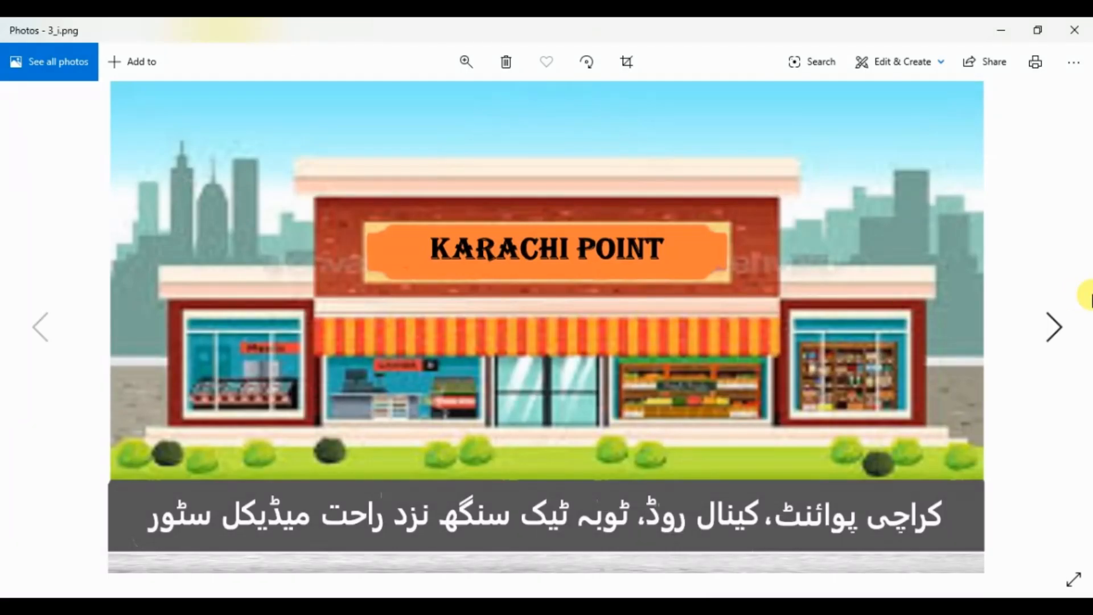
pyautogui.click(1056, 324)
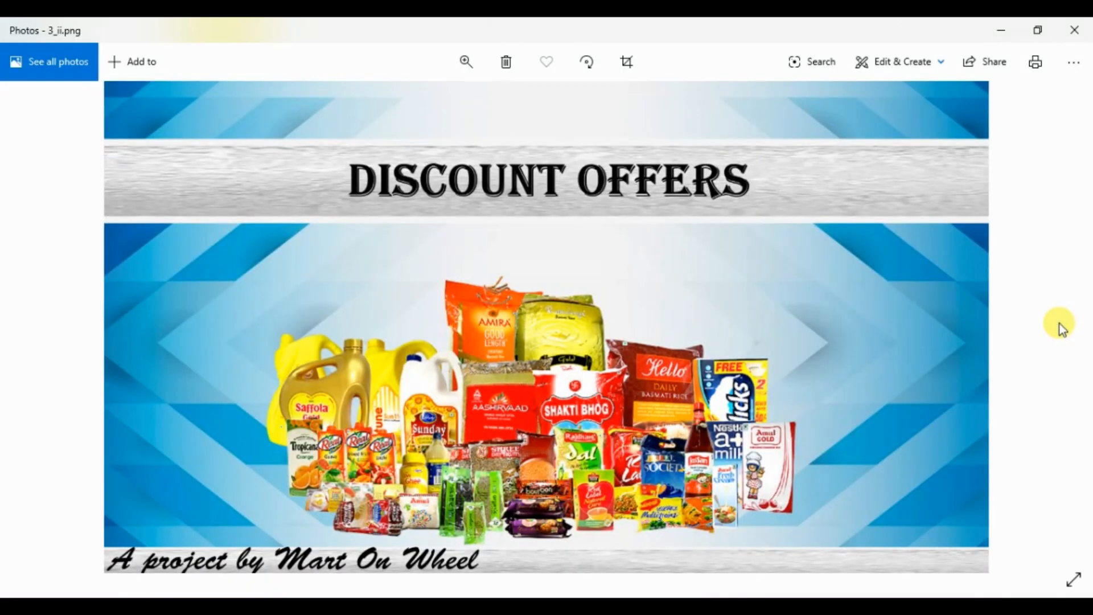
pyautogui.click(1075, 30)
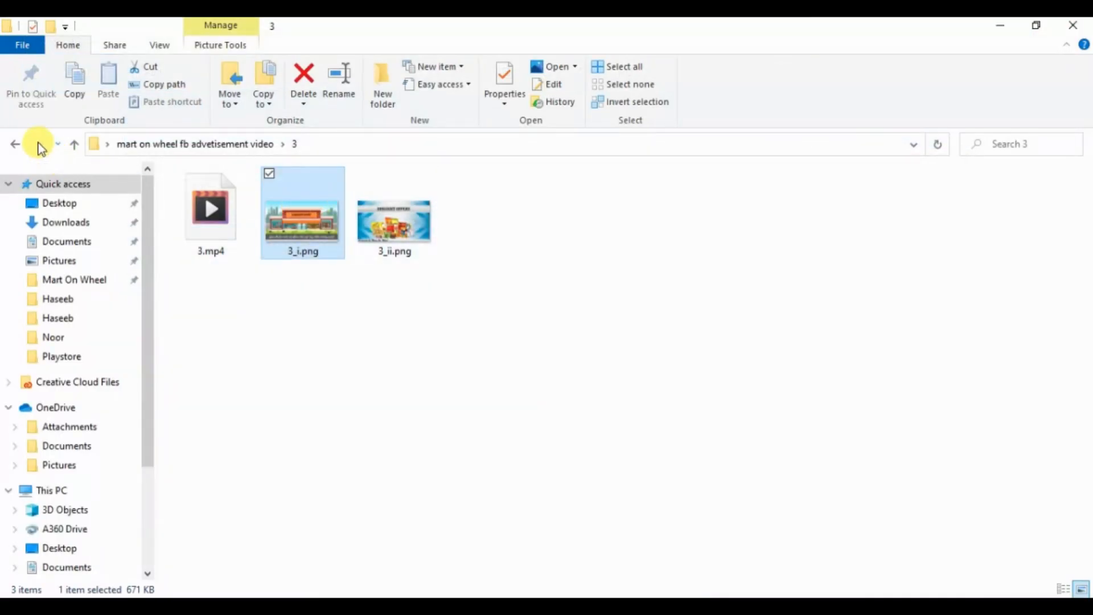
pyautogui.click(21, 145)
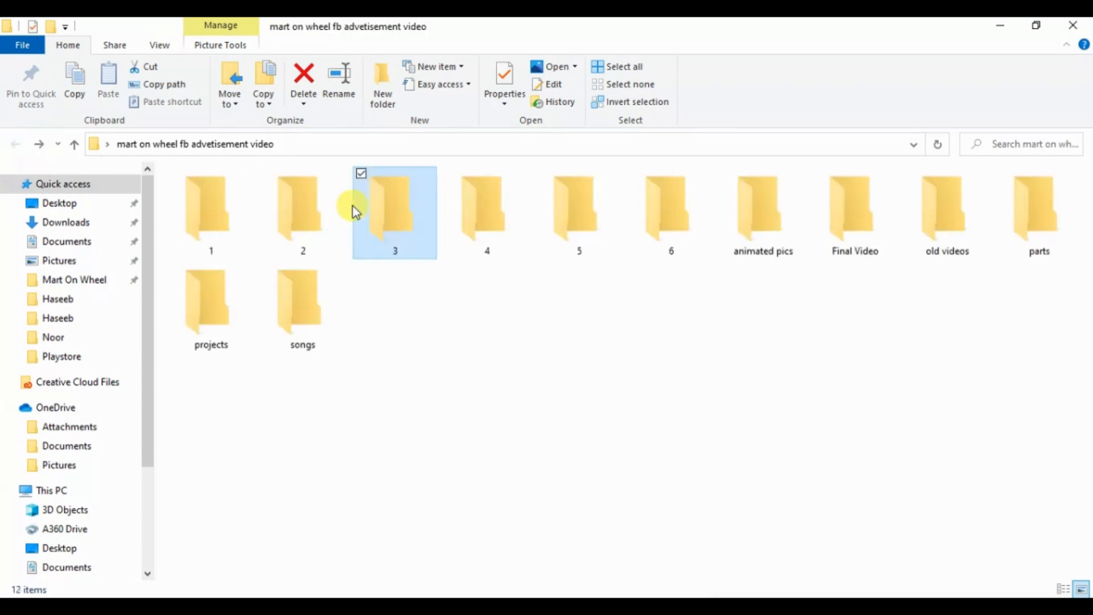
pyautogui.doubleClick(493, 222)
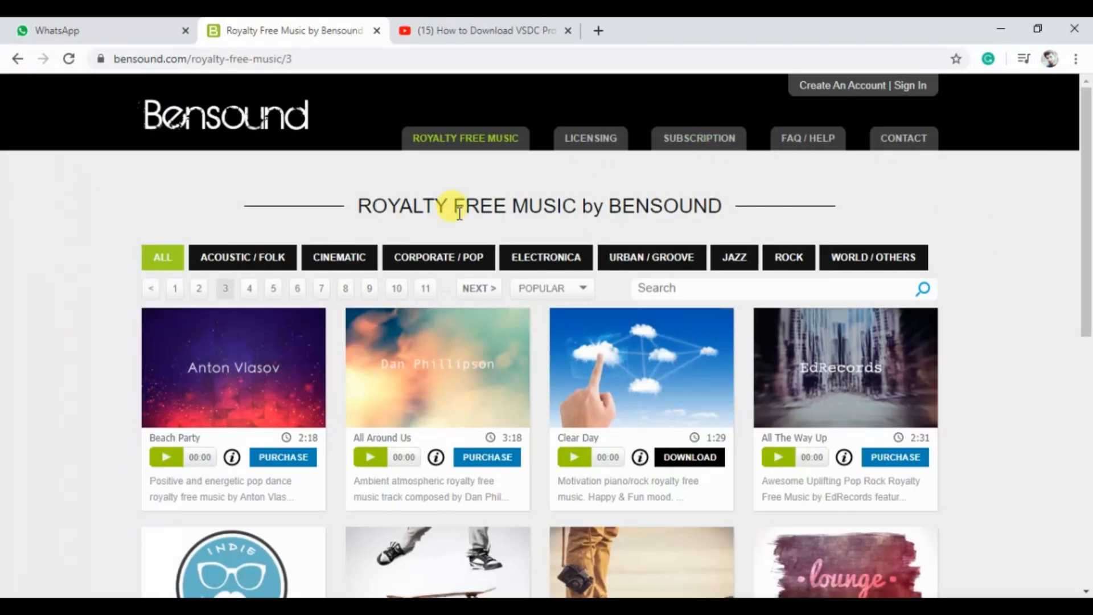
# Look over the royalty-free music tracks on the Bensound website
pyautogui.moveTo(356, 204); pyautogui.dragTo(762, 199)
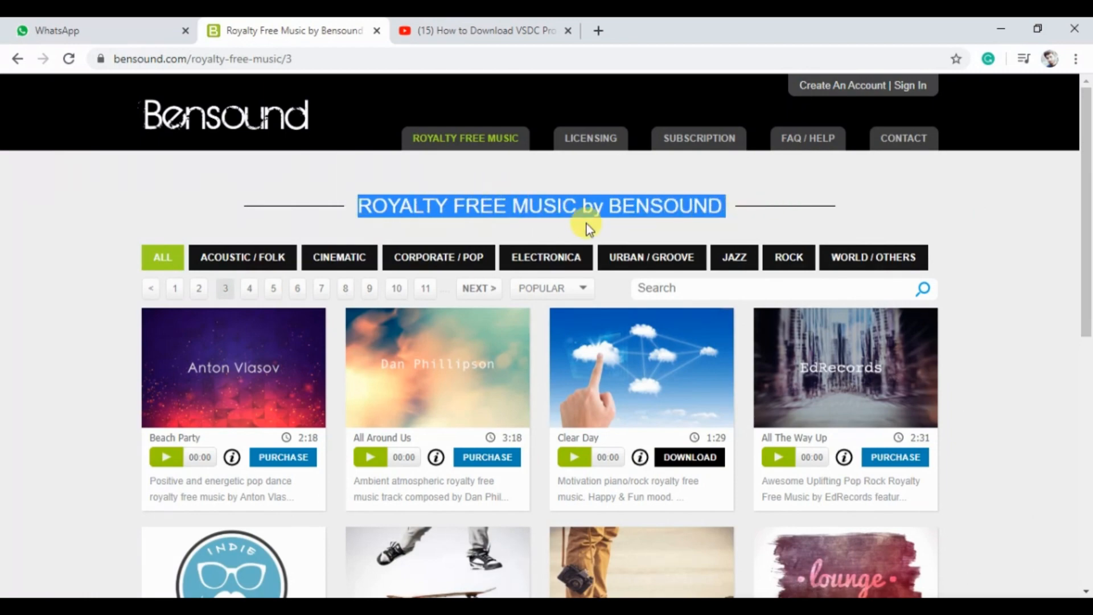
pyautogui.moveTo(1088, 205); pyautogui.dragTo(1067, 274)
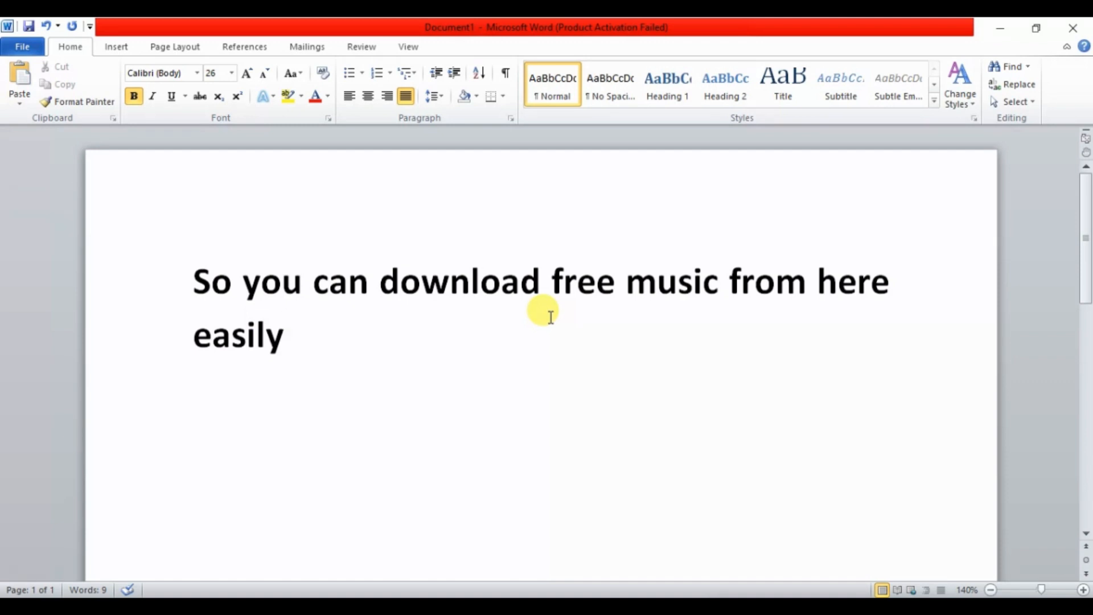
pyautogui.hotkey('ctrl', 'r')
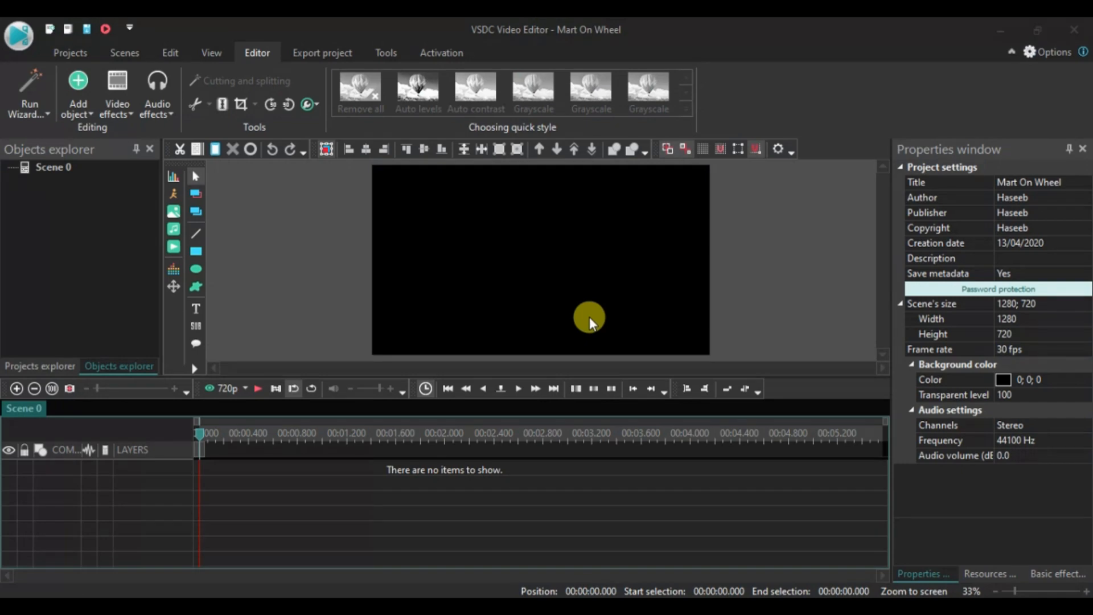
pyautogui.click(172, 216)
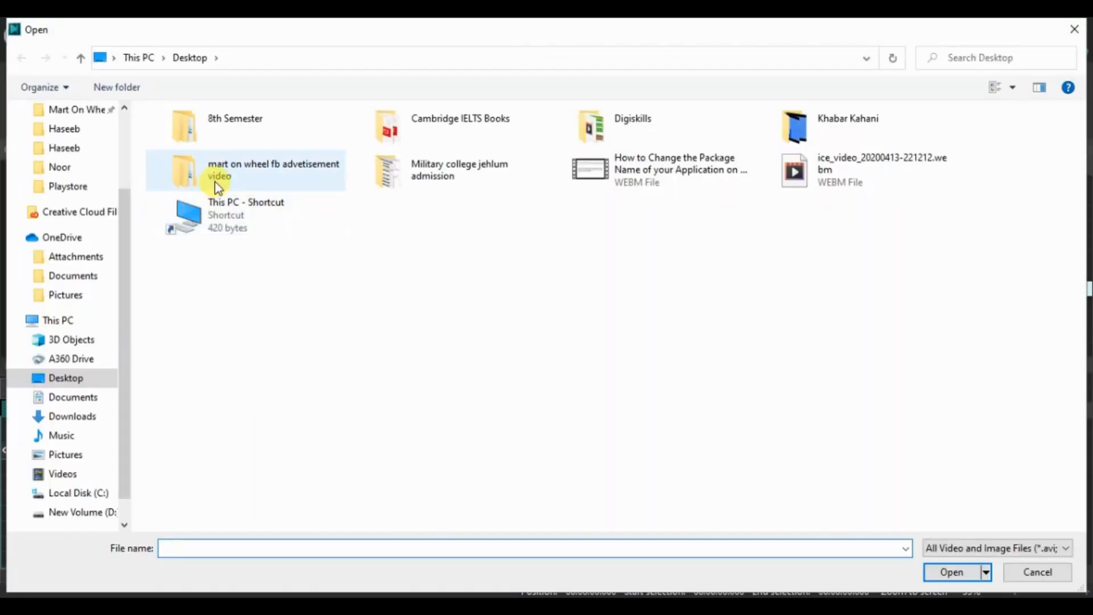
pyautogui.click(218, 187)
pyautogui.doubleClick(218, 186)
pyautogui.doubleClick(196, 149)
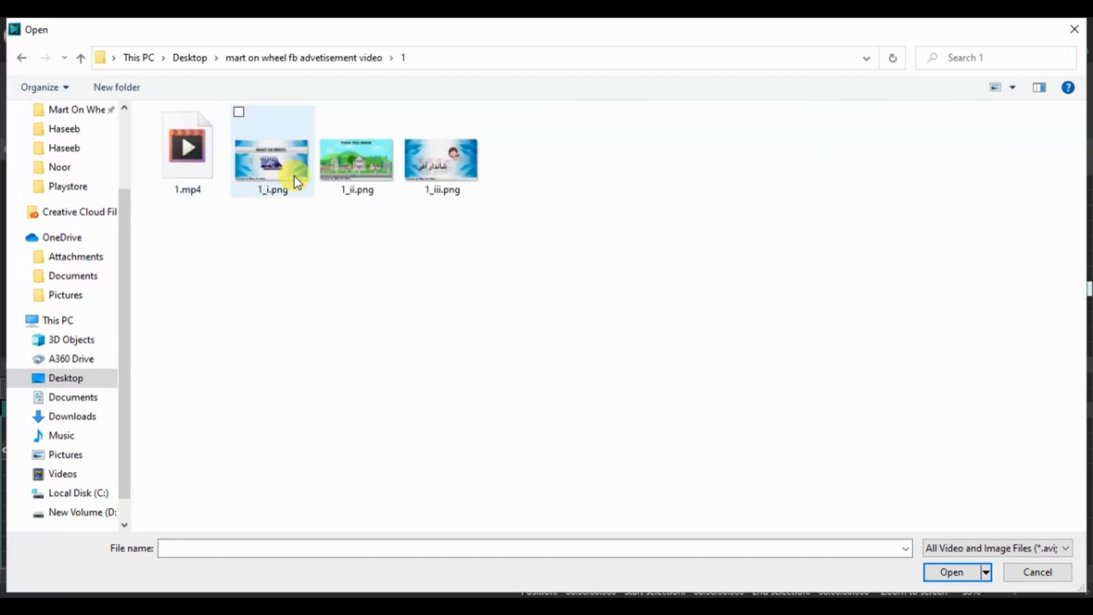
pyautogui.click(296, 177)
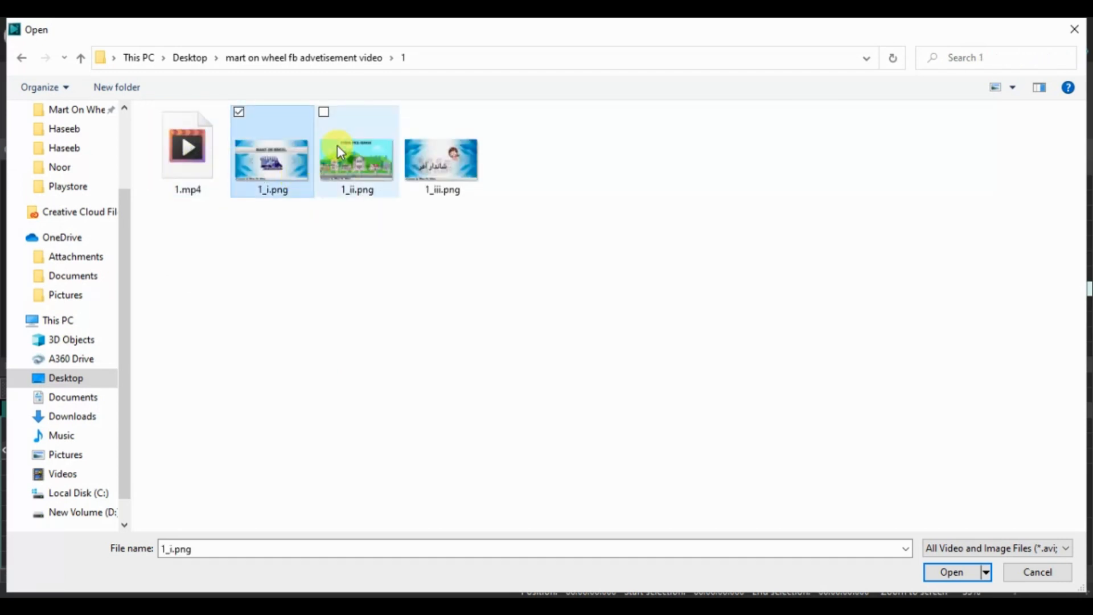
pyautogui.click(323, 111)
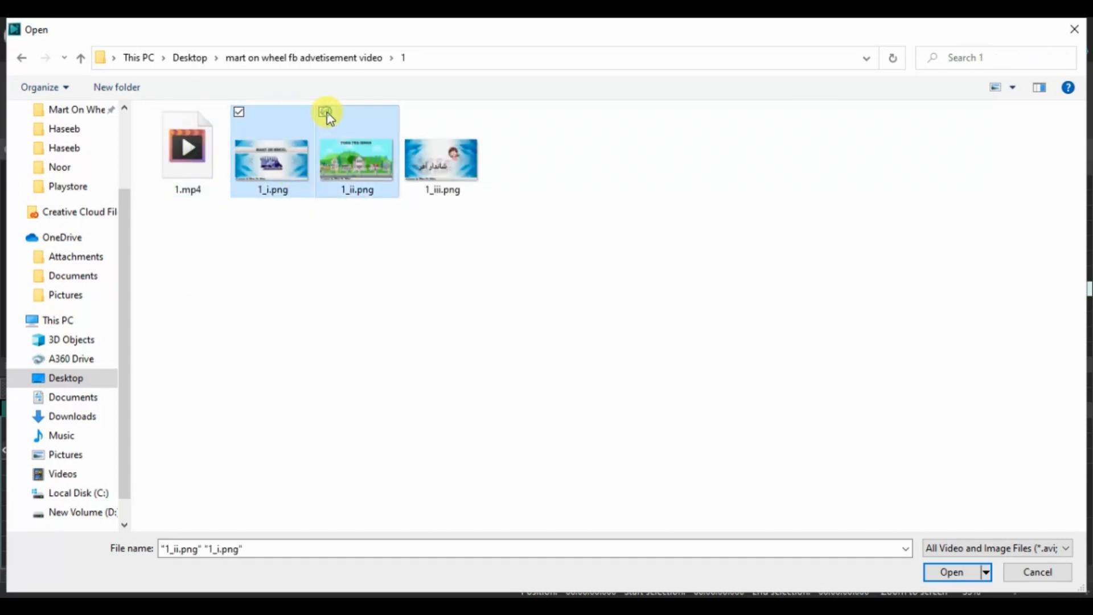
pyautogui.click(271, 129)
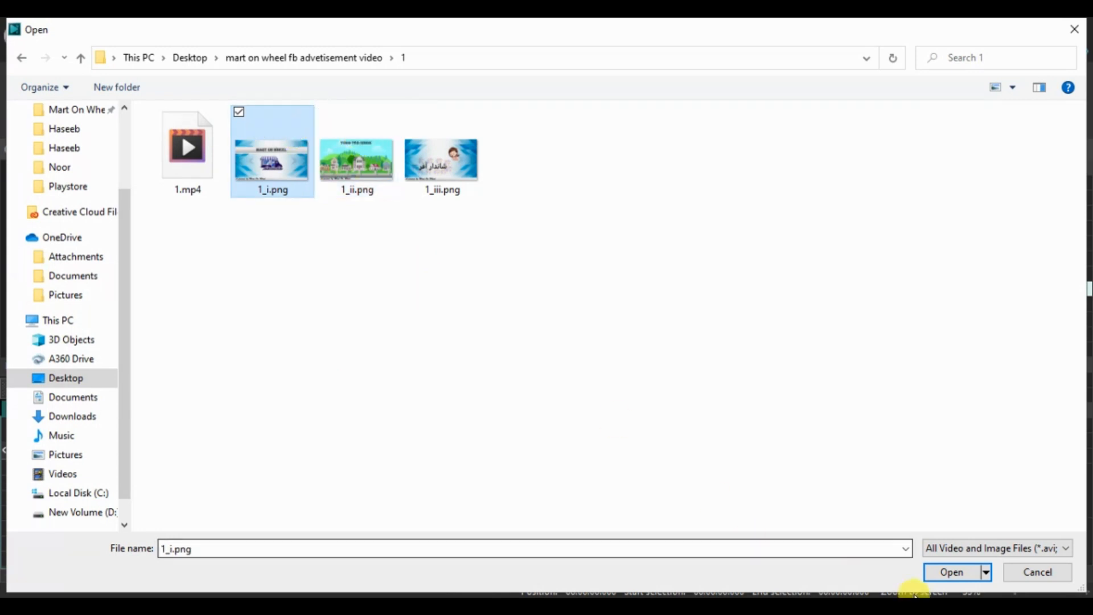
pyautogui.click(191, 163)
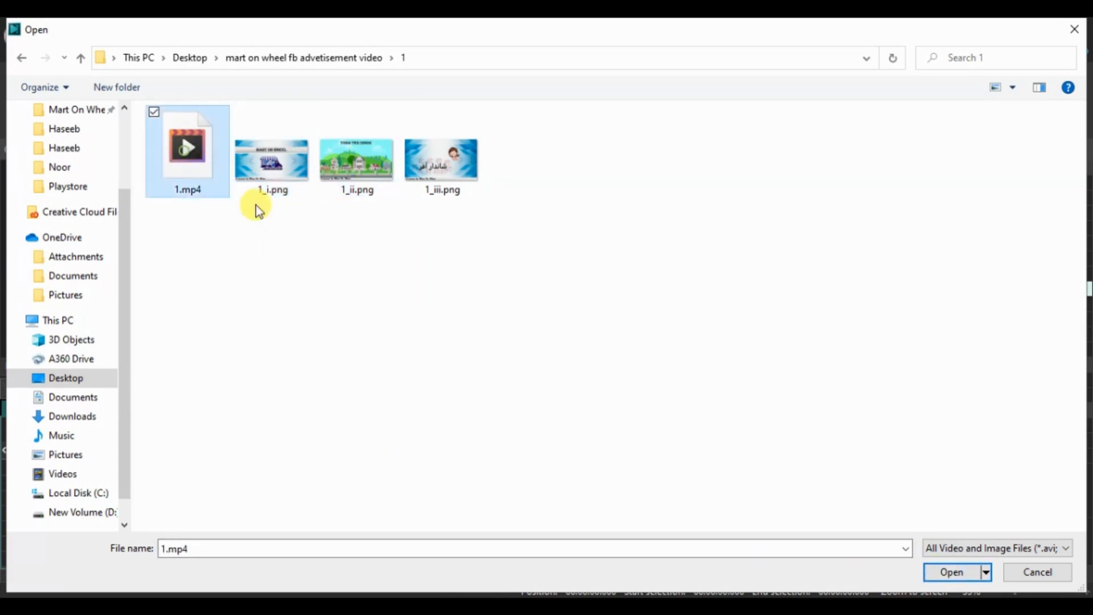
pyautogui.click(1072, 28)
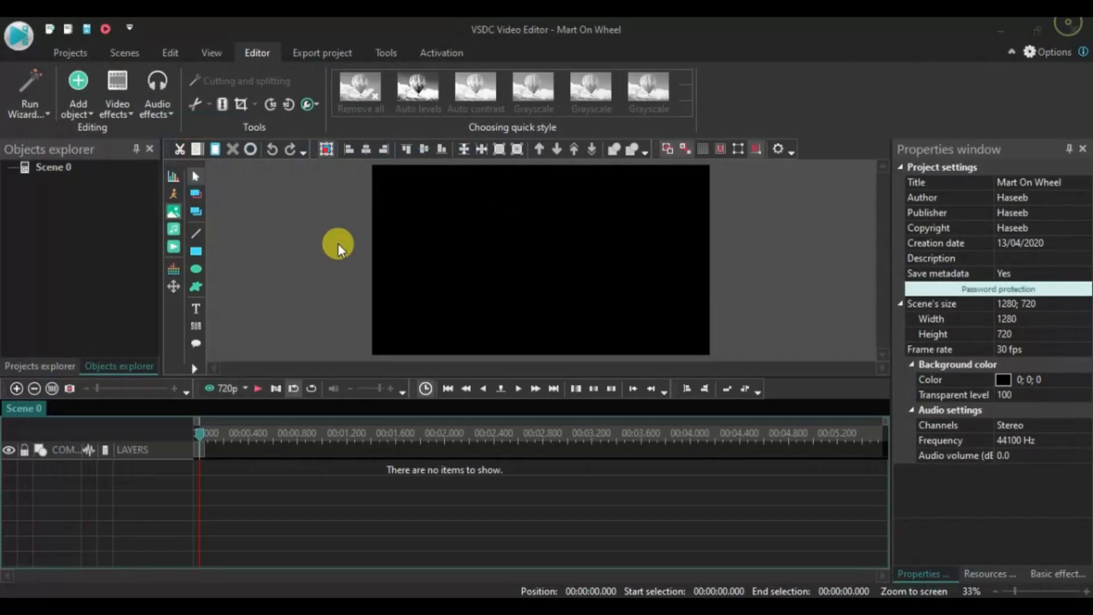
# Add the audio from 1.mp4 in folder 1 of "mart on wheel fb advetisement video" at the start of the scene
pyautogui.click(174, 231)
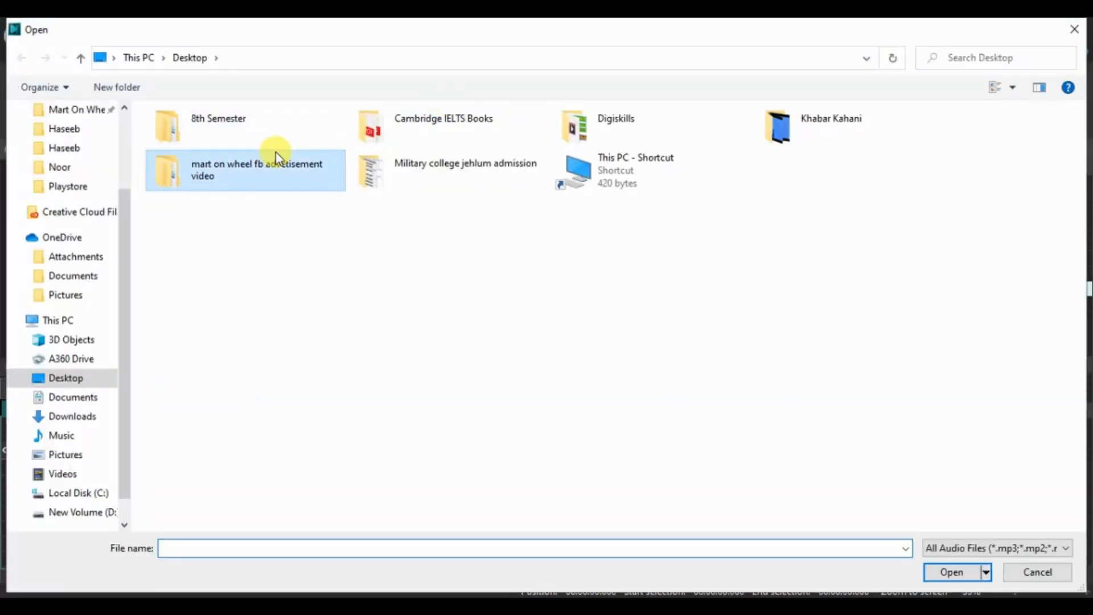
pyautogui.doubleClick(275, 162)
pyautogui.doubleClick(197, 147)
pyautogui.click(206, 148)
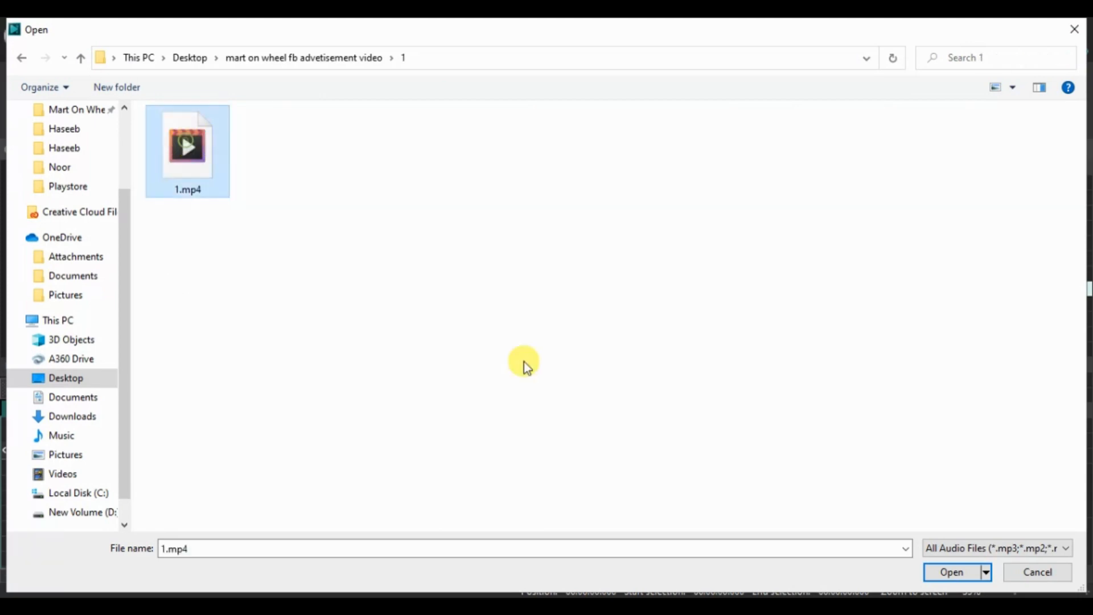
pyautogui.click(936, 572)
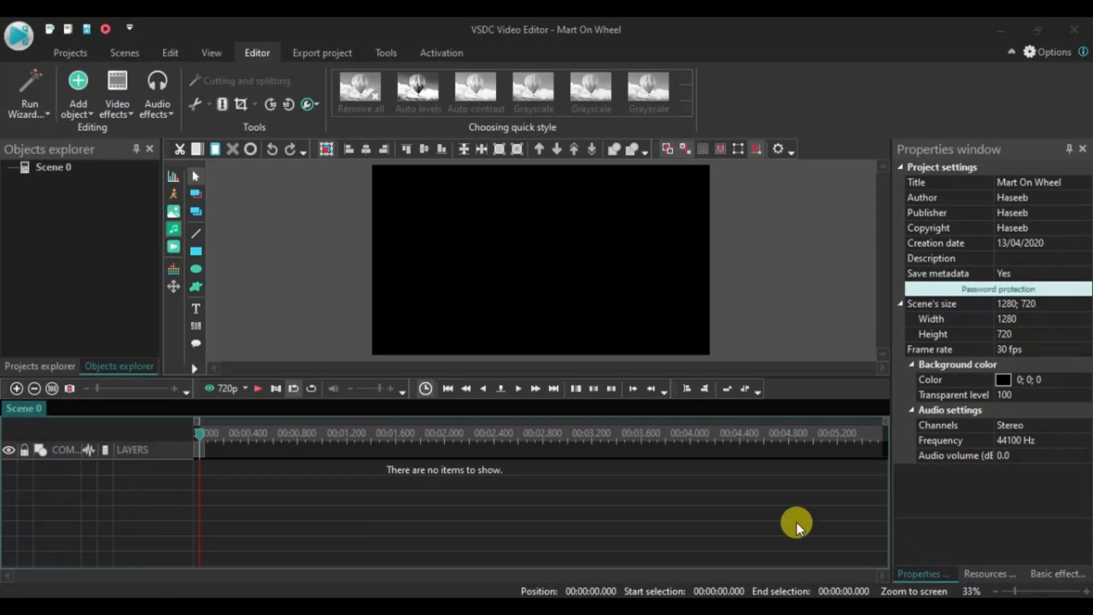
pyautogui.click(694, 399)
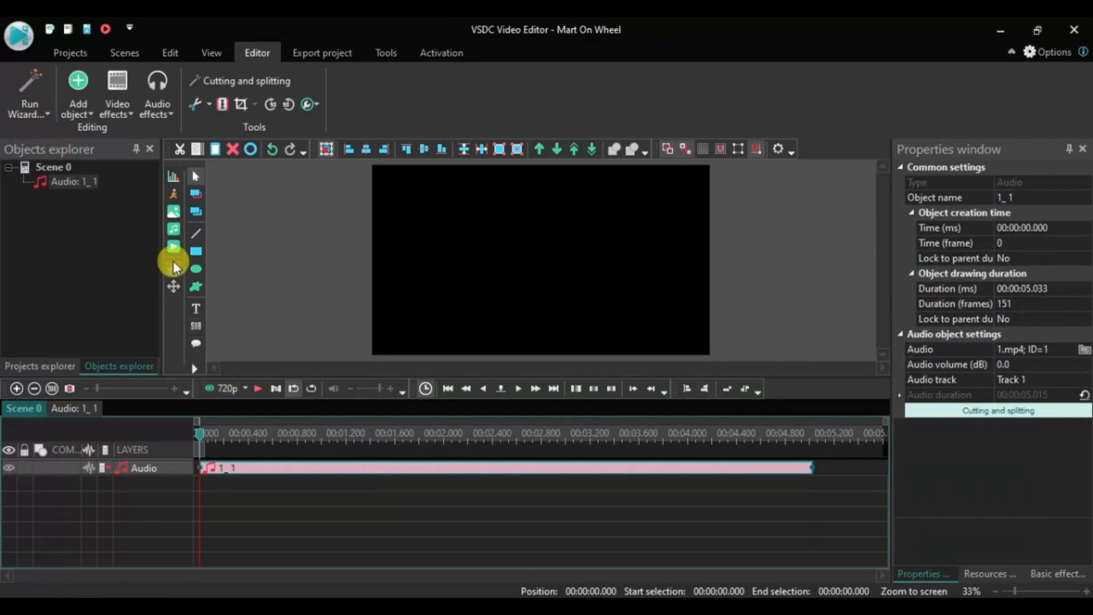
# Add the image 1_i.png at the start of the scene and shorten its duration to about 1.17 seconds
pyautogui.click(173, 214)
pyautogui.click(267, 172)
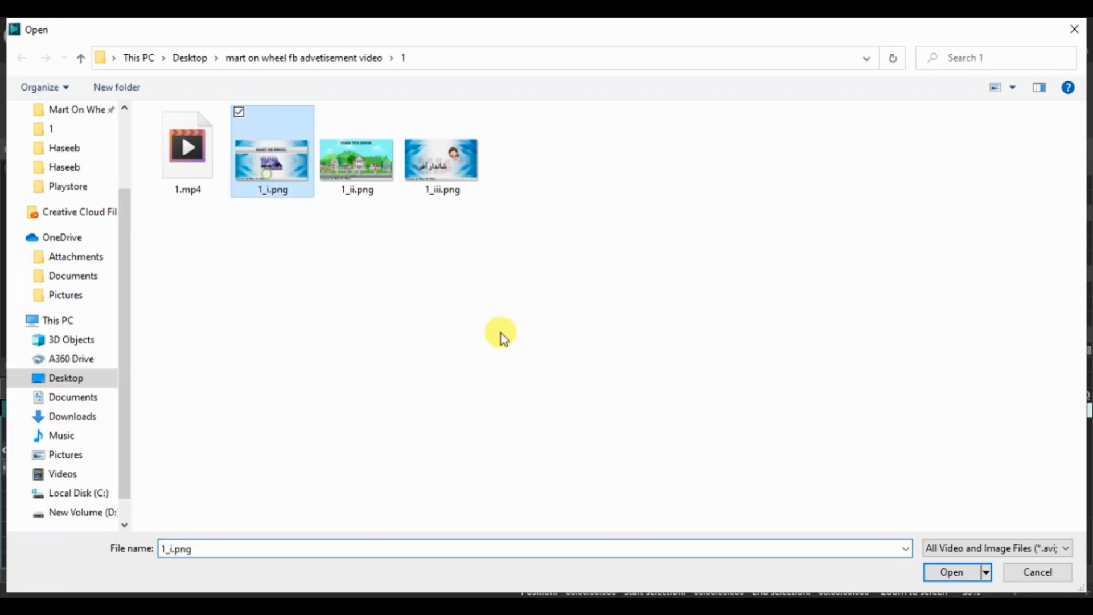
pyautogui.click(951, 572)
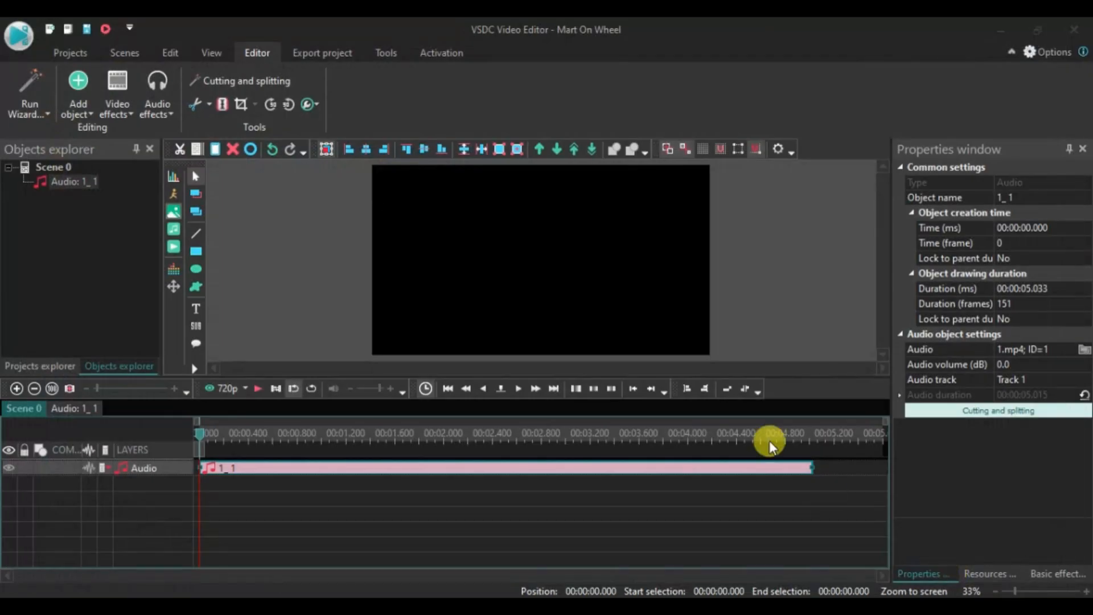
pyautogui.click(680, 393)
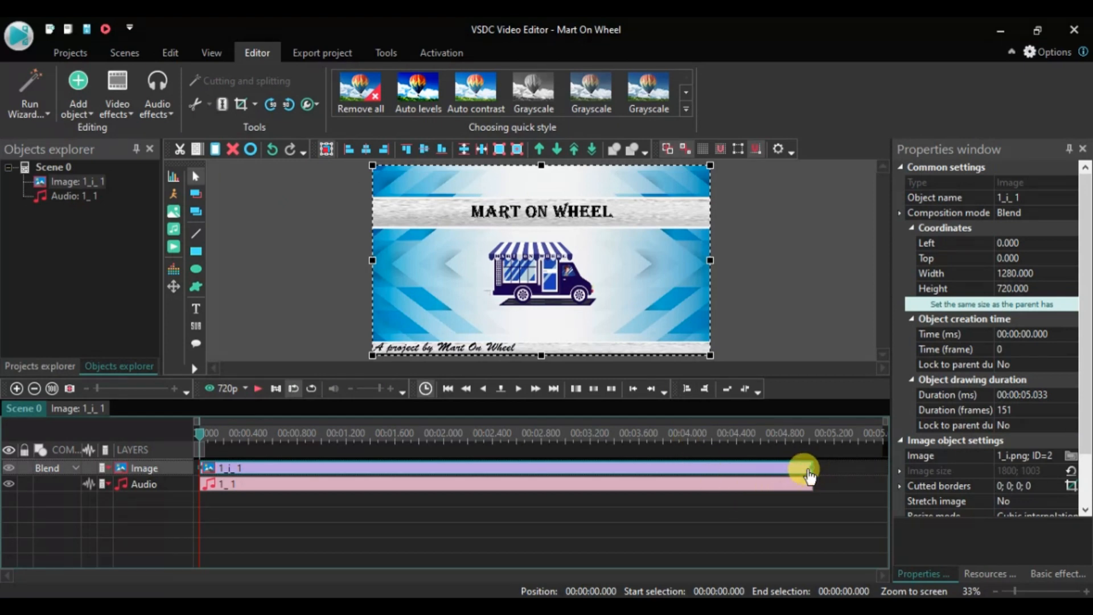
pyautogui.moveTo(812, 468); pyautogui.dragTo(339, 456)
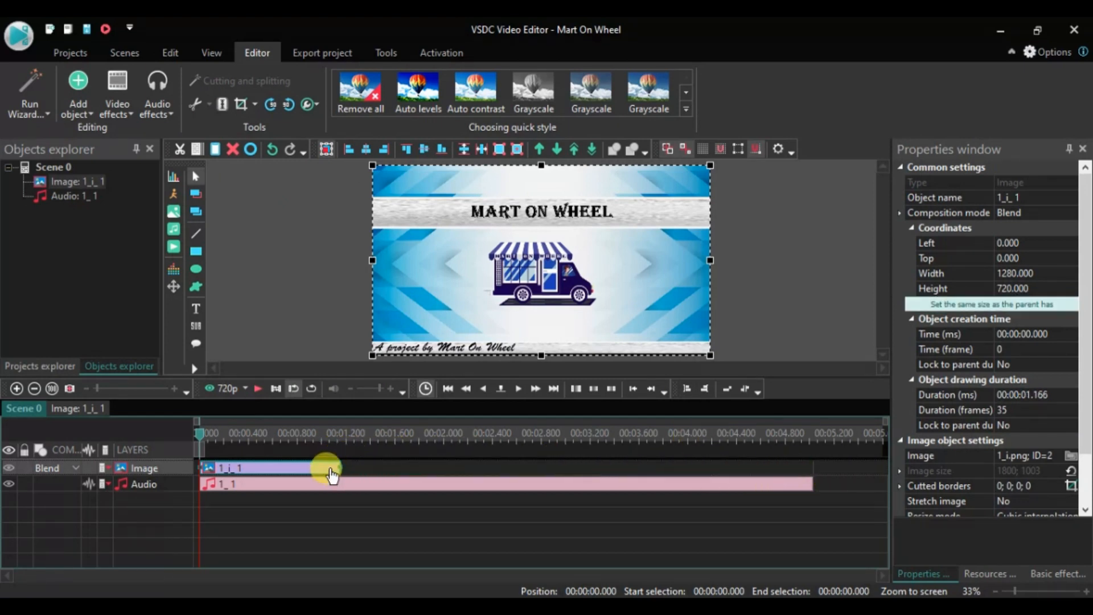
# Insert the image 1_ii.png where 1_i ends and shorten its duration to about 2.13 seconds
pyautogui.rightClick(330, 471)
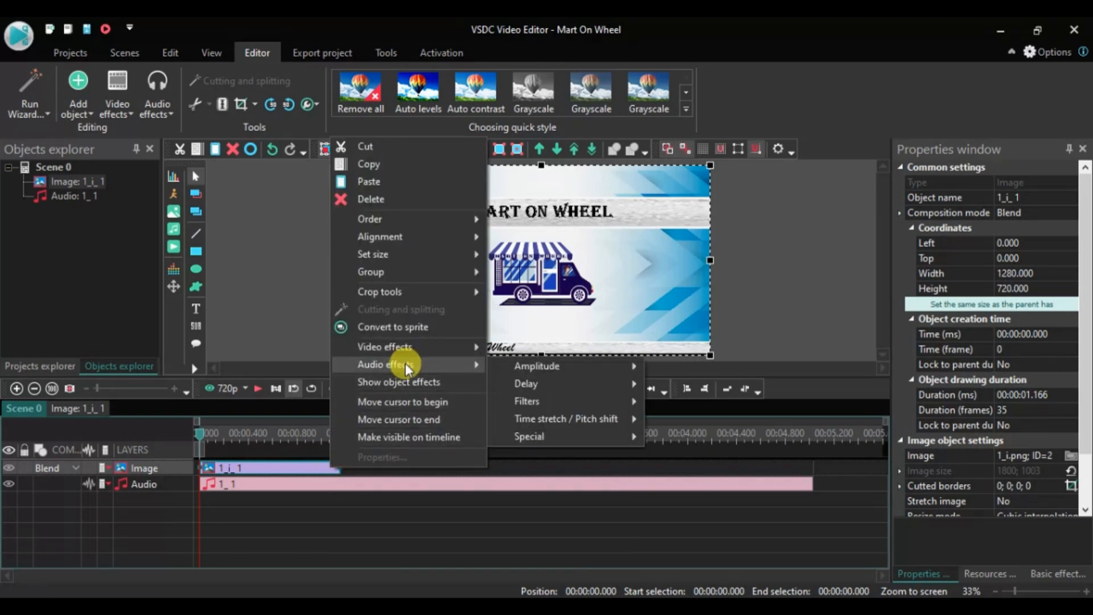
pyautogui.click(408, 419)
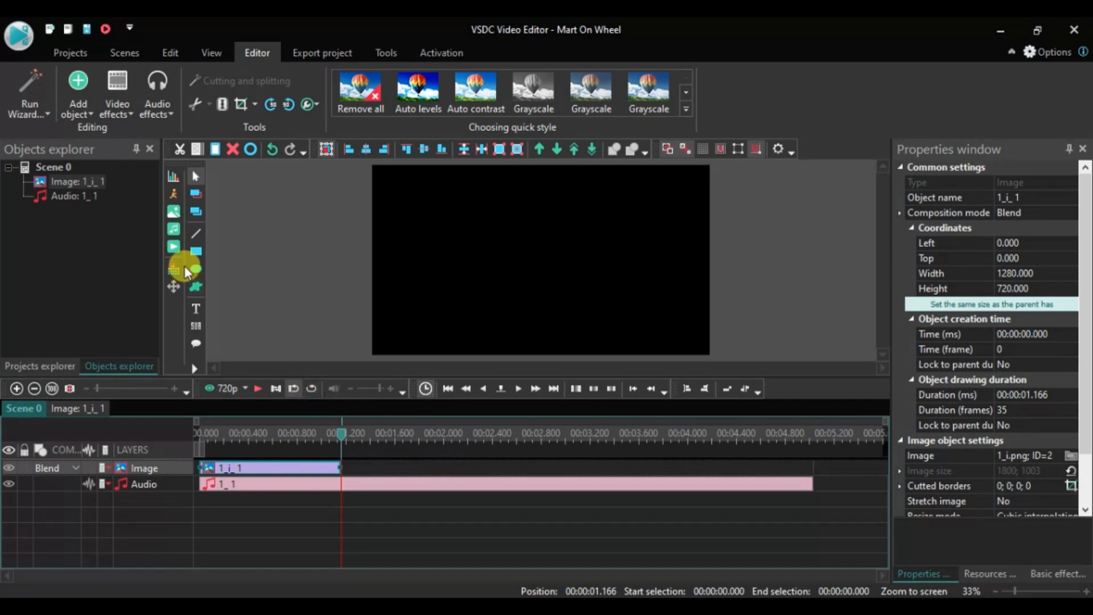
pyautogui.click(172, 212)
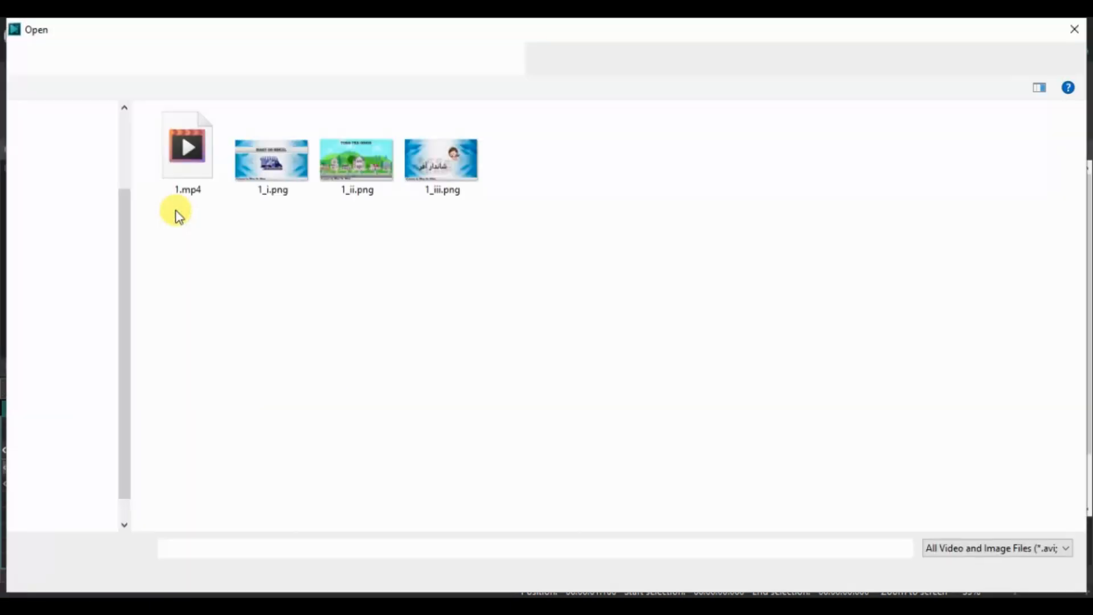
pyautogui.click(327, 158)
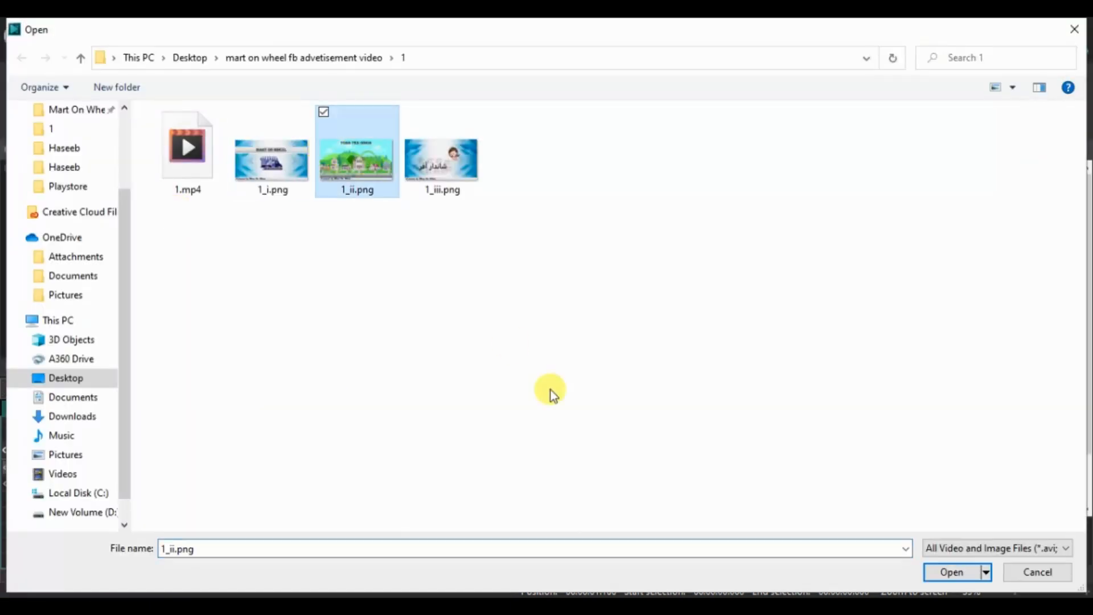
pyautogui.click(951, 571)
pyautogui.click(700, 396)
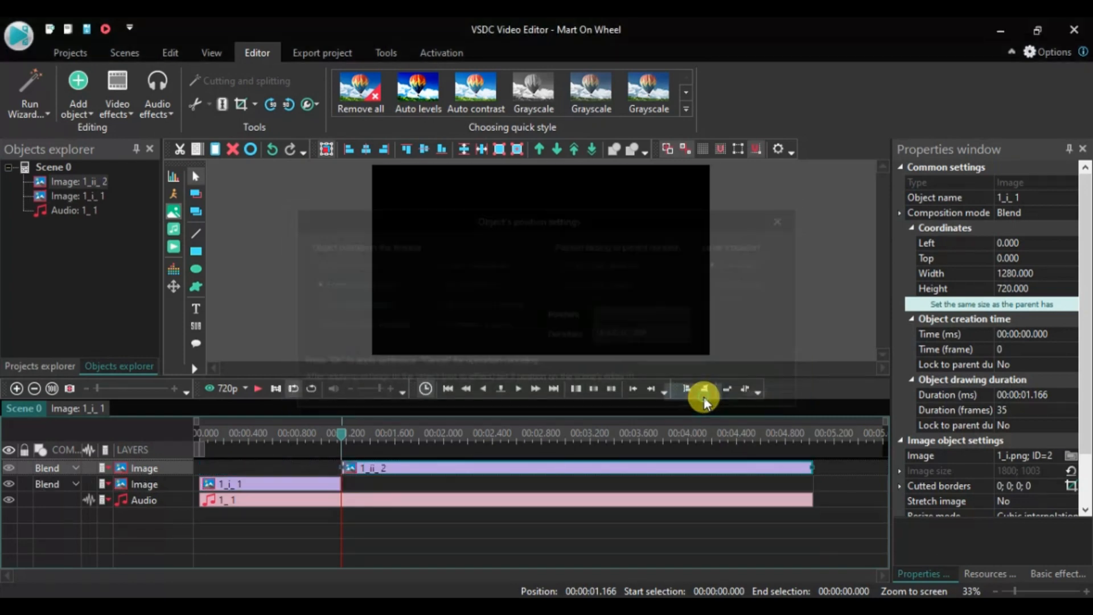
pyautogui.moveTo(812, 467); pyautogui.dragTo(592, 471)
# Insert the image 1_iii.png at the point where 1_ii ends, keeping the default object position settings
pyautogui.rightClick(568, 473)
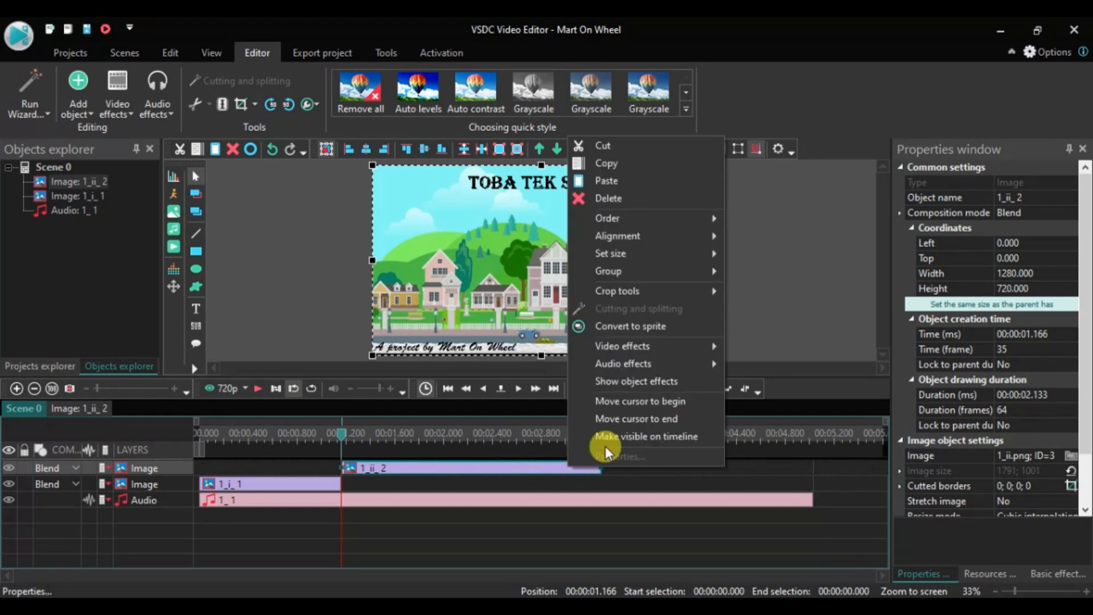
pyautogui.click(627, 420)
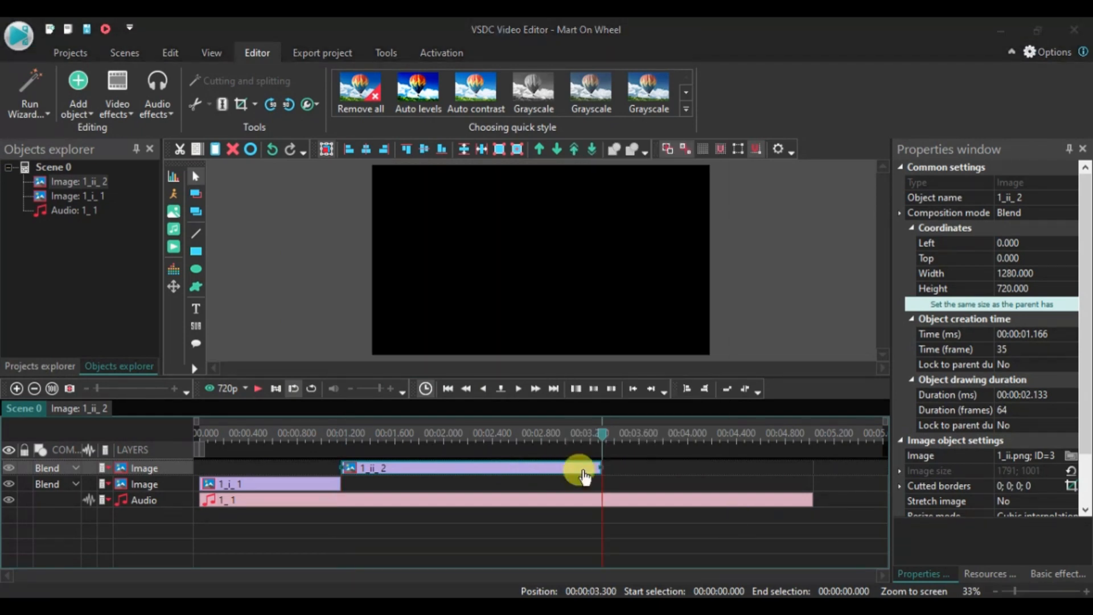
pyautogui.click(174, 213)
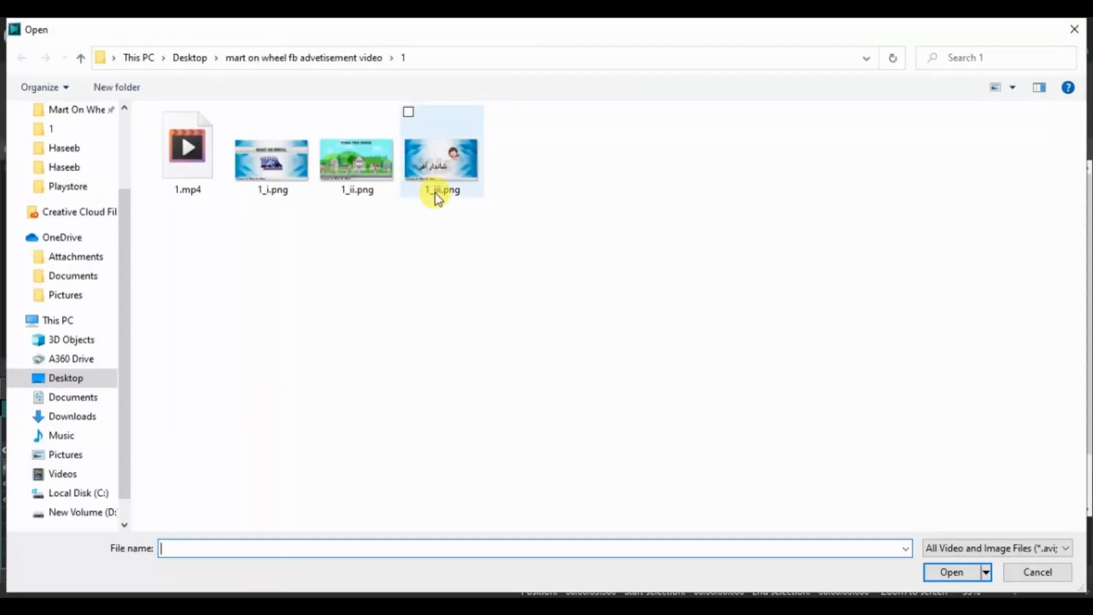
pyautogui.click(436, 193)
pyautogui.click(948, 574)
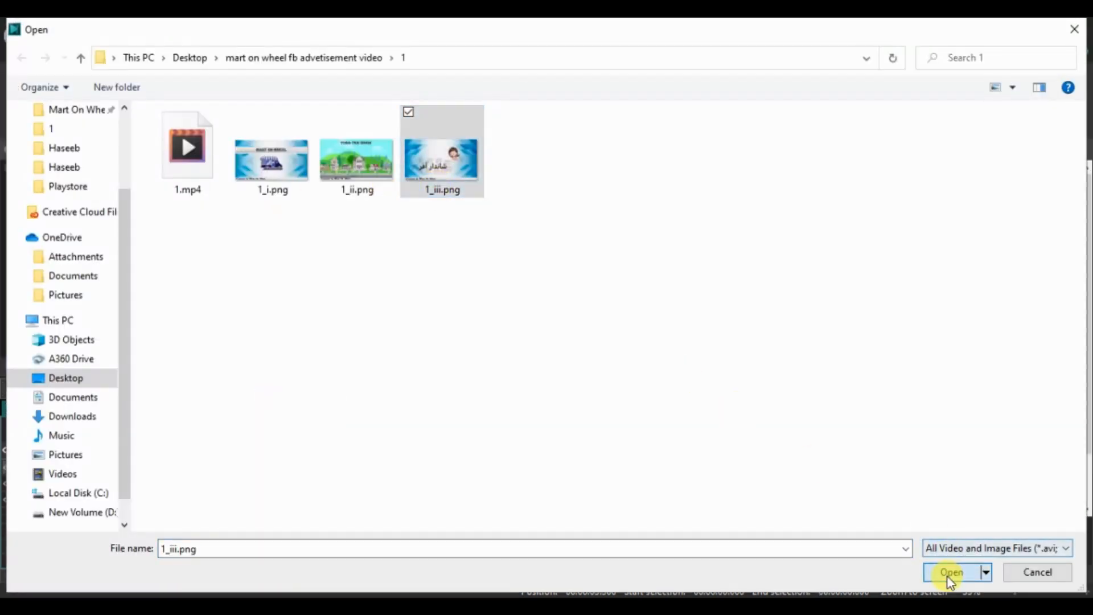
pyautogui.click(700, 395)
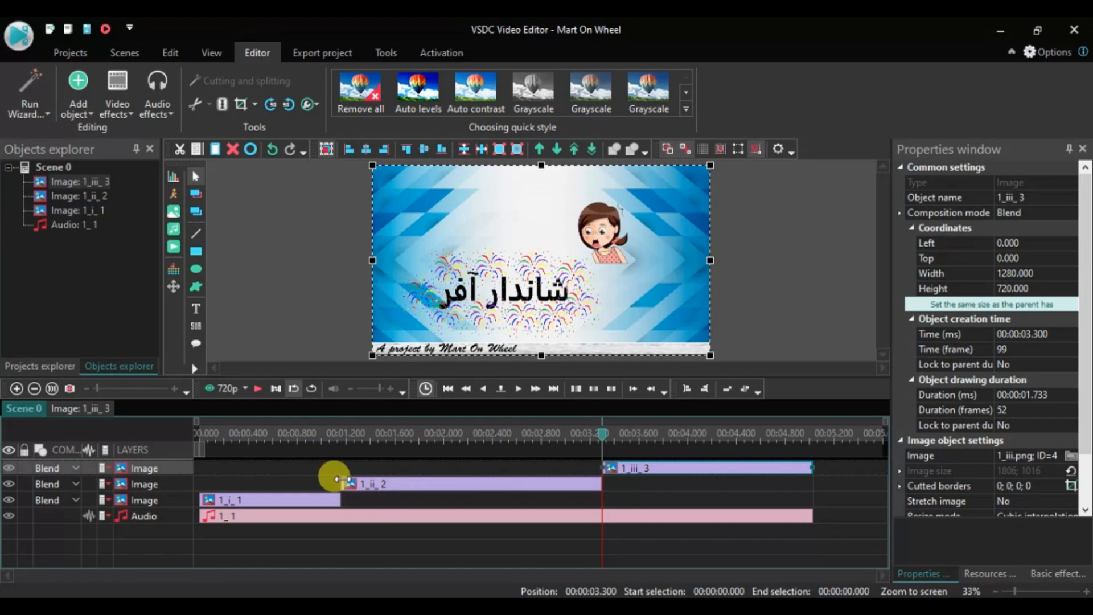
# Trim the start of 1_ii to about 1.63 seconds and extend 1_i to meet it
pyautogui.moveTo(337, 484); pyautogui.dragTo(393, 484)
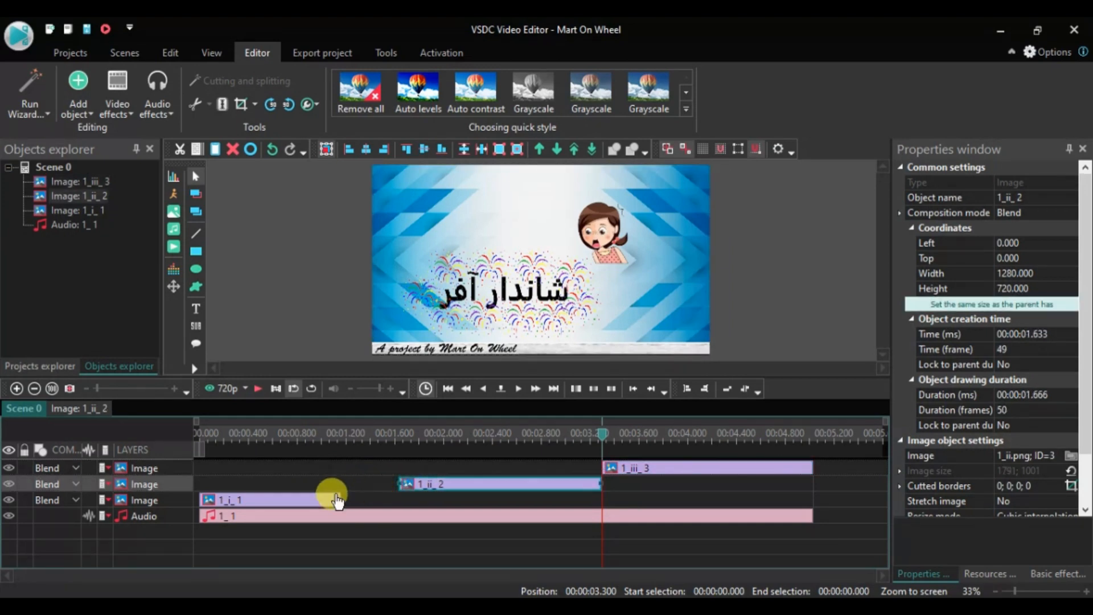
pyautogui.click(354, 500)
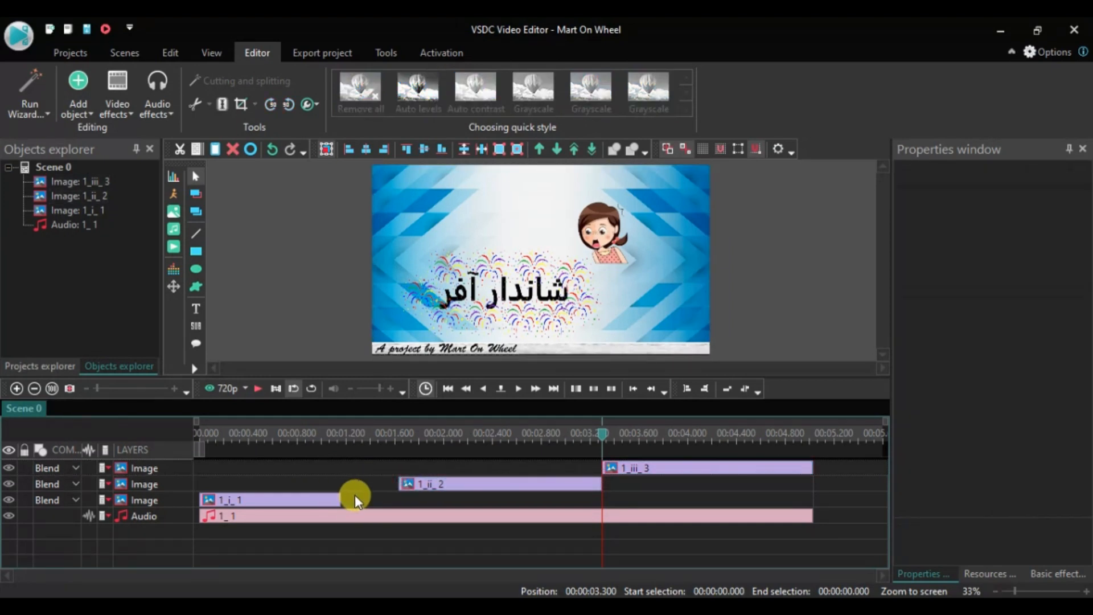
pyautogui.click(317, 501)
pyautogui.moveTo(336, 500); pyautogui.dragTo(394, 499)
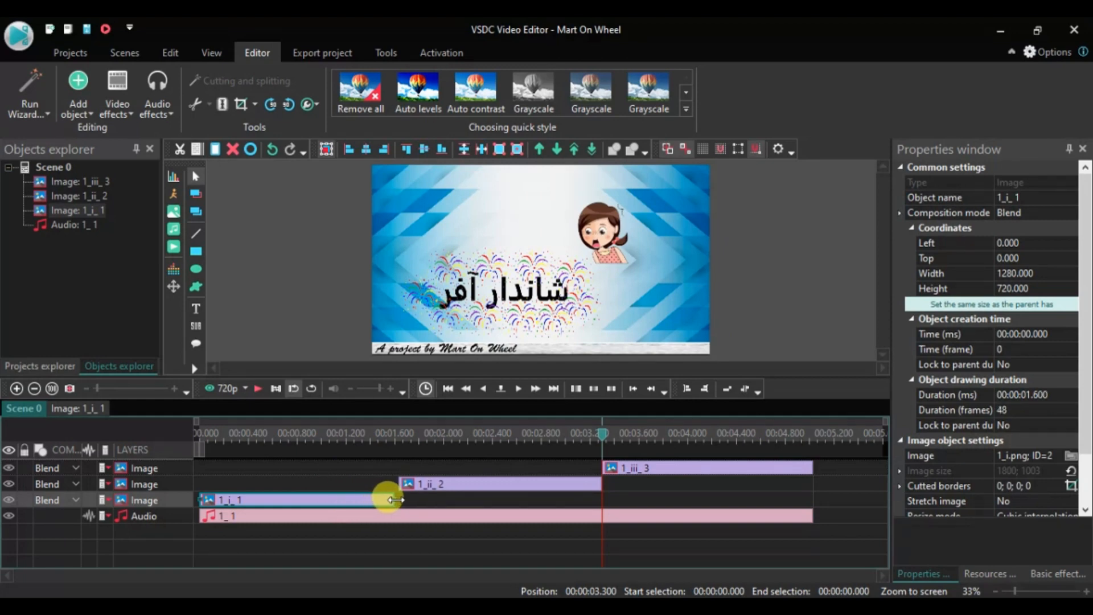
pyautogui.click(589, 483)
pyautogui.click(655, 475)
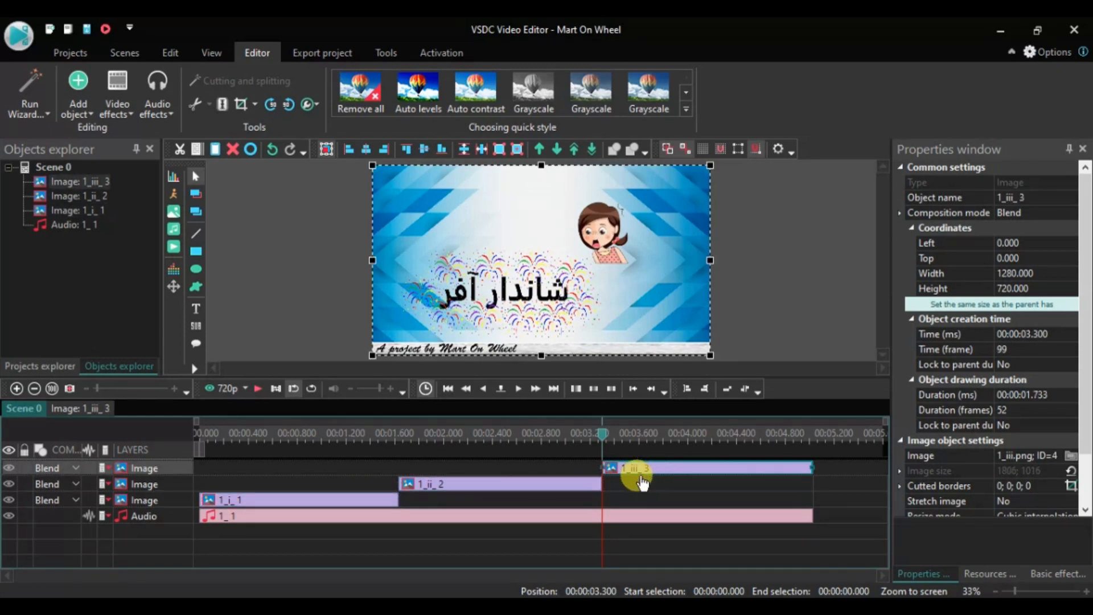
pyautogui.click(357, 503)
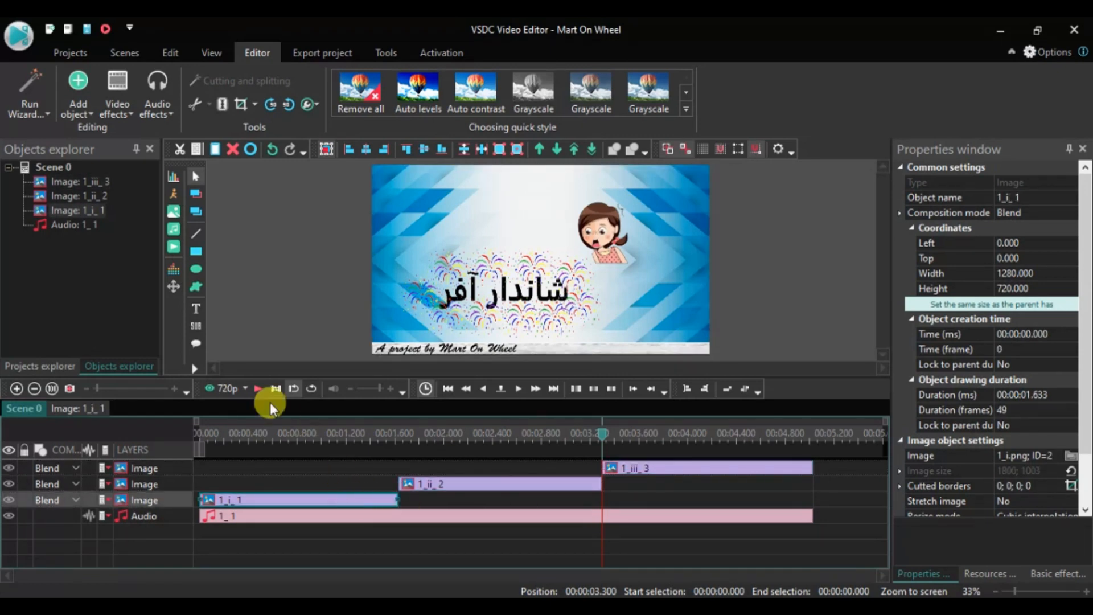
# Play the scene on the timeline, then preview it from the beginning in the separate player window and close it
pyautogui.click(253, 387)
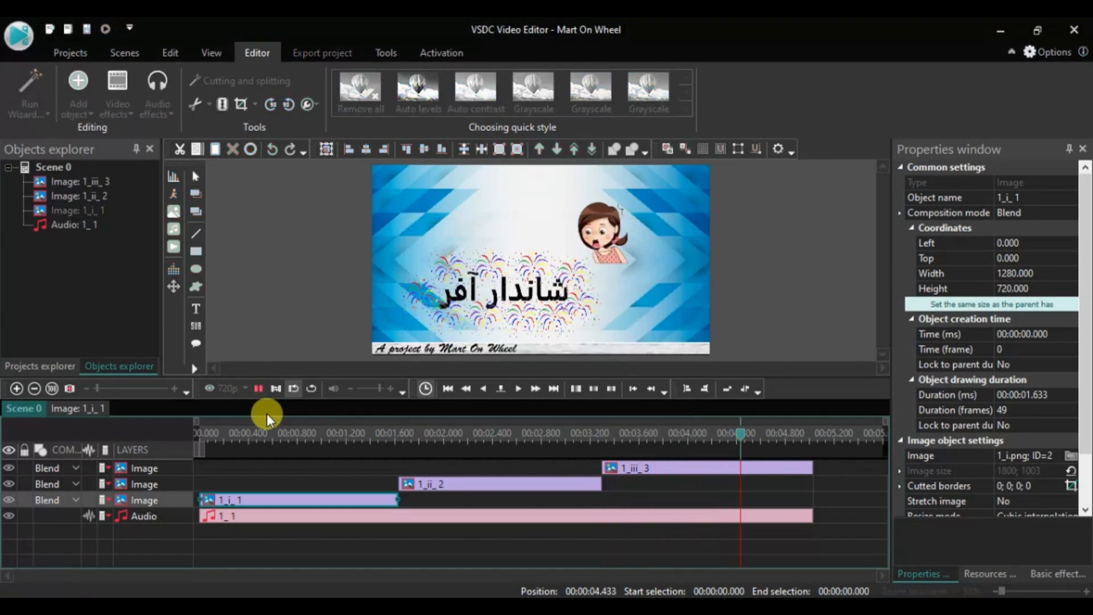
pyautogui.moveTo(258, 431); pyautogui.dragTo(190, 431)
pyautogui.click(212, 392)
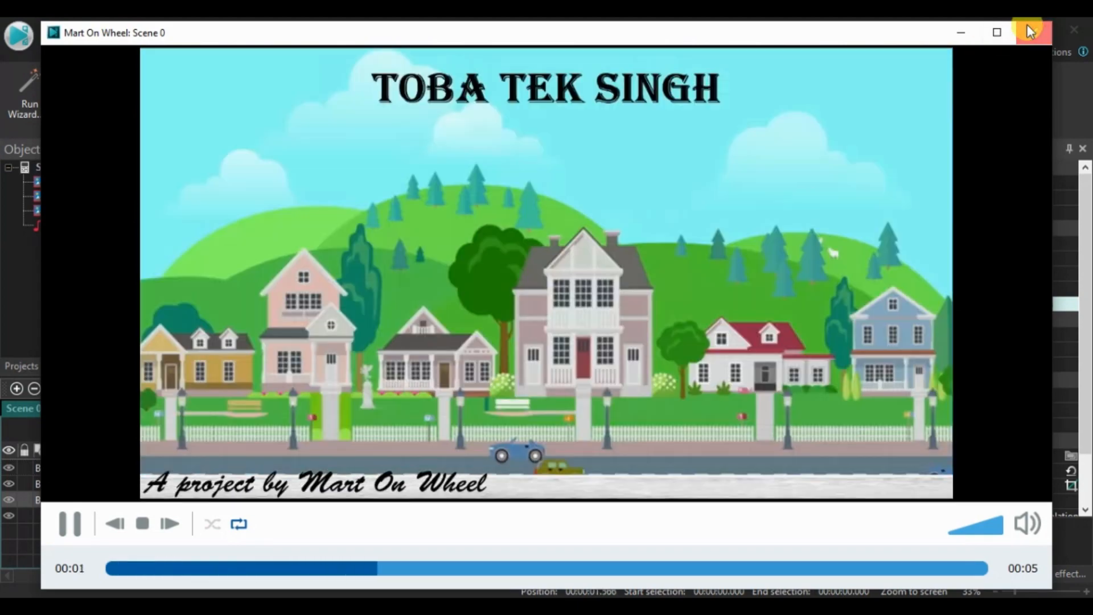
pyautogui.click(1029, 28)
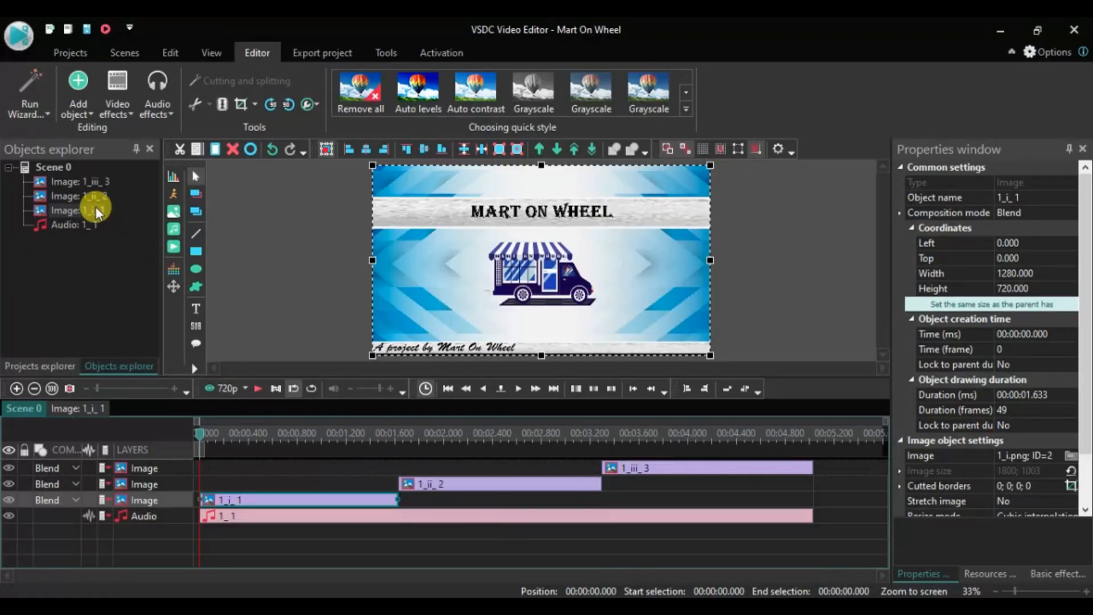
# Look through the video effect categories available for the 1_iii image
pyautogui.click(71, 181)
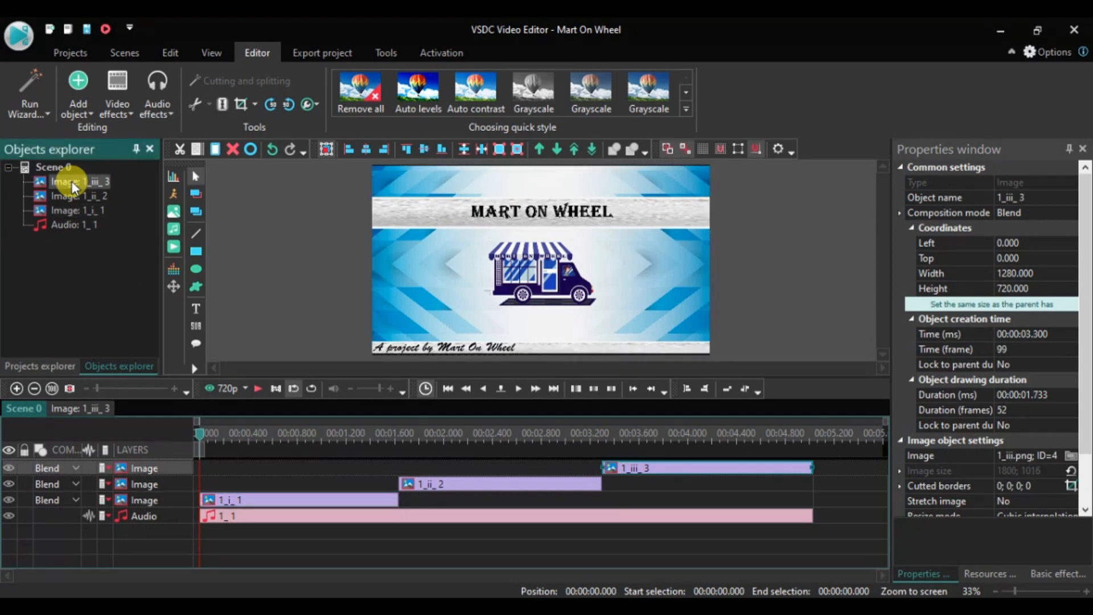
pyautogui.rightClick(71, 184)
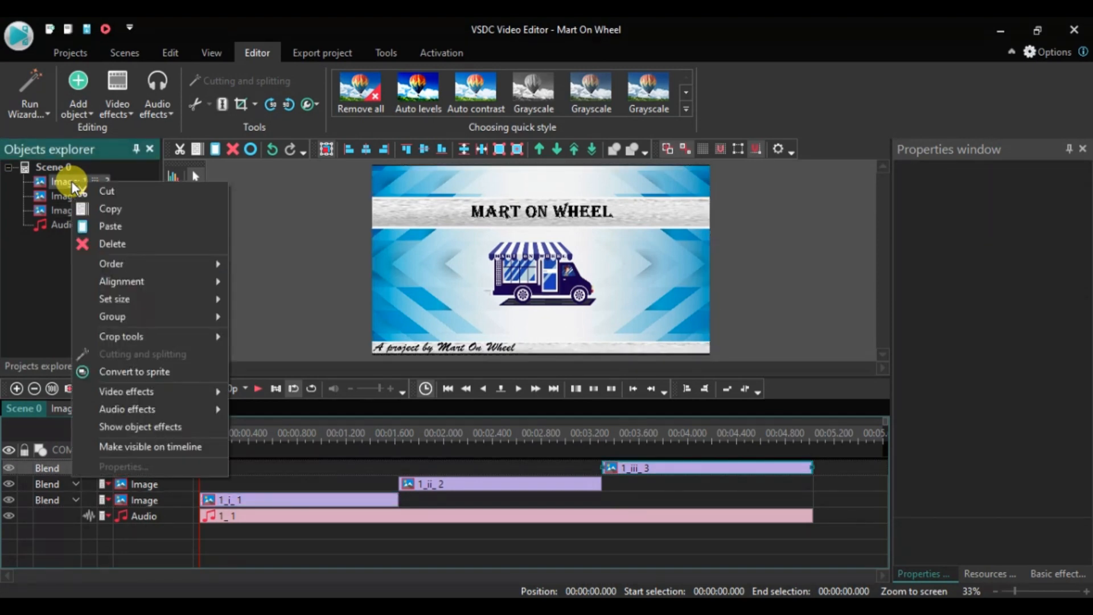
pyautogui.moveTo(135, 326)
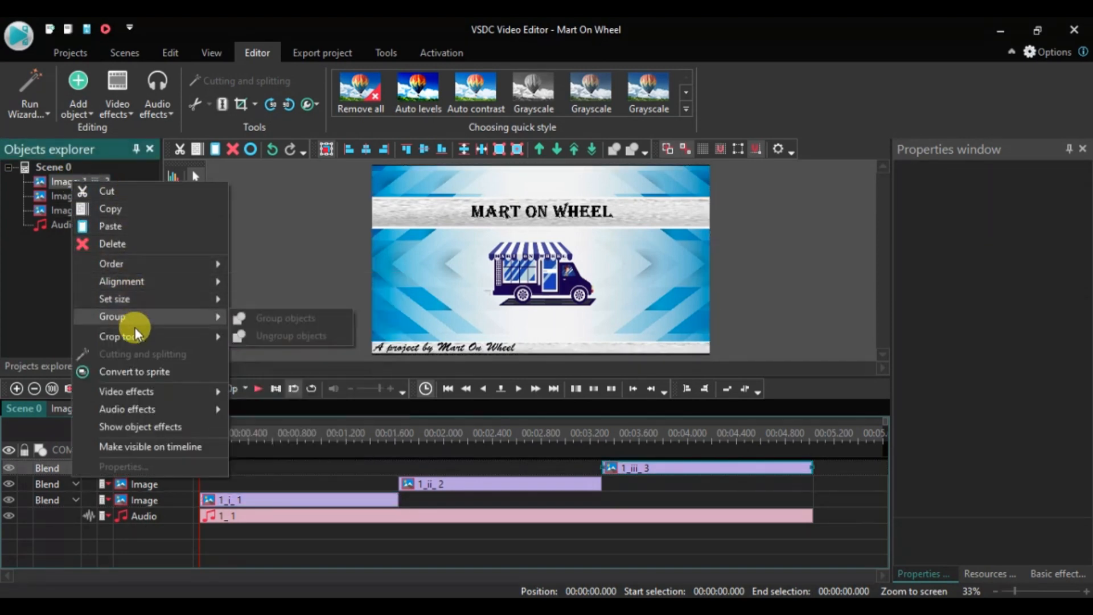
pyautogui.moveTo(106, 388)
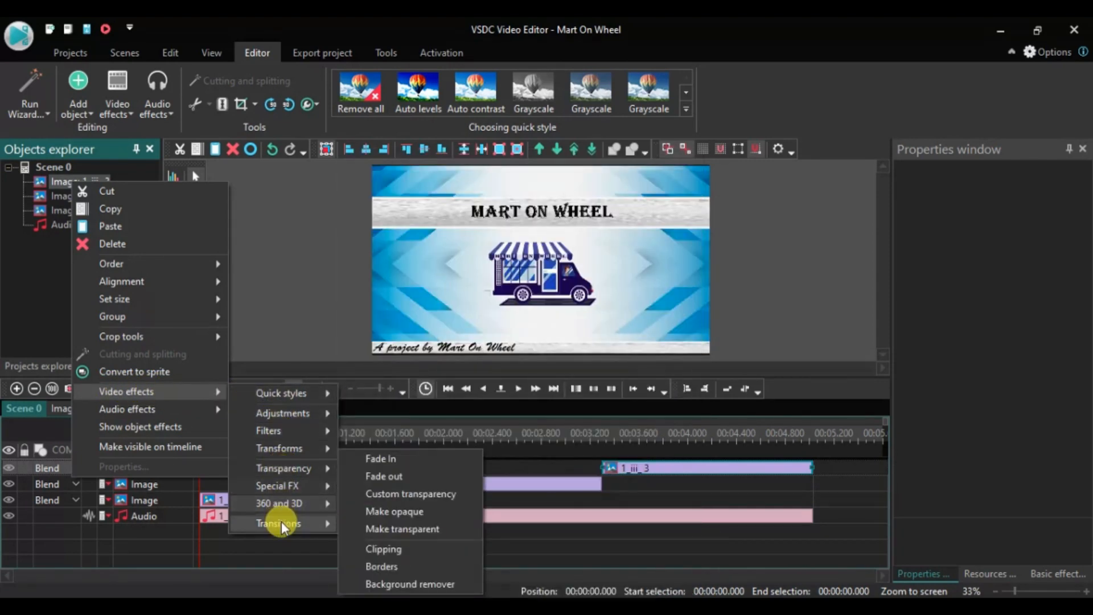
pyautogui.moveTo(281, 521)
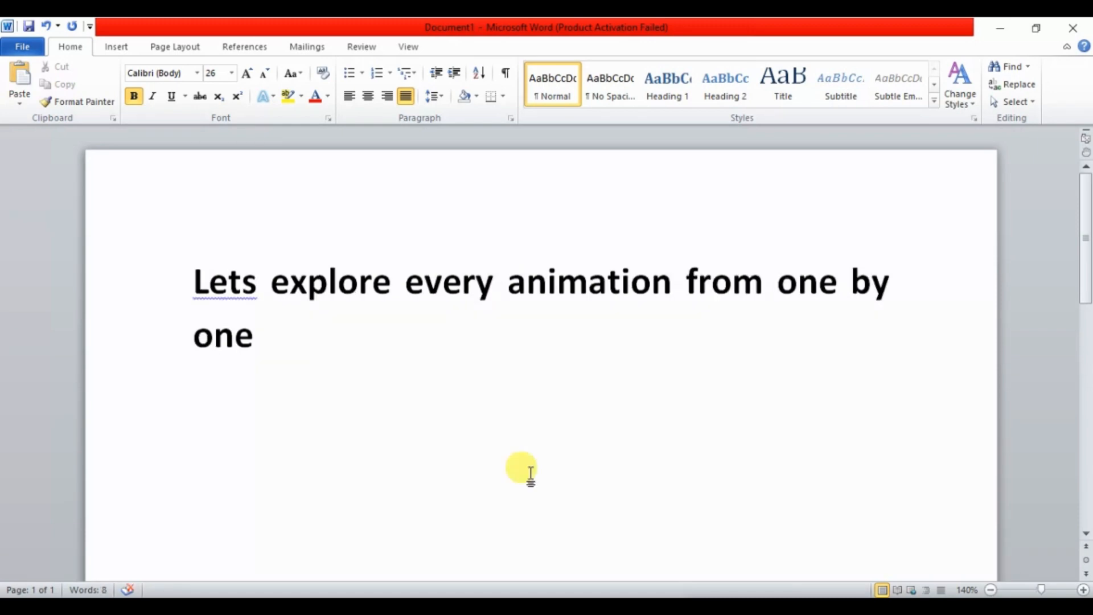
# Switch to VSDC and add a Chess transition to the 1_iii image, keeping the default position settings and 1-second duration
pyautogui.click(648, 606)
pyautogui.click(647, 549)
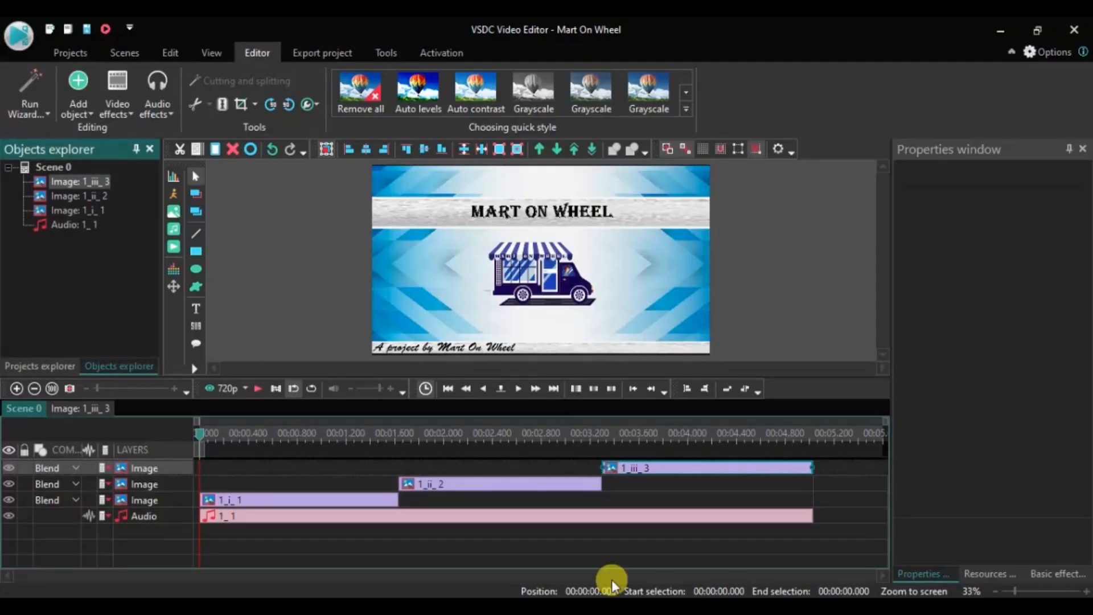
pyautogui.rightClick(82, 182)
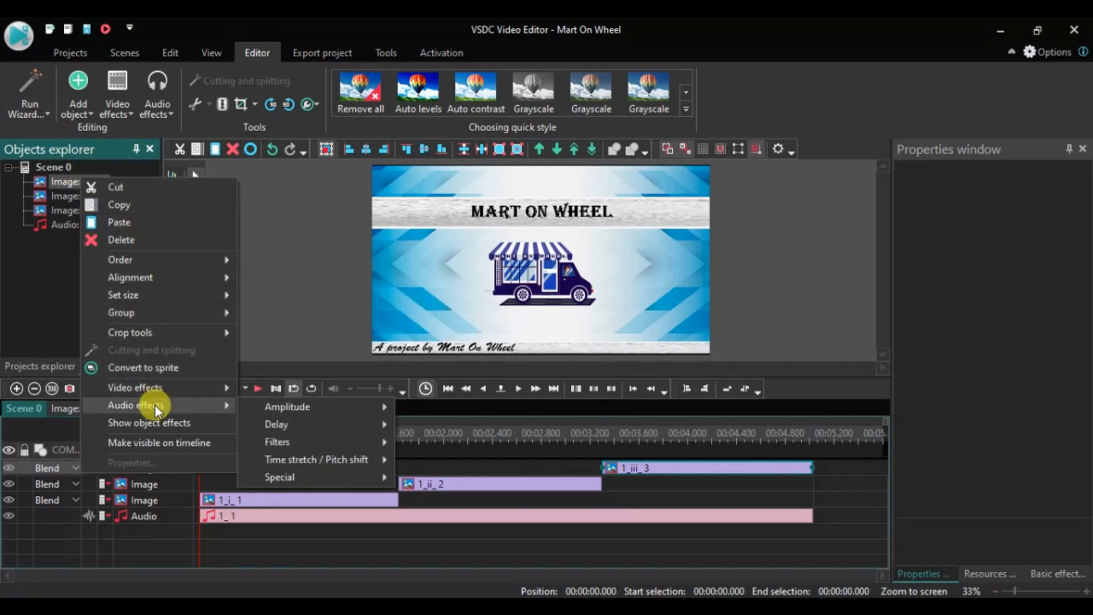
pyautogui.moveTo(156, 391)
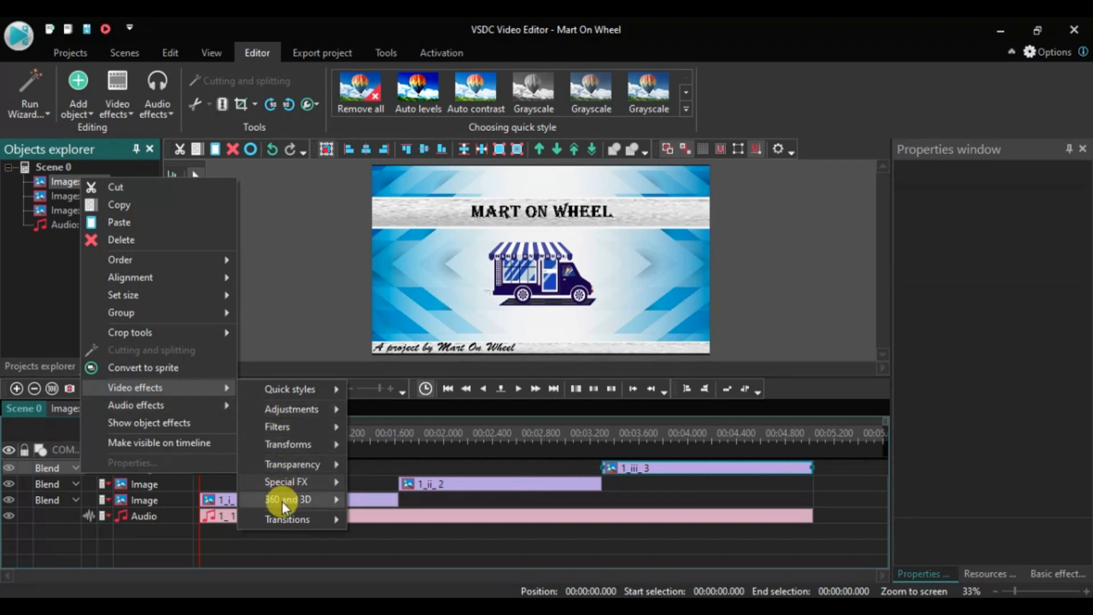
pyautogui.moveTo(323, 519)
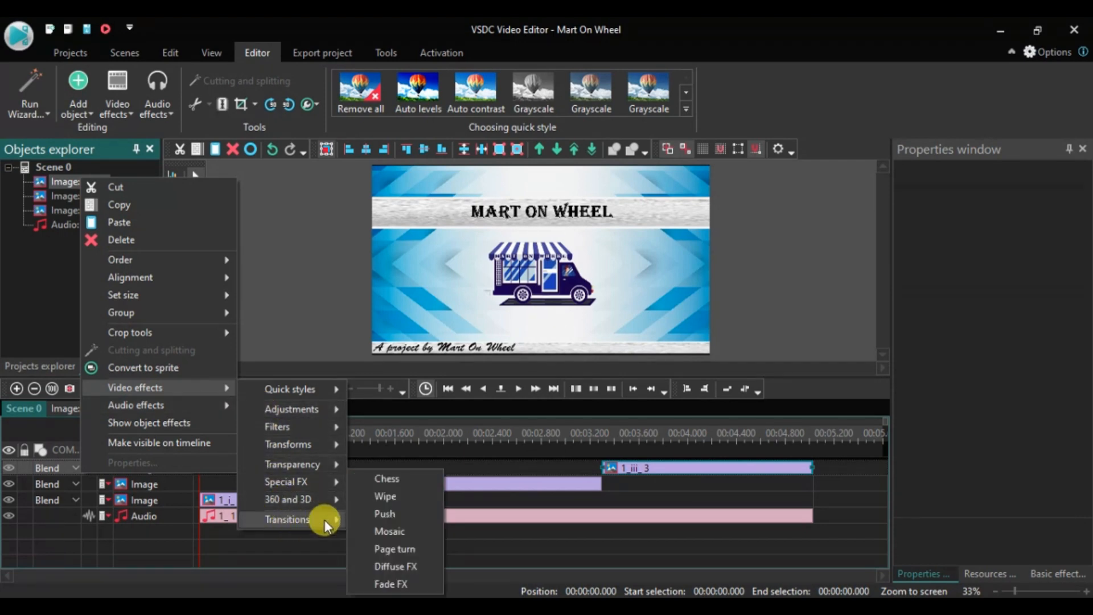
pyautogui.click(381, 477)
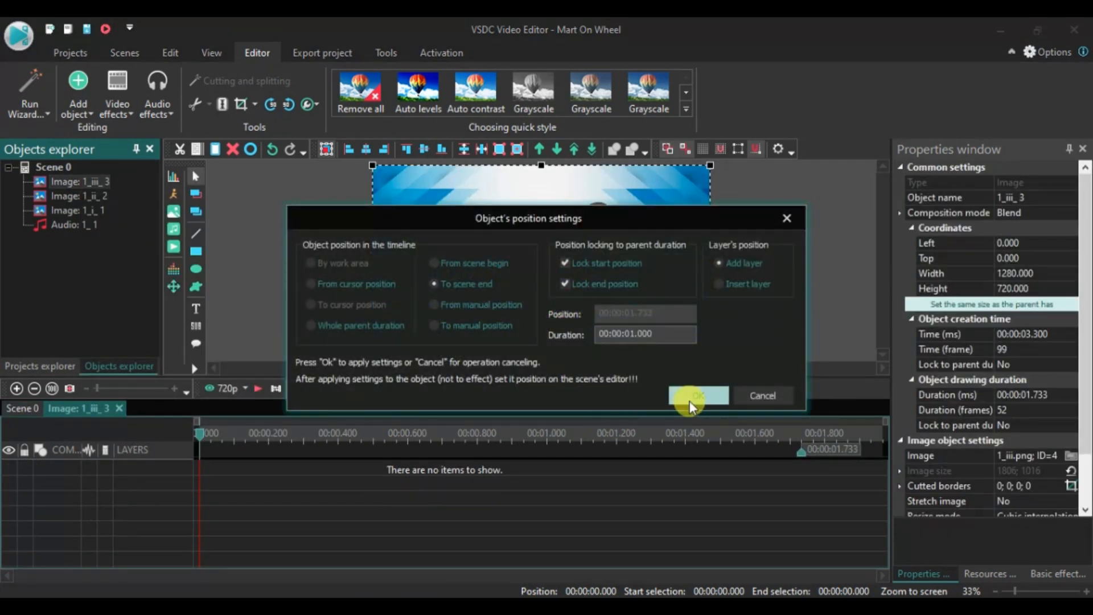
pyautogui.click(689, 401)
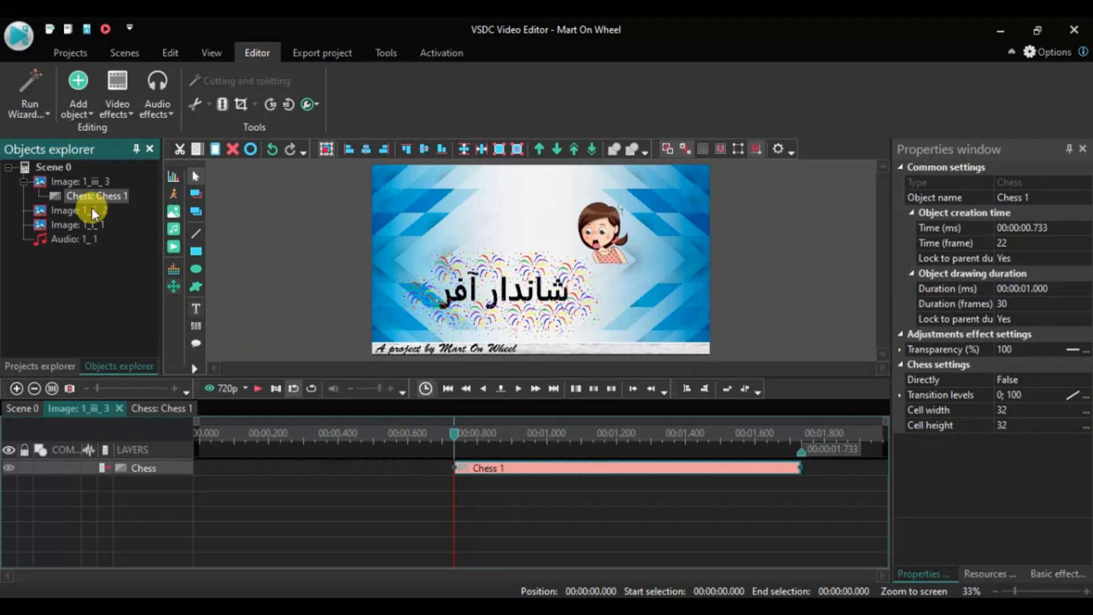
# Return to Scene 0, preview it from the beginning in the separate player window, and close the player
pyautogui.click(55, 168)
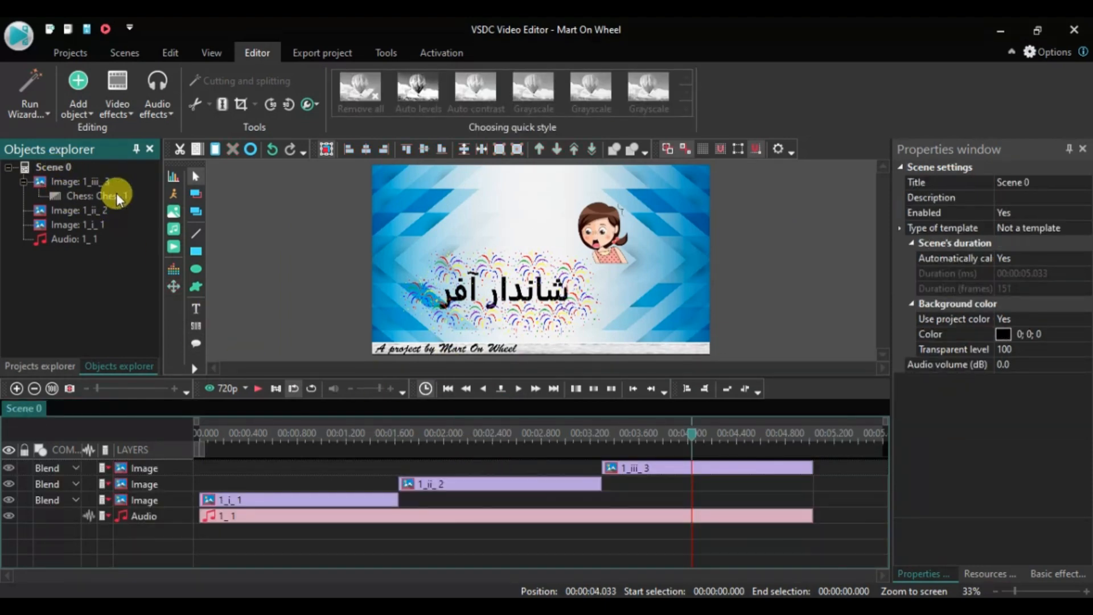
pyautogui.click(221, 387)
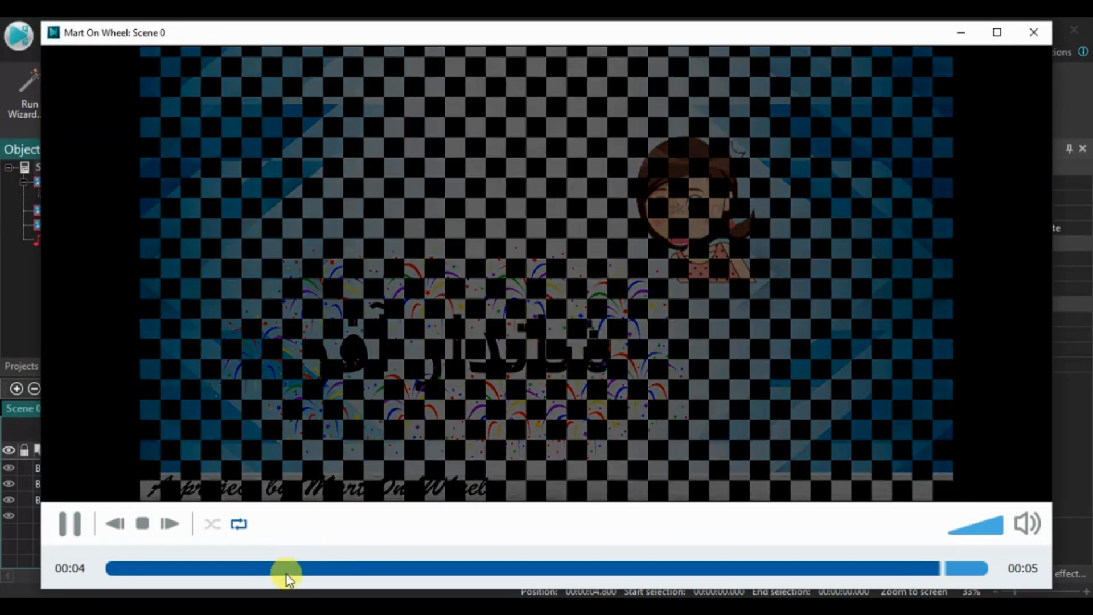
pyautogui.moveTo(286, 569); pyautogui.dragTo(101, 569)
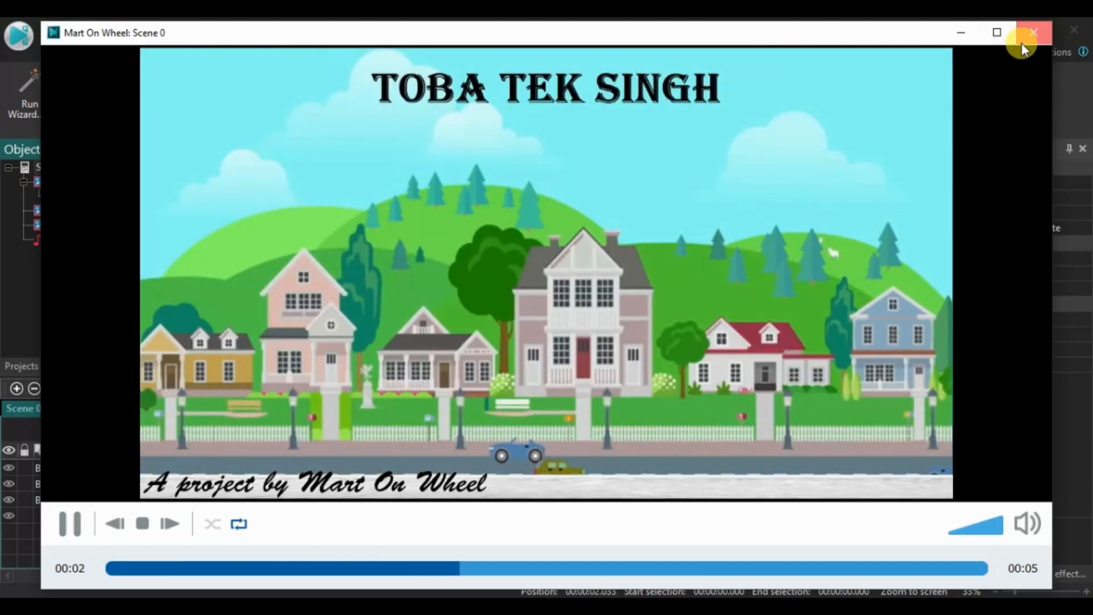
pyautogui.click(1021, 37)
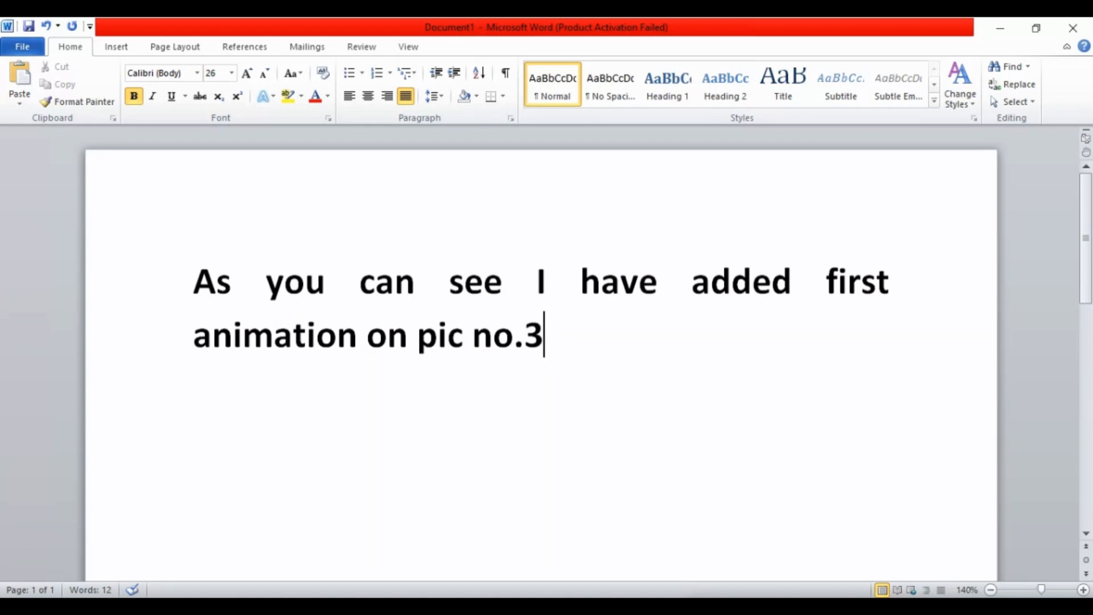
# Erase the note about the first animation on pic no.3 in the Word document
pyautogui.press('BackSpace')
pyautogui.press('BackSpace')
pyautogui.press('BackSpace')
pyautogui.press('BackSpace')
pyautogui.press('BackSpace')
pyautogui.press('BackSpace')
pyautogui.press('BackSpace')
pyautogui.press('BackSpace')
pyautogui.press('BackSpace')
pyautogui.press('BackSpace')
pyautogui.press('BackSpace')
pyautogui.press('BackSpace')
pyautogui.press('BackSpace')
pyautogui.press('BackSpace')
pyautogui.press('BackSpace')
pyautogui.press('BackSpace')
pyautogui.press('BackSpace')
pyautogui.press('BackSpace')
pyautogui.press('BackSpace')
pyautogui.press('BackSpace')
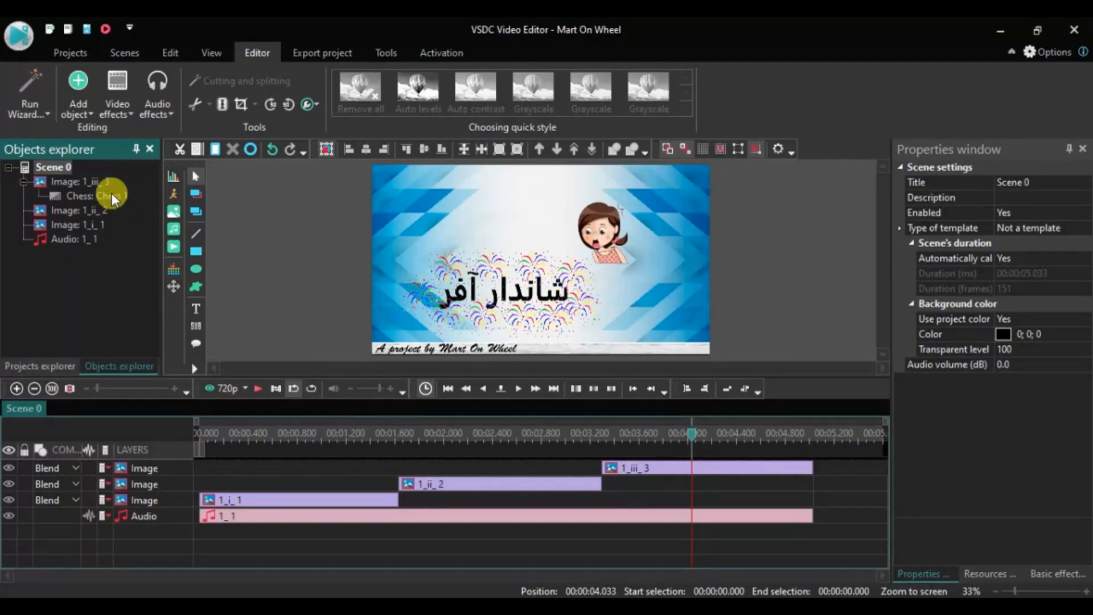
# Delete the Chess transition from the 1_iii image in VSDC
pyautogui.click(112, 193)
pyautogui.rightClick(112, 194)
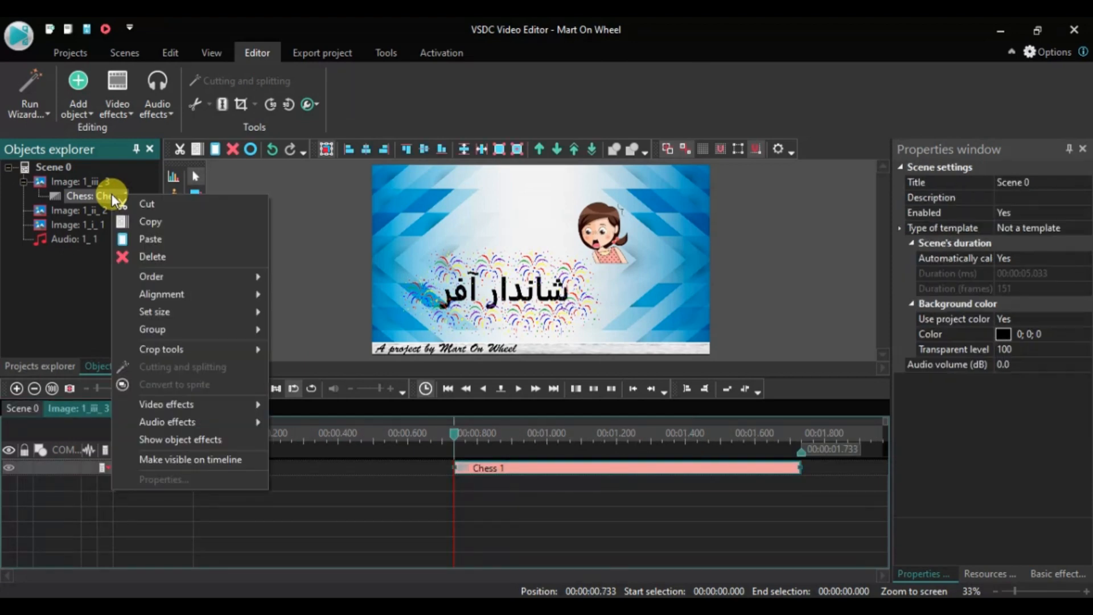
pyautogui.click(166, 257)
# Add a Wipe transition to the 1_i image, keeping the default position settings and 1-second duration
pyautogui.click(57, 208)
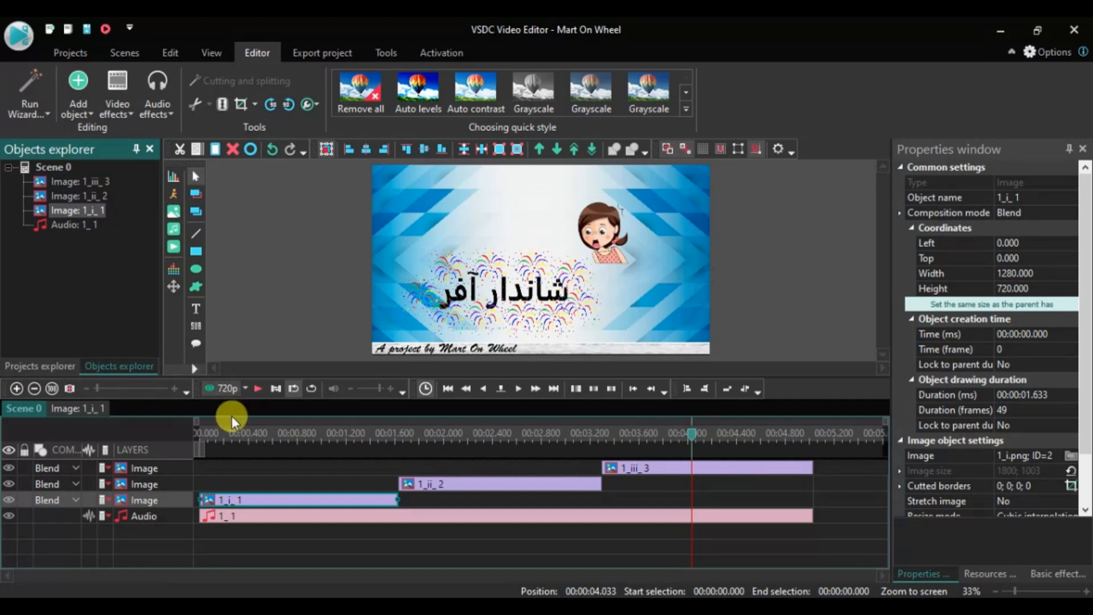
pyautogui.rightClick(68, 208)
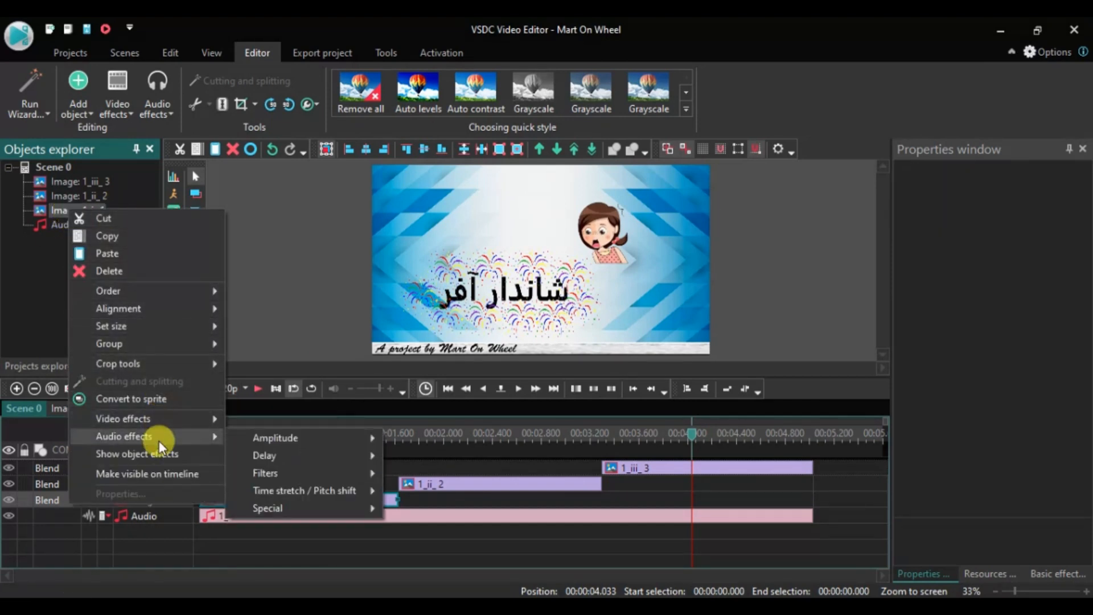
pyautogui.moveTo(196, 419)
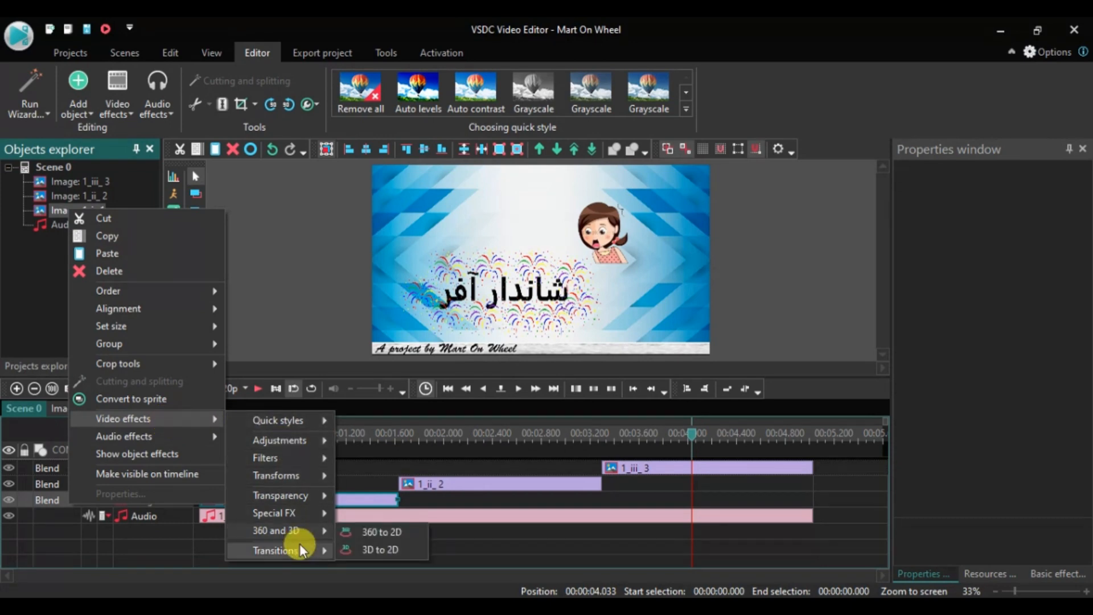
pyautogui.moveTo(300, 544)
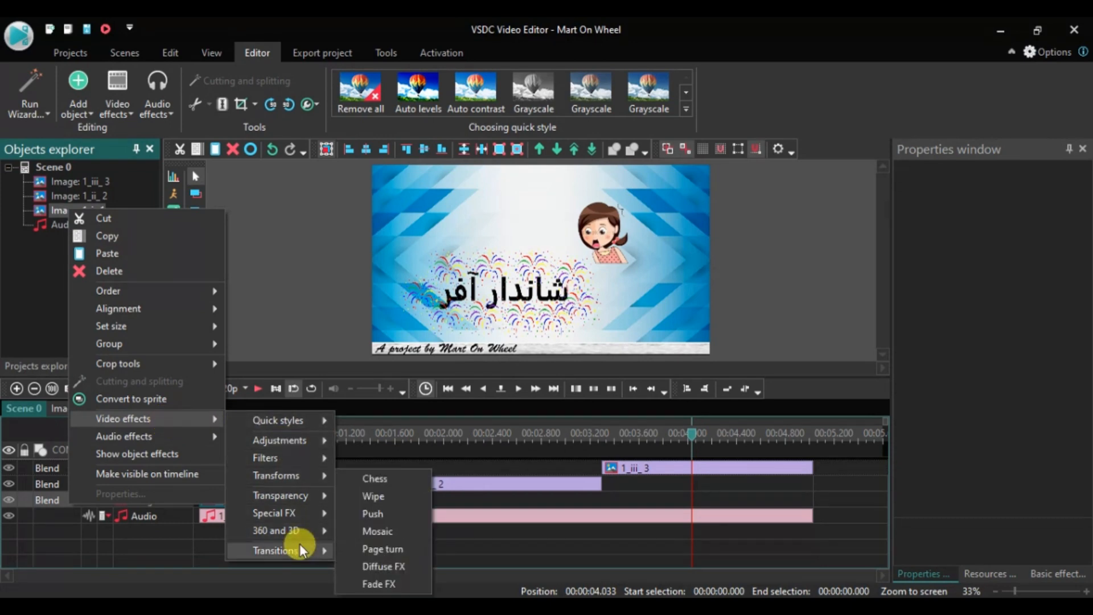
pyautogui.click(373, 495)
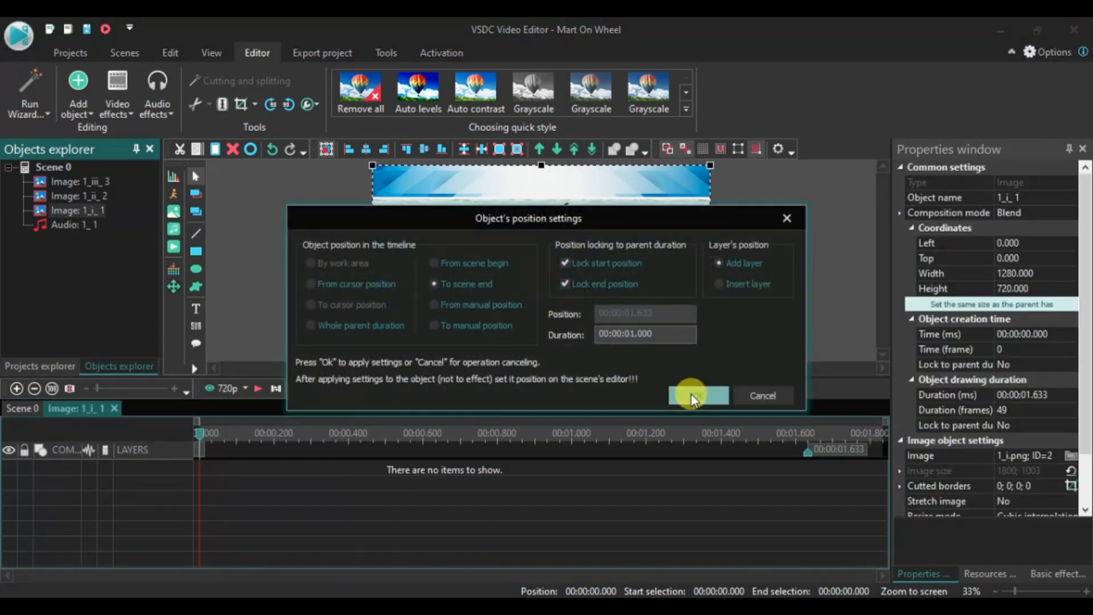
pyautogui.click(691, 394)
# Return to Scene 0 and preview the Wipe transition on 1_i from the beginning in the player window
pyautogui.doubleClick(53, 171)
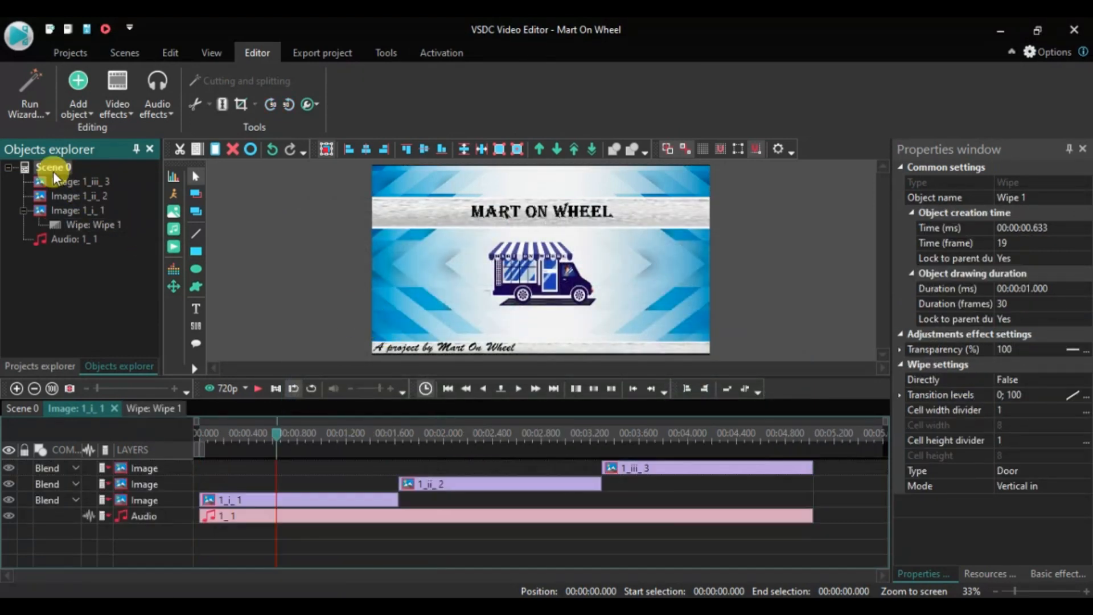
pyautogui.click(229, 385)
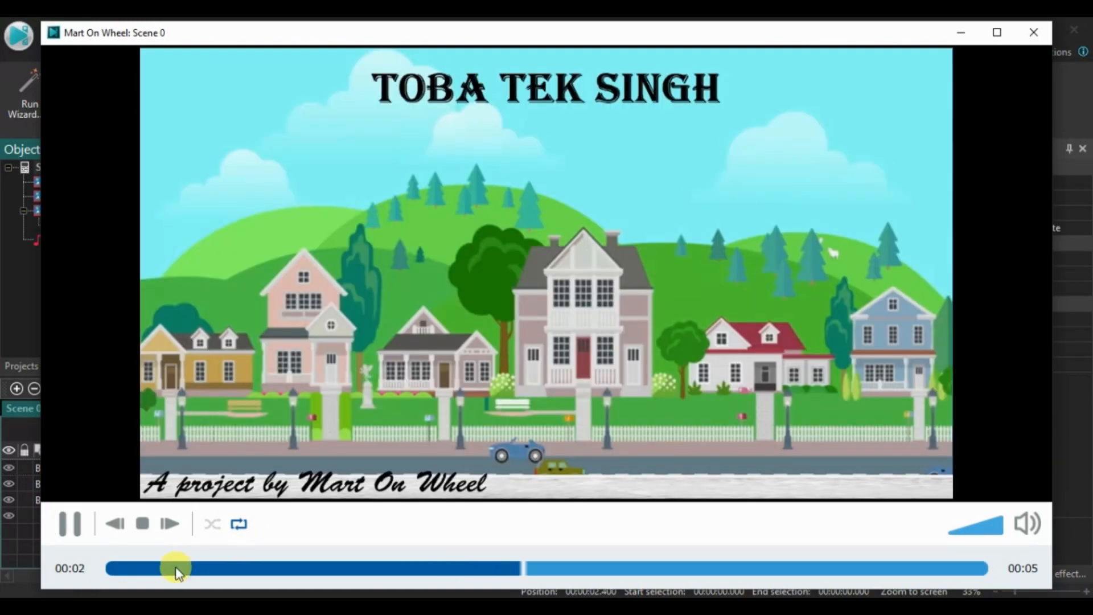
pyautogui.moveTo(176, 571); pyautogui.dragTo(82, 573)
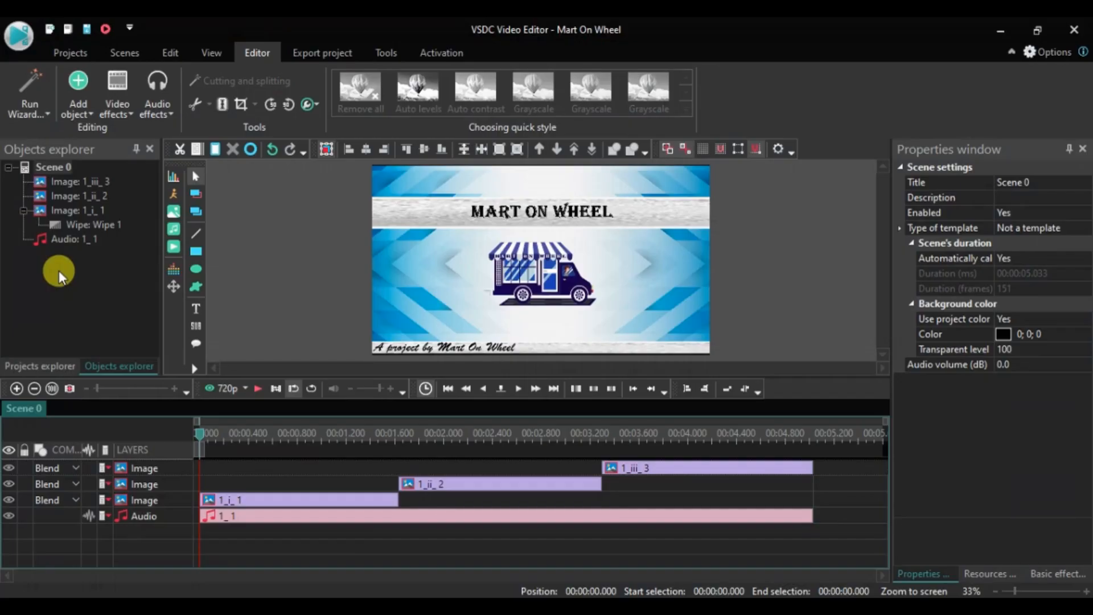
# Add a Push transition to the 1_ii image, keeping the default position settings and 1-second duration
pyautogui.click(70, 197)
pyautogui.rightClick(71, 197)
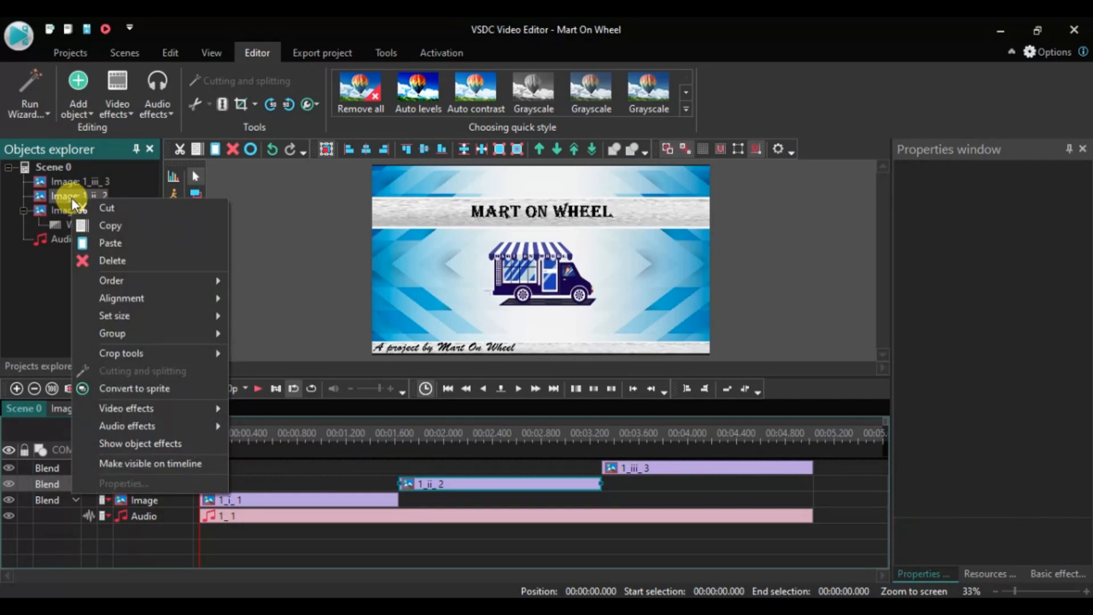
pyautogui.moveTo(157, 407)
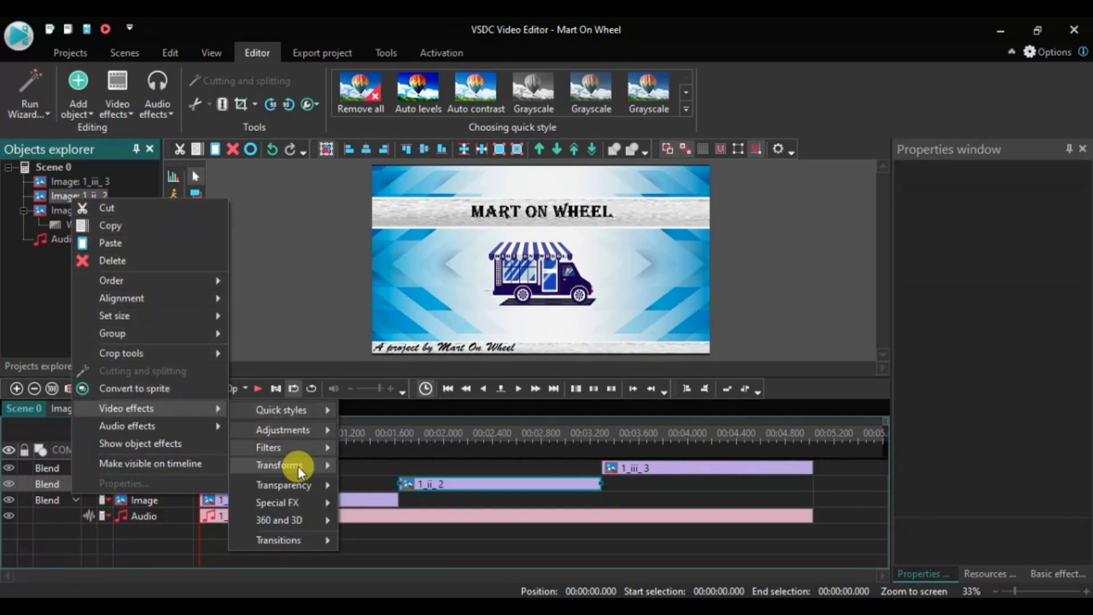
pyautogui.moveTo(298, 535)
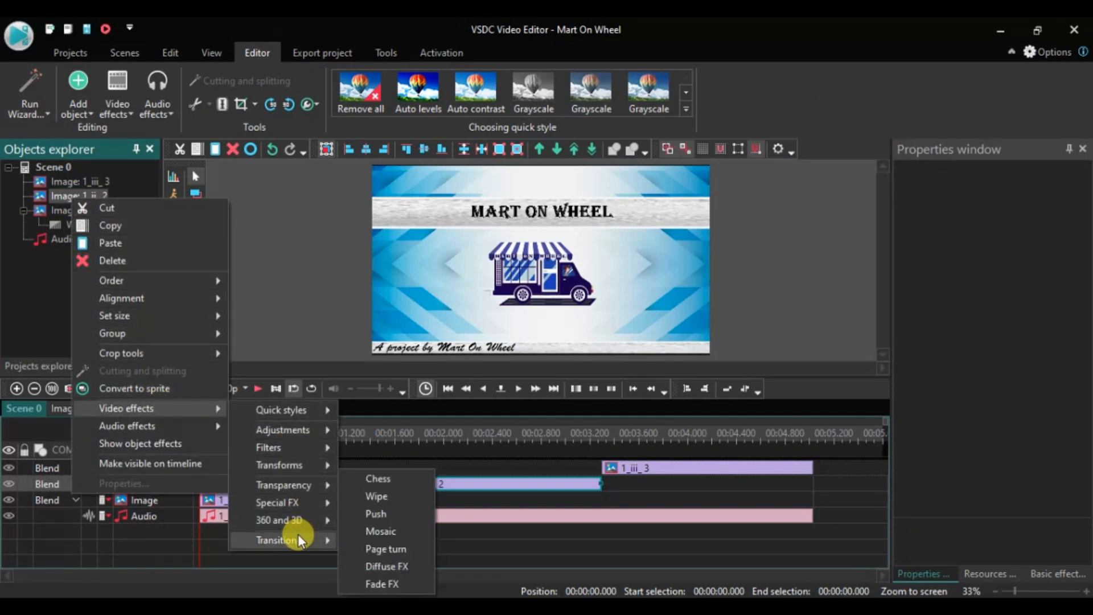
pyautogui.click(372, 532)
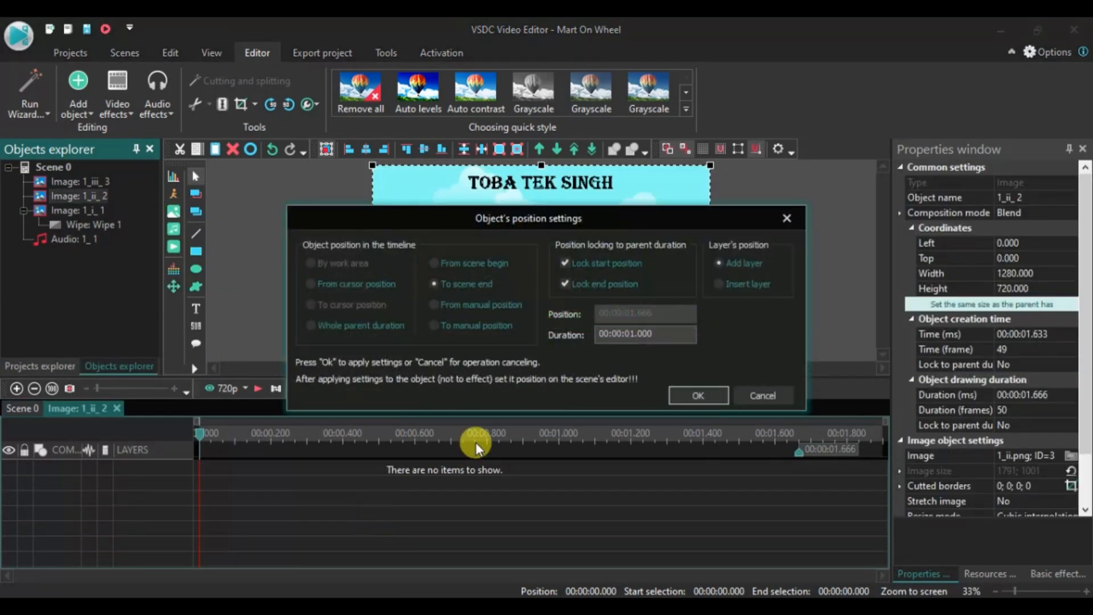
pyautogui.click(685, 401)
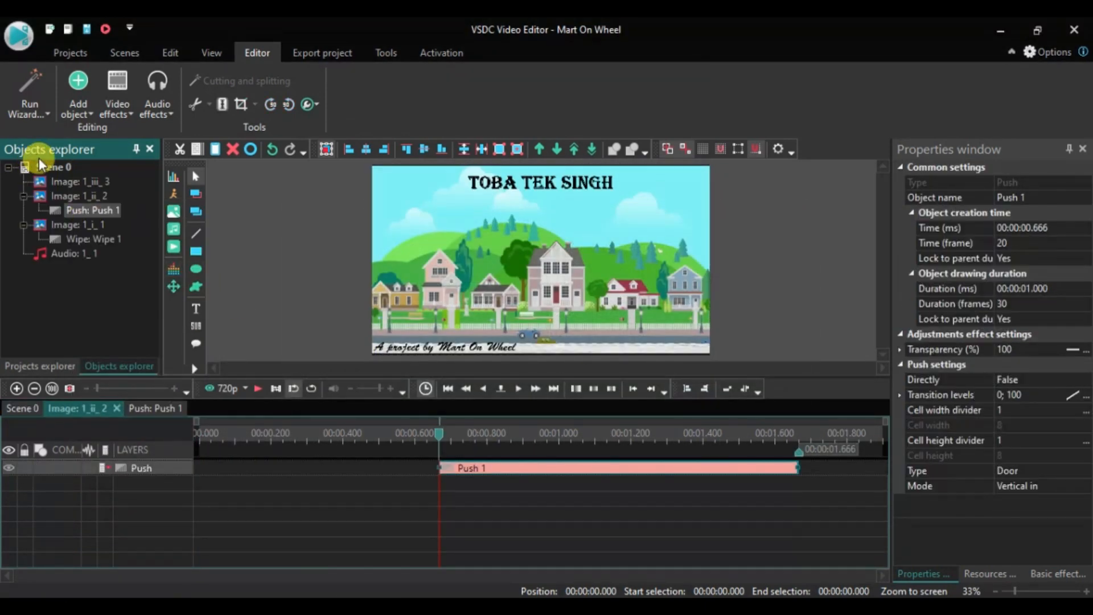
# Return to Scene 0 and preview the Push transition on 1_ii from the beginning in VSDC's player window
pyautogui.doubleClick(39, 161)
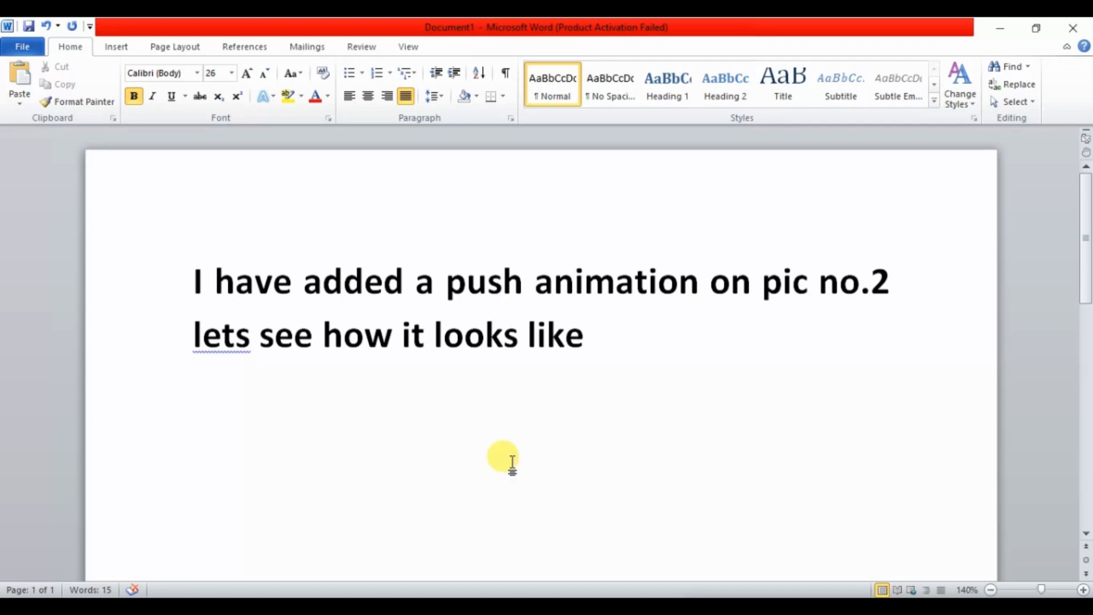
pyautogui.click(648, 607)
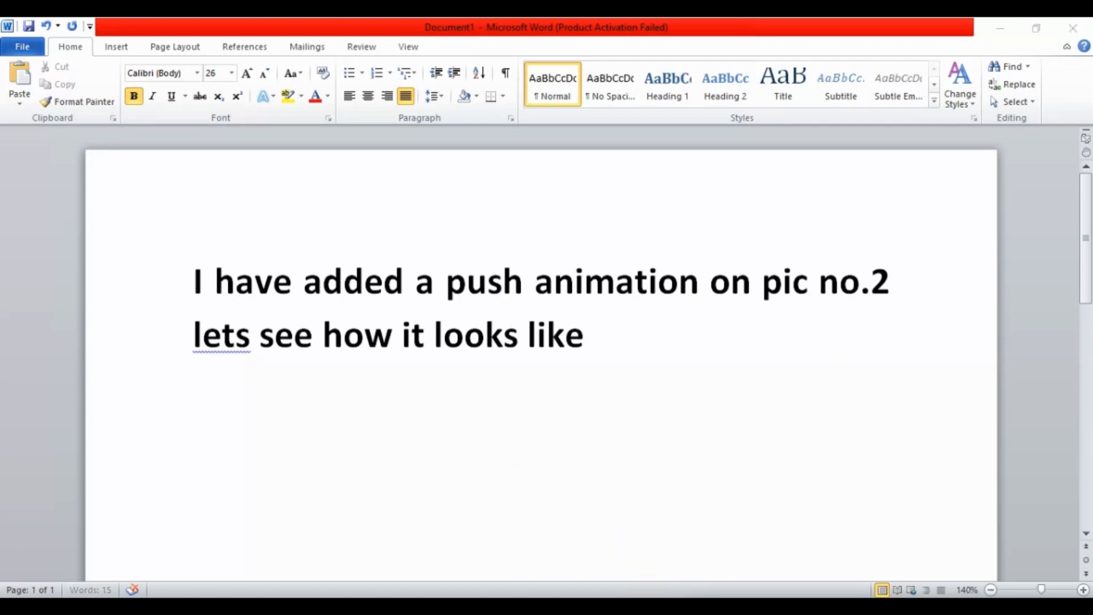
pyautogui.click(228, 390)
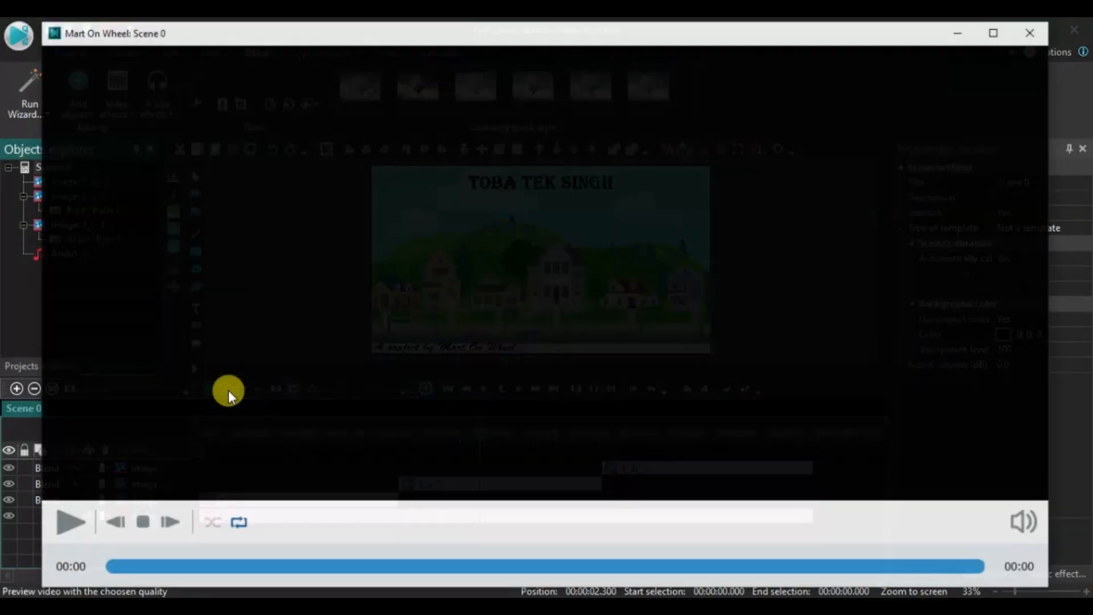
pyautogui.moveTo(287, 568); pyautogui.dragTo(90, 563)
pyautogui.click(65, 524)
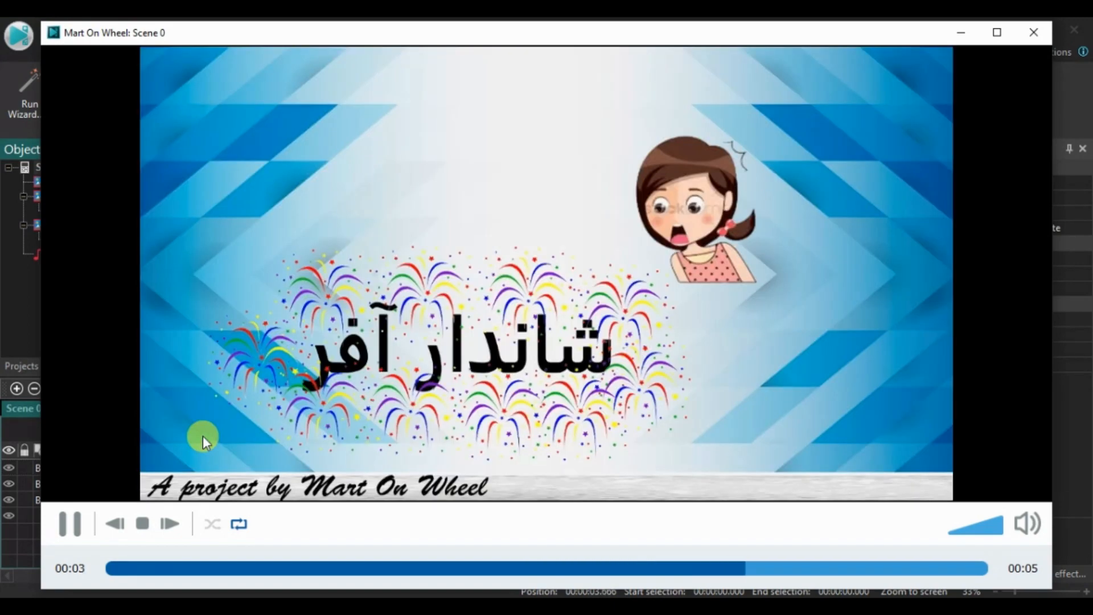
pyautogui.click(203, 436)
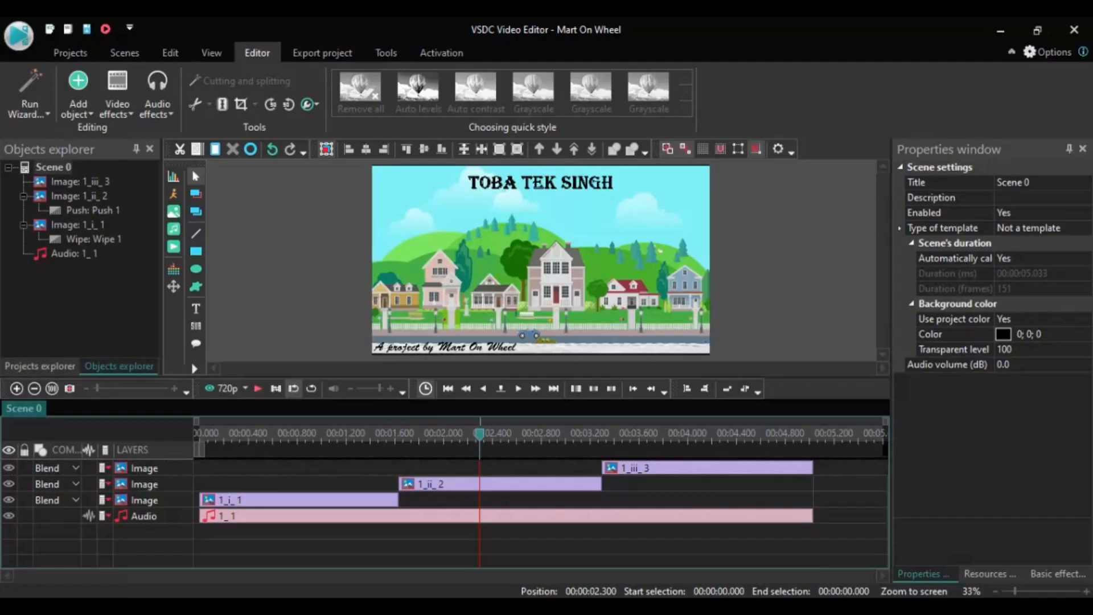
# Delete the Push transition from the 1_ii image
pyautogui.doubleClick(102, 210)
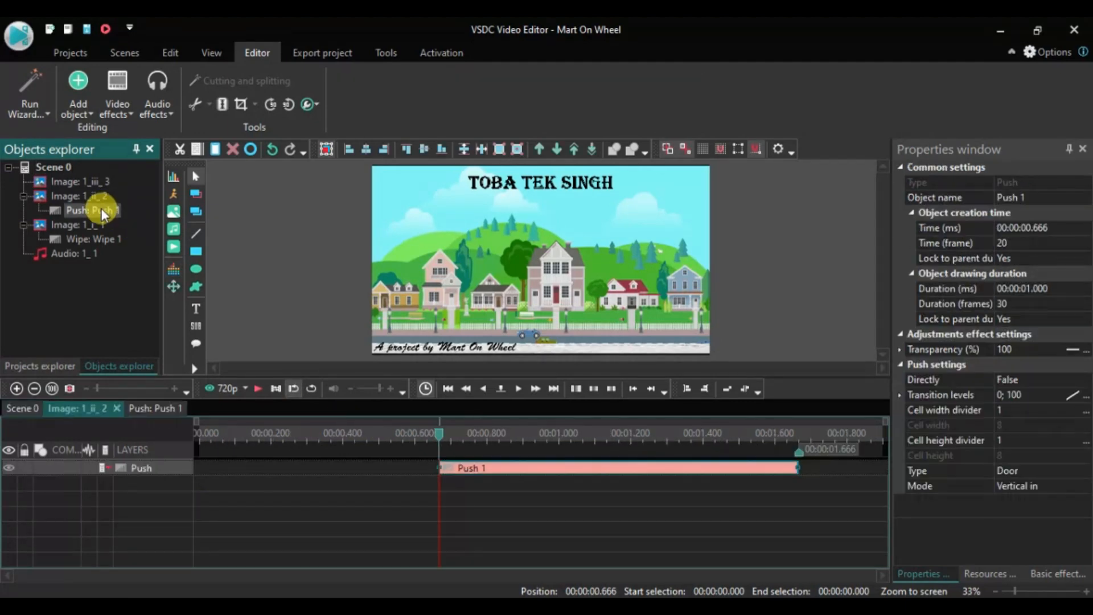
pyautogui.rightClick(98, 208)
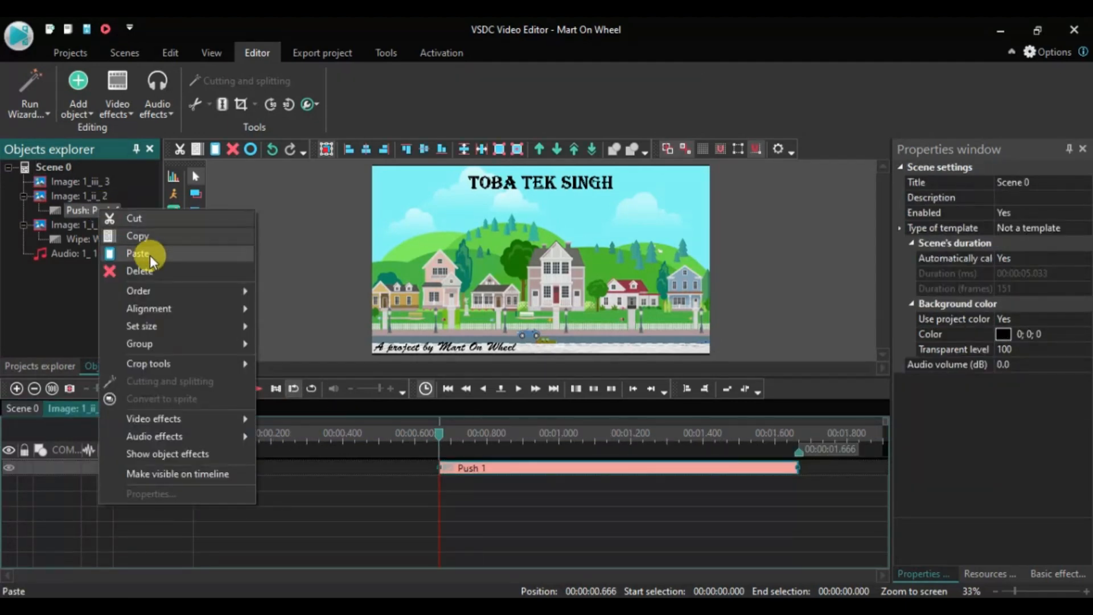
pyautogui.click(150, 270)
# Add a Mosaic transition to the 1_ii image, keeping the default position settings and 1-second duration
pyautogui.click(84, 194)
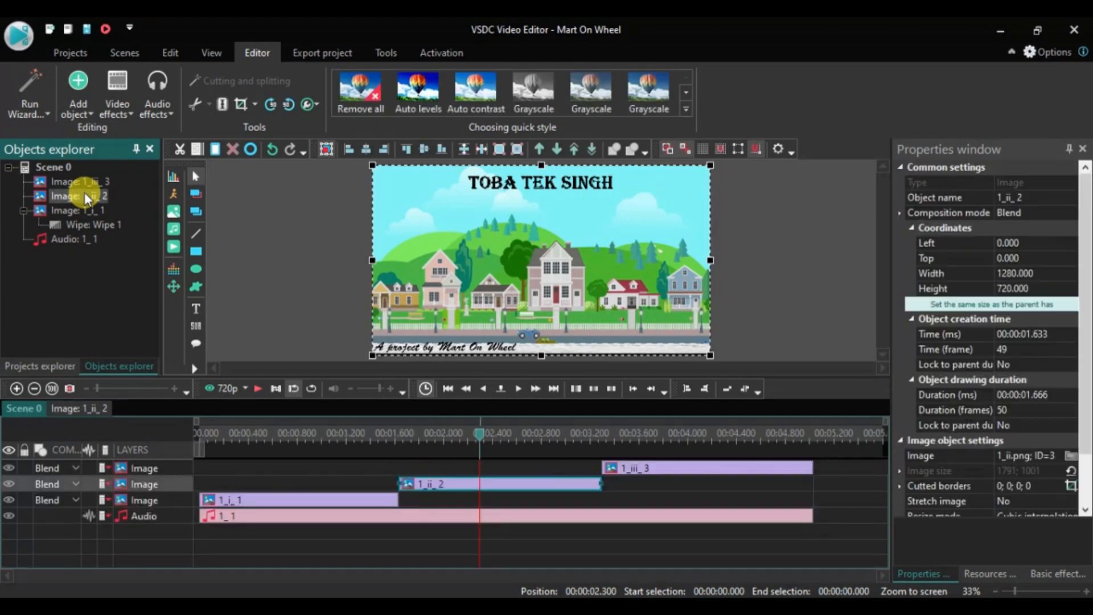
pyautogui.rightClick(84, 196)
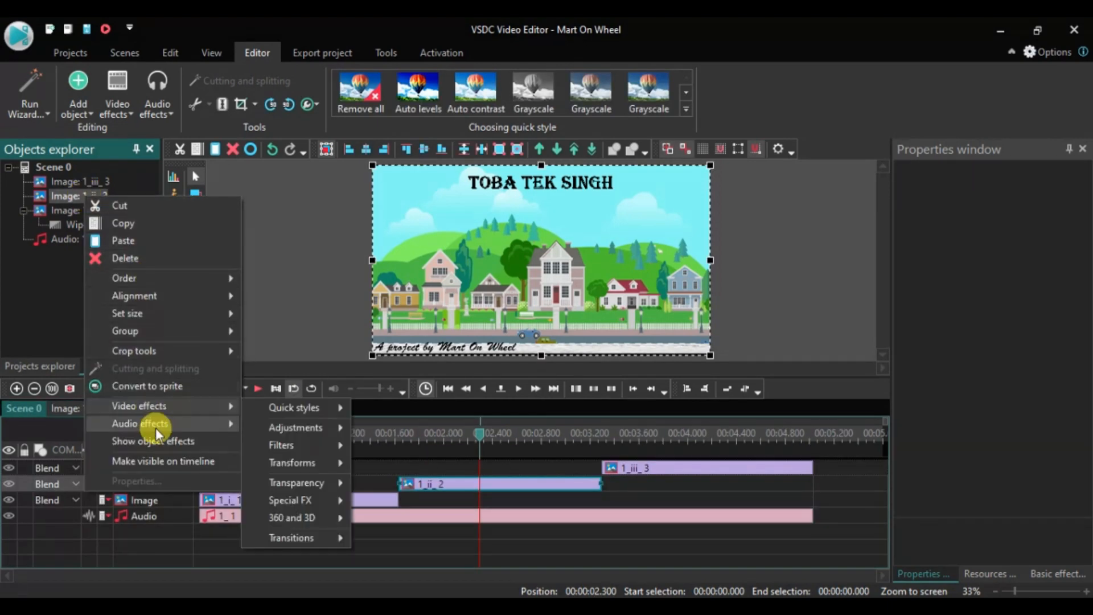
pyautogui.moveTo(158, 407)
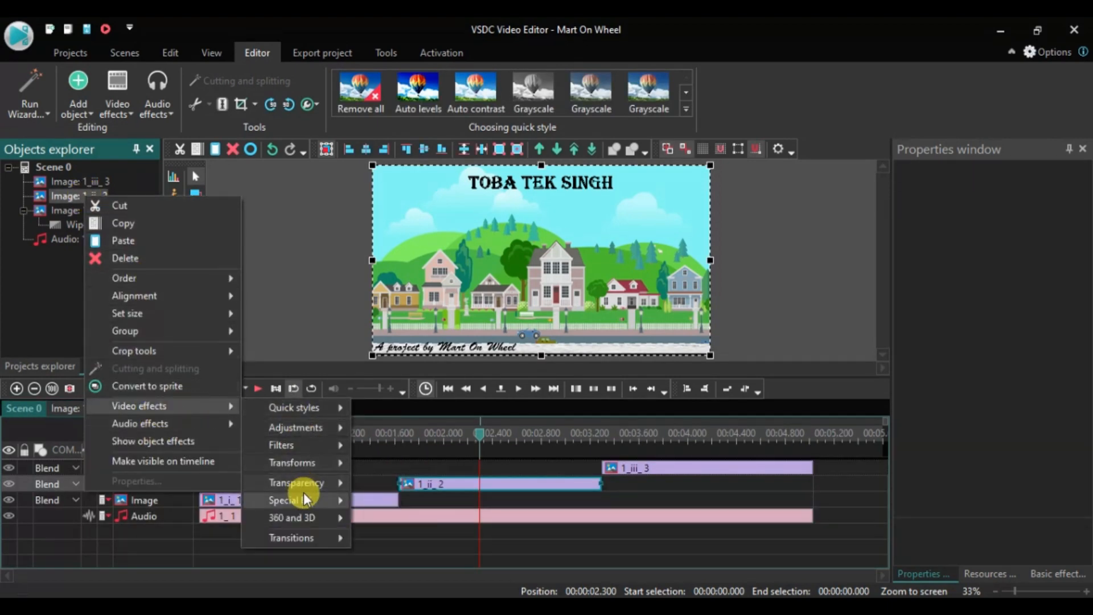
pyautogui.moveTo(307, 535)
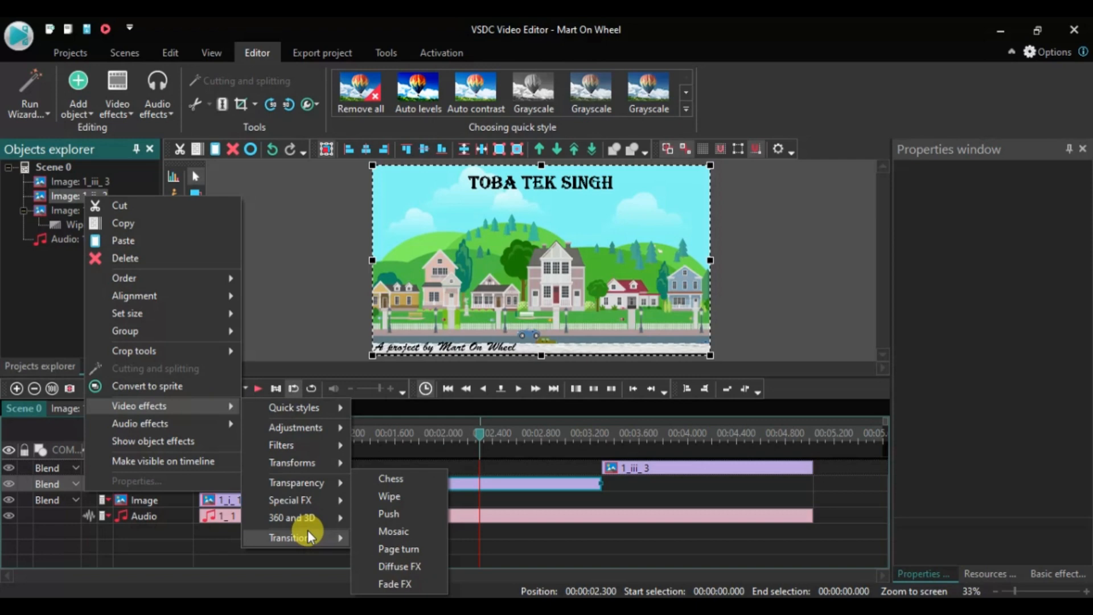
pyautogui.click(388, 531)
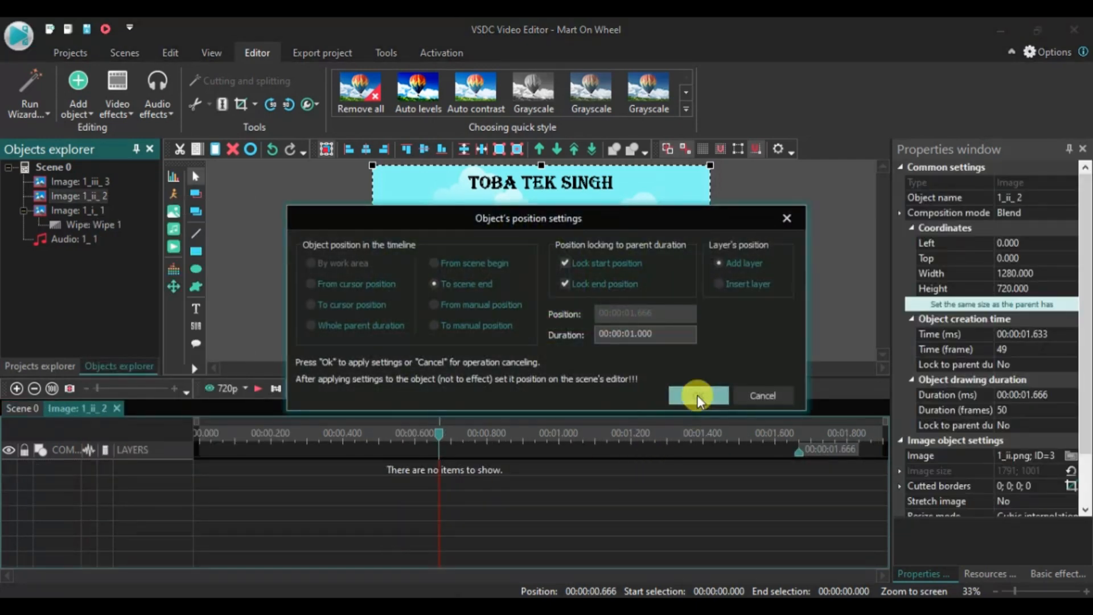
pyautogui.click(698, 395)
# Return to Scene 0 and preview the Mosaic transition on 1_ii from the beginning of the scene
pyautogui.doubleClick(55, 168)
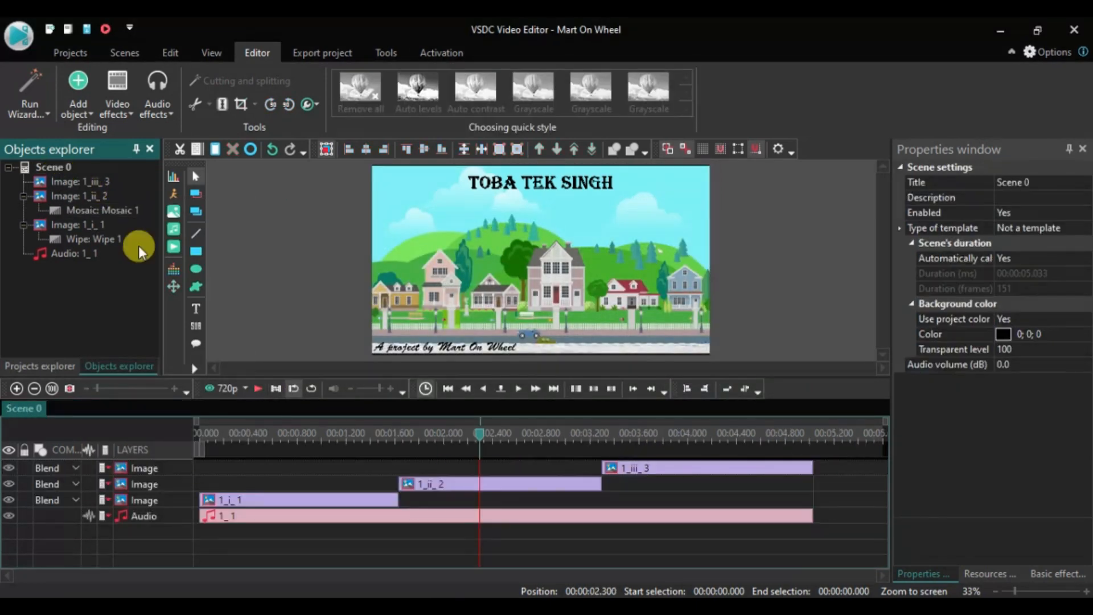
pyautogui.moveTo(238, 434); pyautogui.dragTo(183, 427)
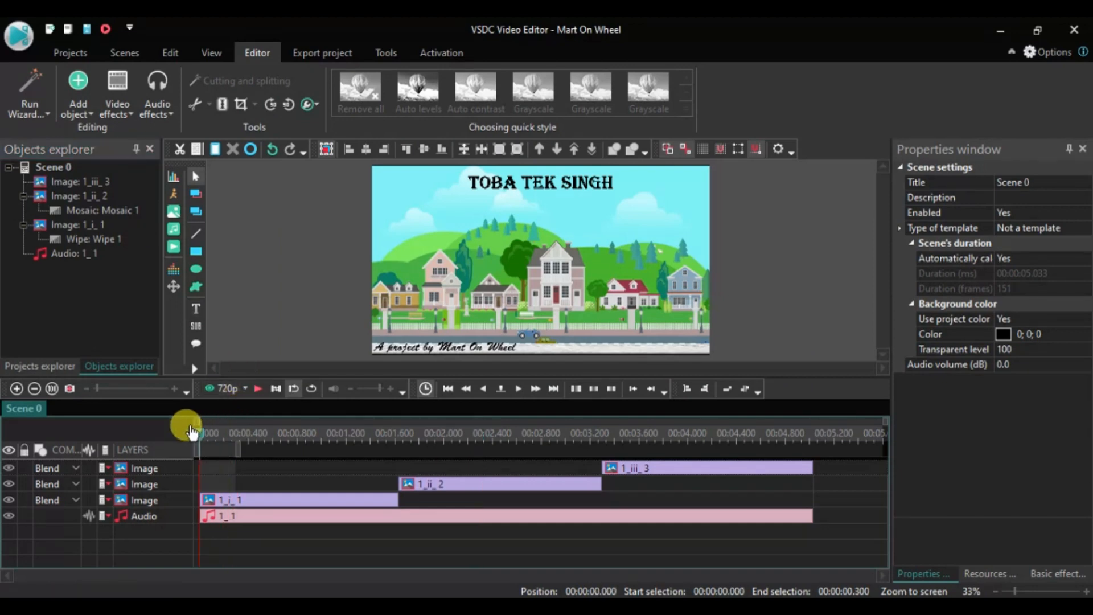
pyautogui.click(238, 449)
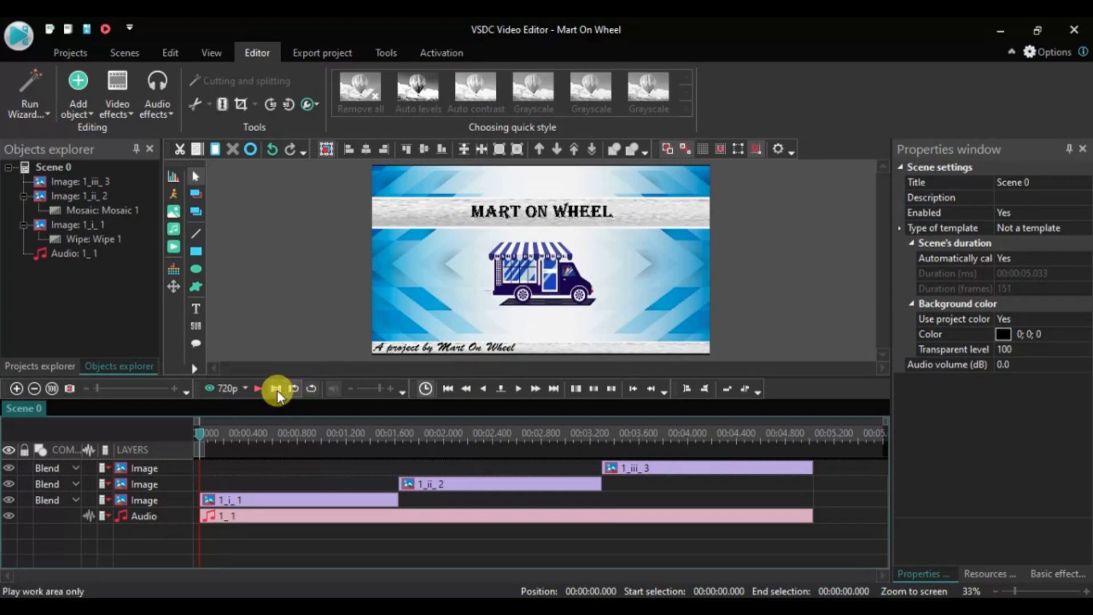
pyautogui.click(223, 389)
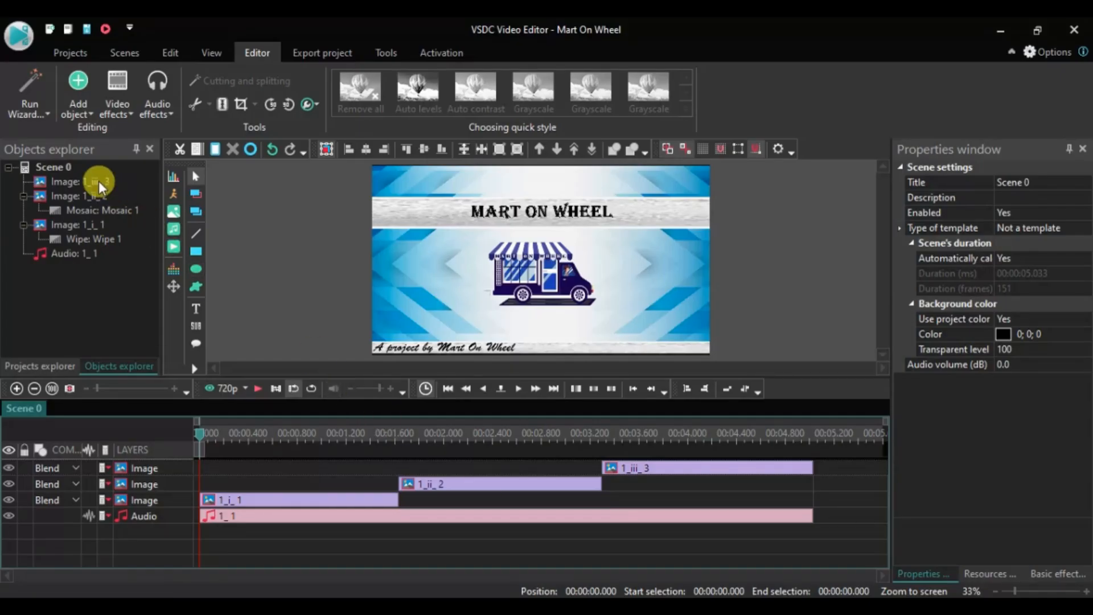
# Add a Page turn transition to the 1_iii image, keeping the default position settings and 1-second duration
pyautogui.click(100, 182)
pyautogui.rightClick(99, 182)
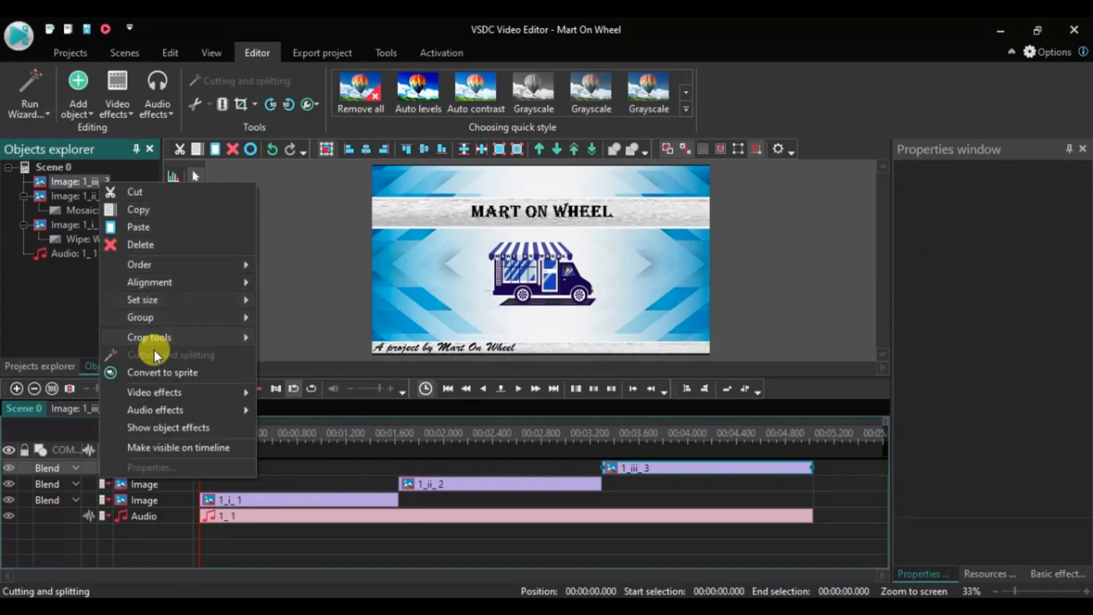
pyautogui.moveTo(234, 398)
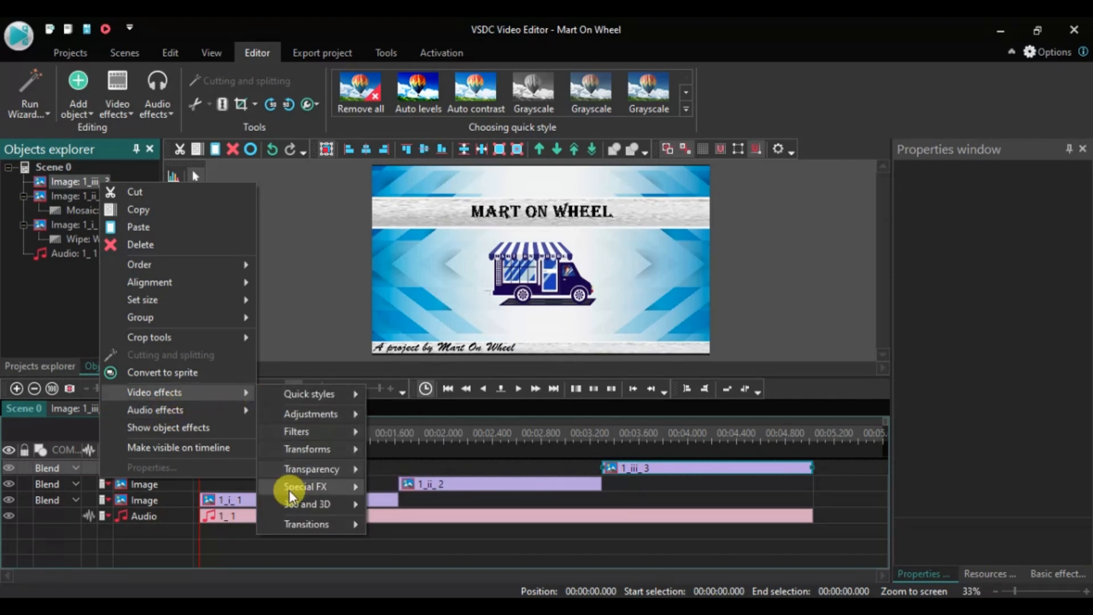
pyautogui.moveTo(313, 528)
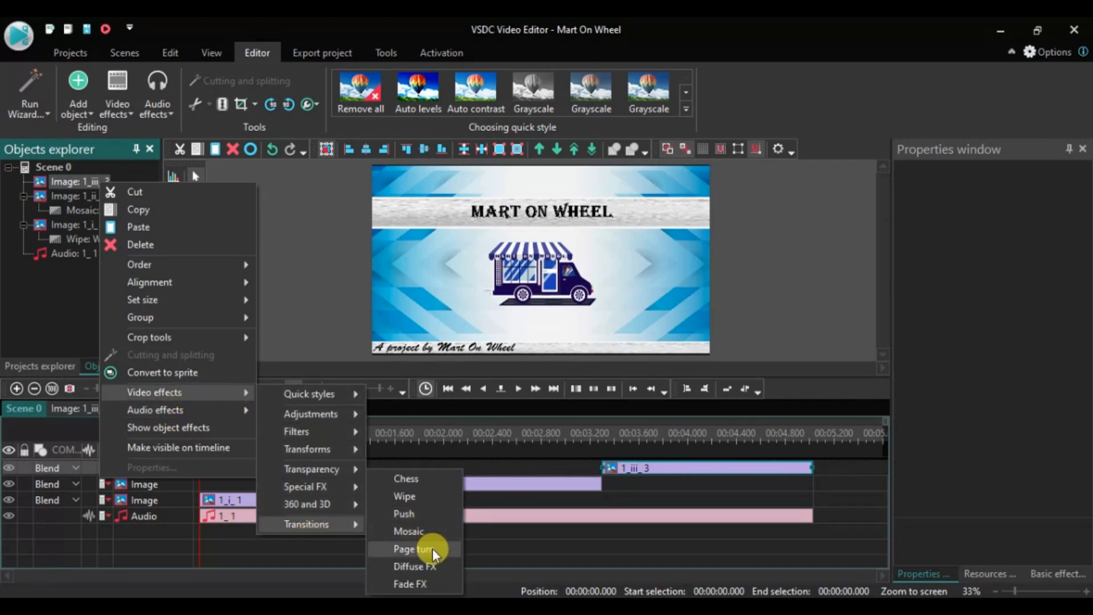
pyautogui.click(432, 548)
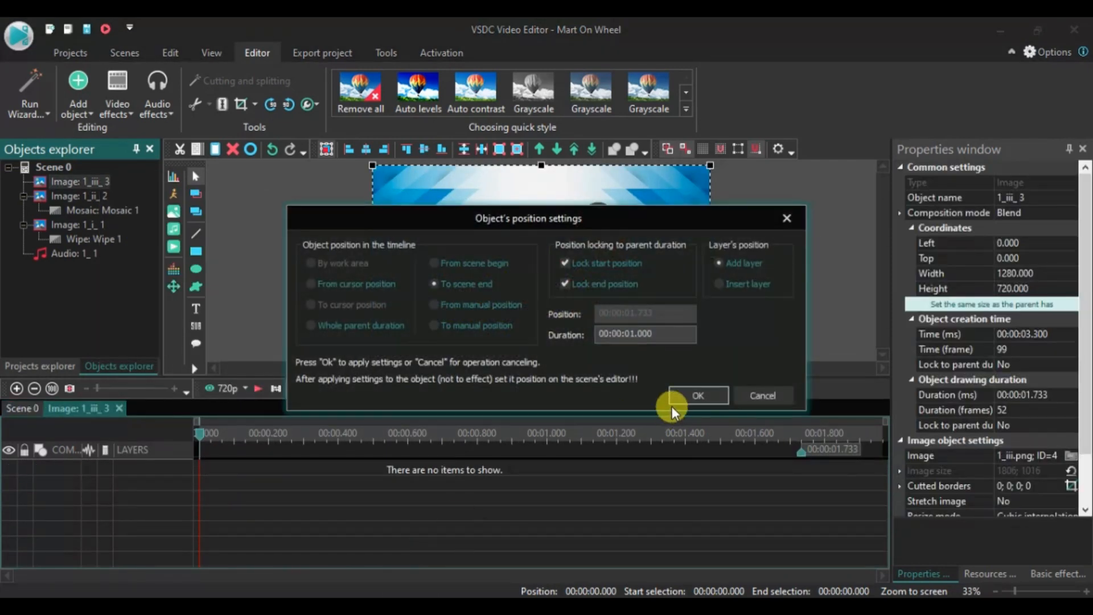
pyautogui.click(672, 401)
# Return to Scene 0 and preview the Page turn transition on 1_iii, replaying the video from the beginning
pyautogui.doubleClick(43, 167)
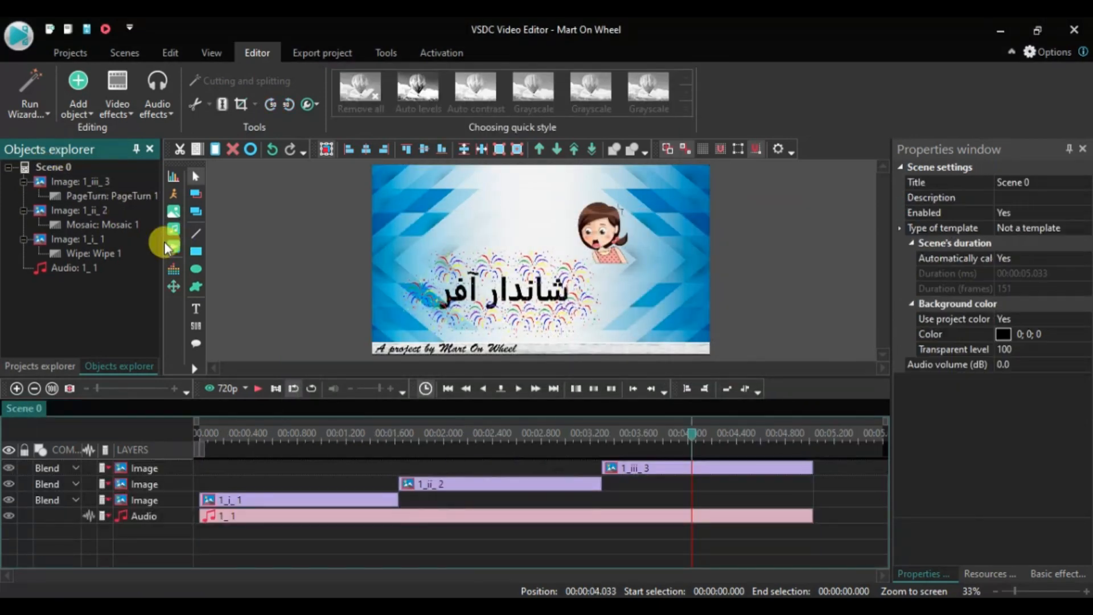
pyautogui.click(228, 387)
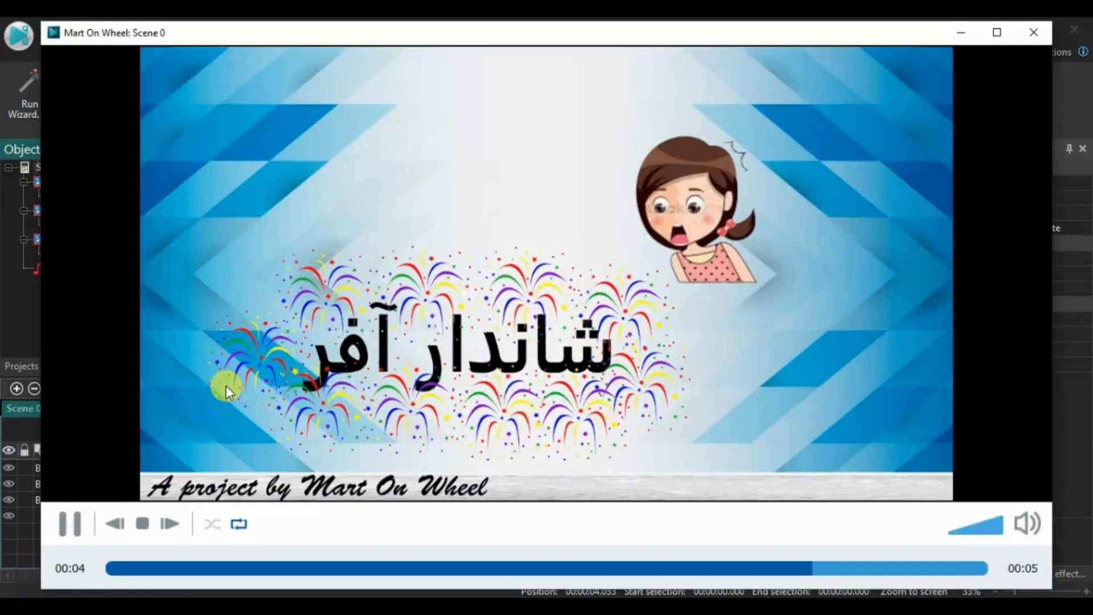
pyautogui.moveTo(293, 575); pyautogui.dragTo(80, 581)
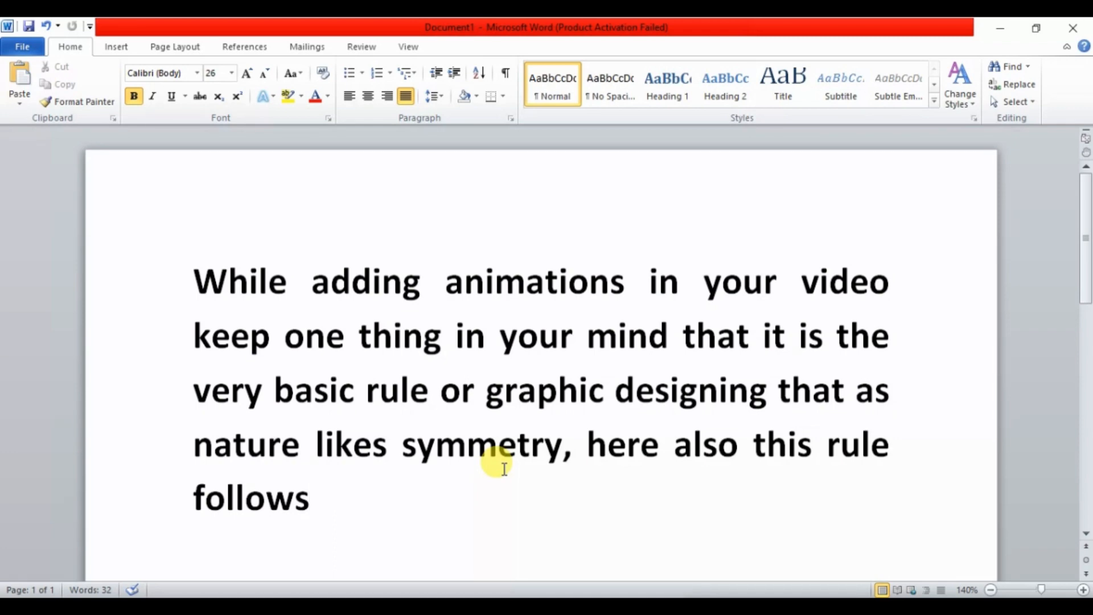
# In the Word document, correct "rule or graphic designing" to read "rule of graphic designing"
pyautogui.press('Up')
pyautogui.press('Up')
pyautogui.press('Right')
pyautogui.press('Right')
pyautogui.press('Right')
pyautogui.press('Right')
pyautogui.press('Right')
pyautogui.press('Right')
pyautogui.press('Right')
pyautogui.press('Right')
pyautogui.press('Right')
pyautogui.press('Right')
pyautogui.press('BackSpace')
pyautogui.write('f')
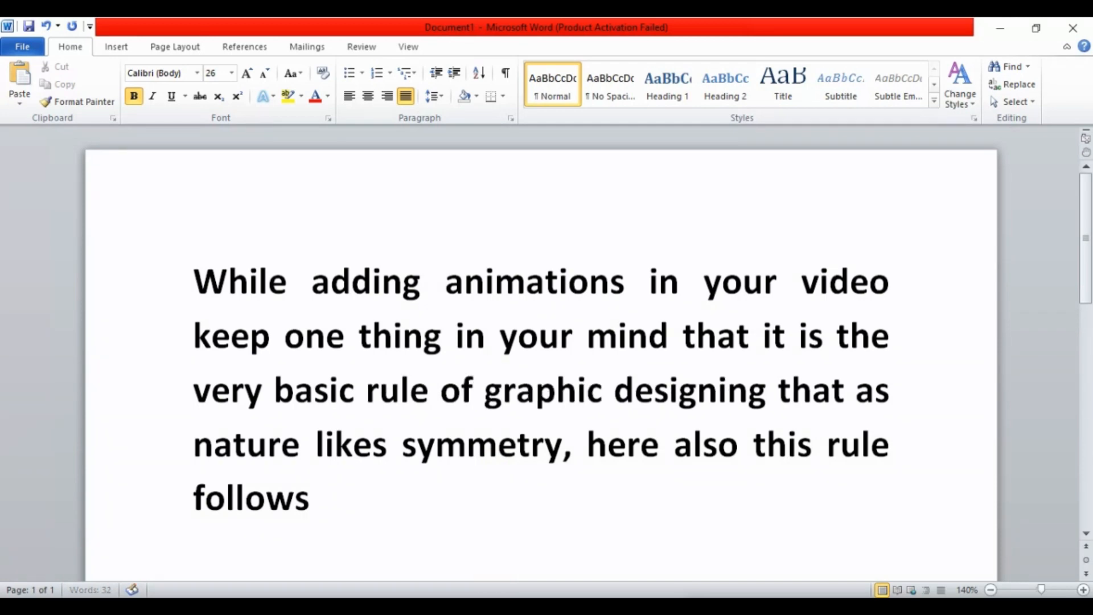
pyautogui.press('Down')
pyautogui.press('Down')
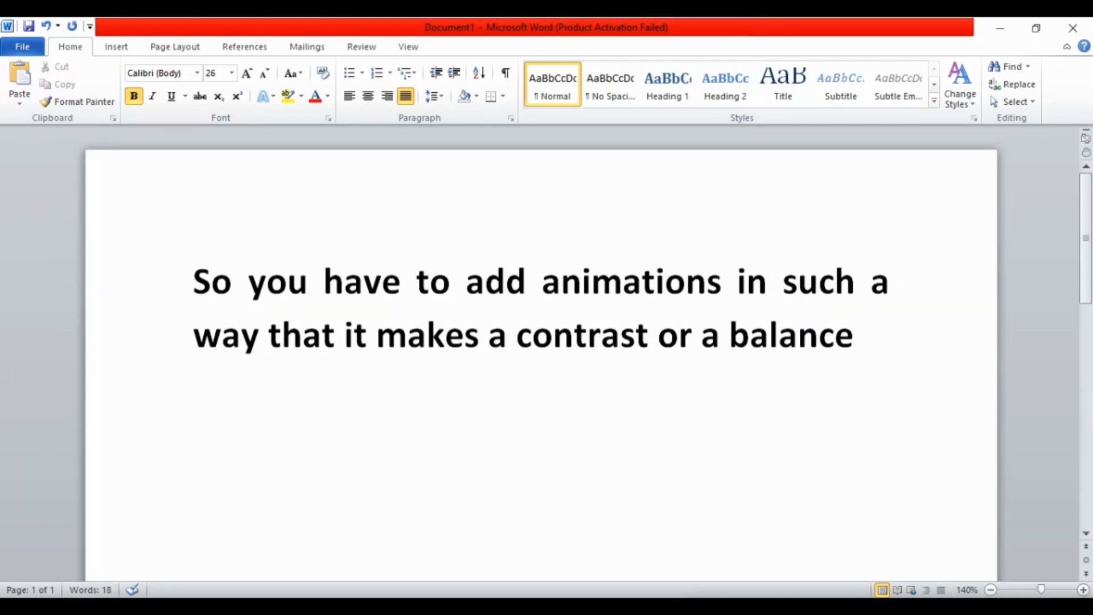
pyautogui.click(689, 490)
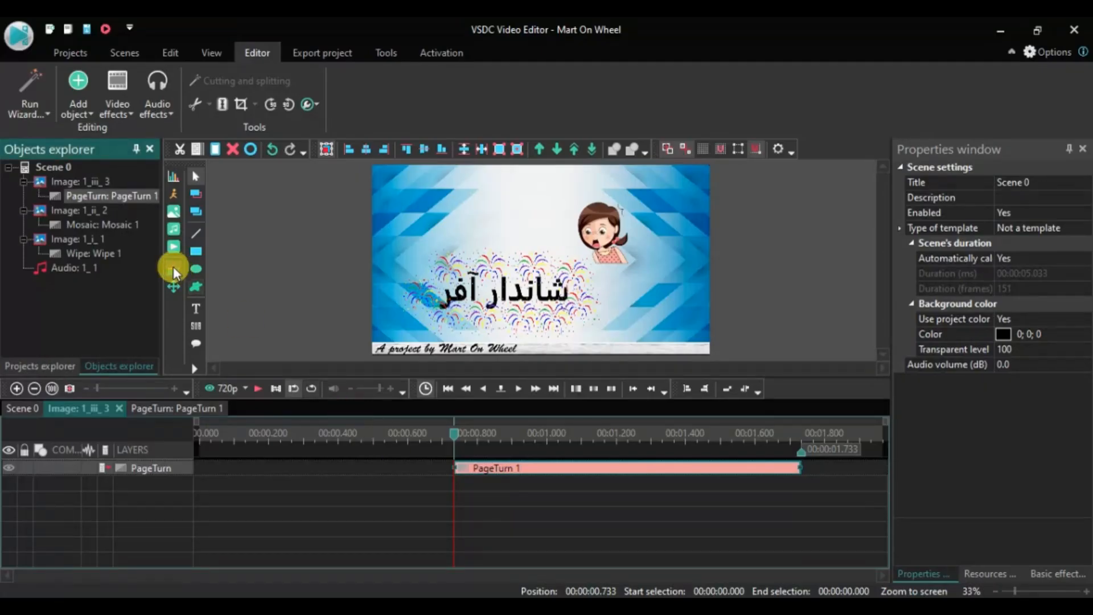
# In VSDC, delete the Wipe transition from the 1_i image and the Mosaic transition from the 1_ii image
pyautogui.click(101, 258)
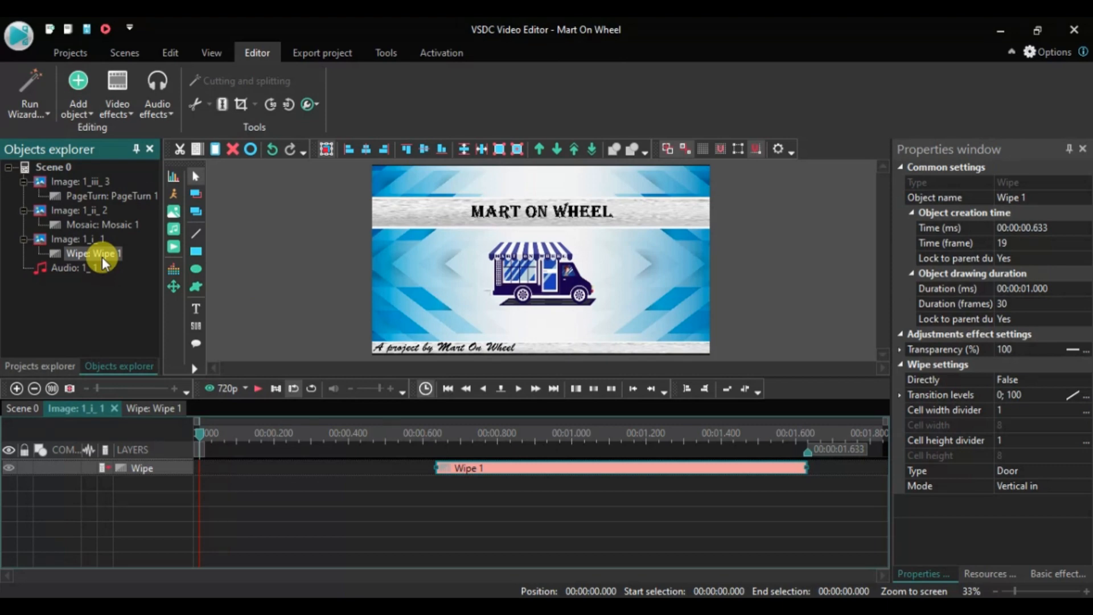
pyautogui.rightClick(102, 257)
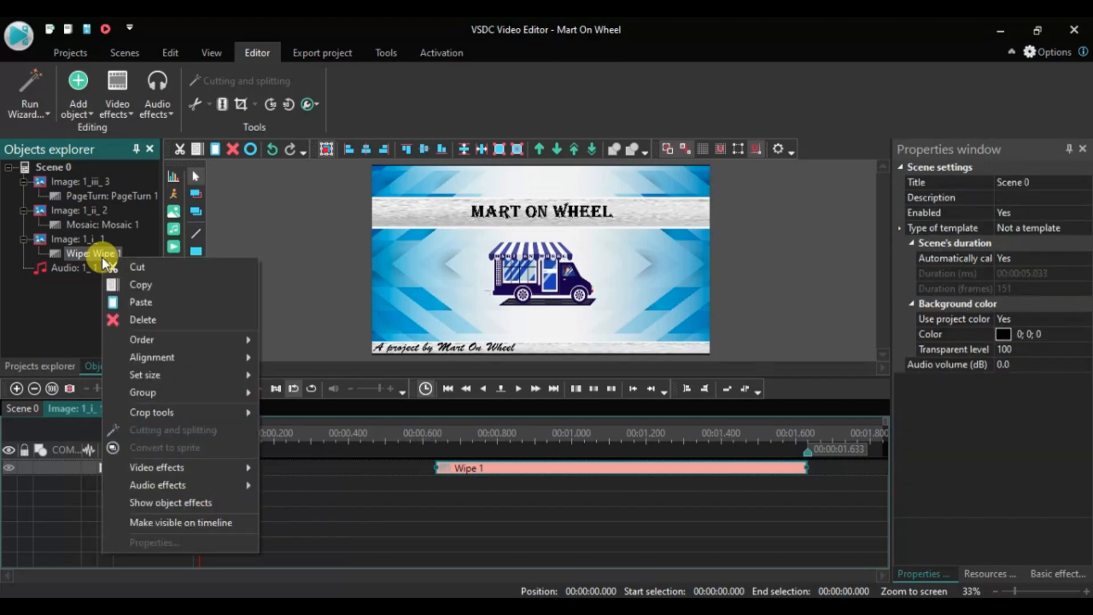
pyautogui.click(163, 318)
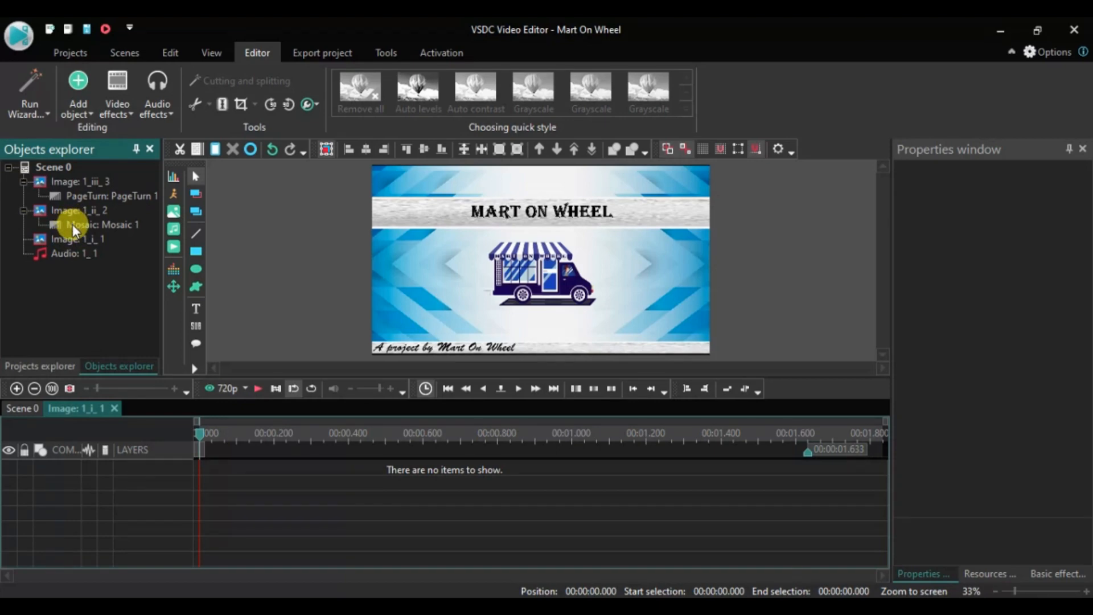
pyautogui.click(73, 224)
pyautogui.rightClick(73, 225)
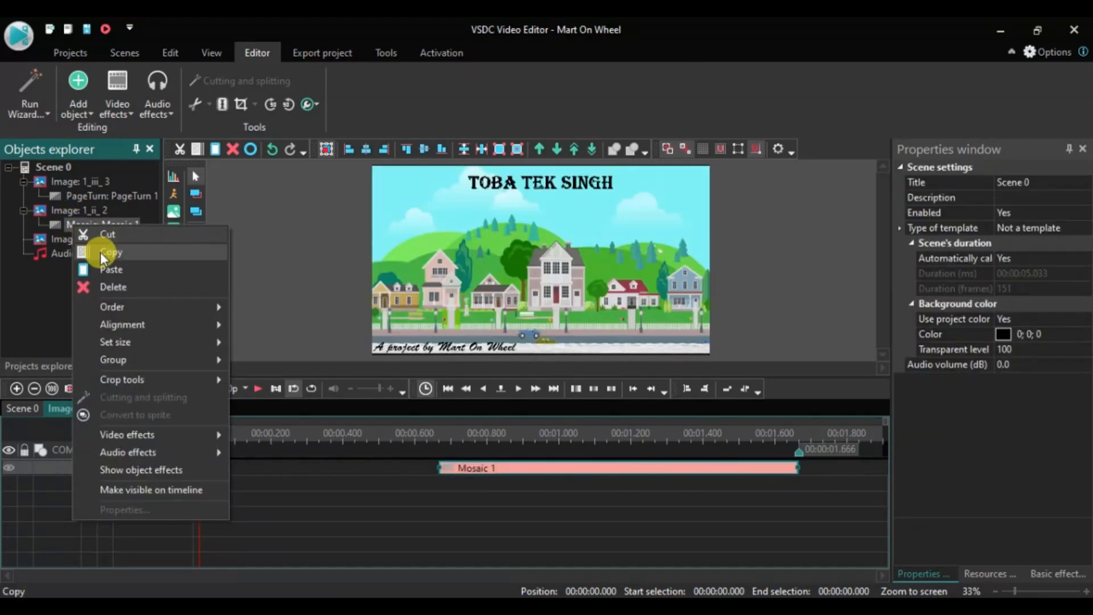
pyautogui.click(124, 287)
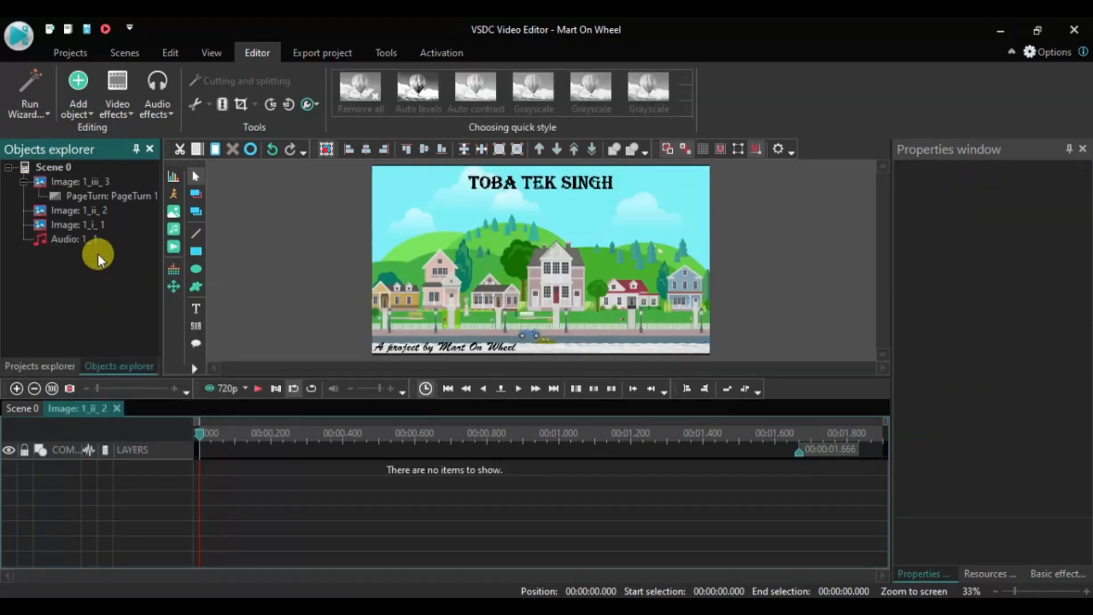
# Add a Diffuse FX transition to the 1_ii image, keeping the default position settings and 1-second duration
pyautogui.click(83, 207)
pyautogui.rightClick(83, 208)
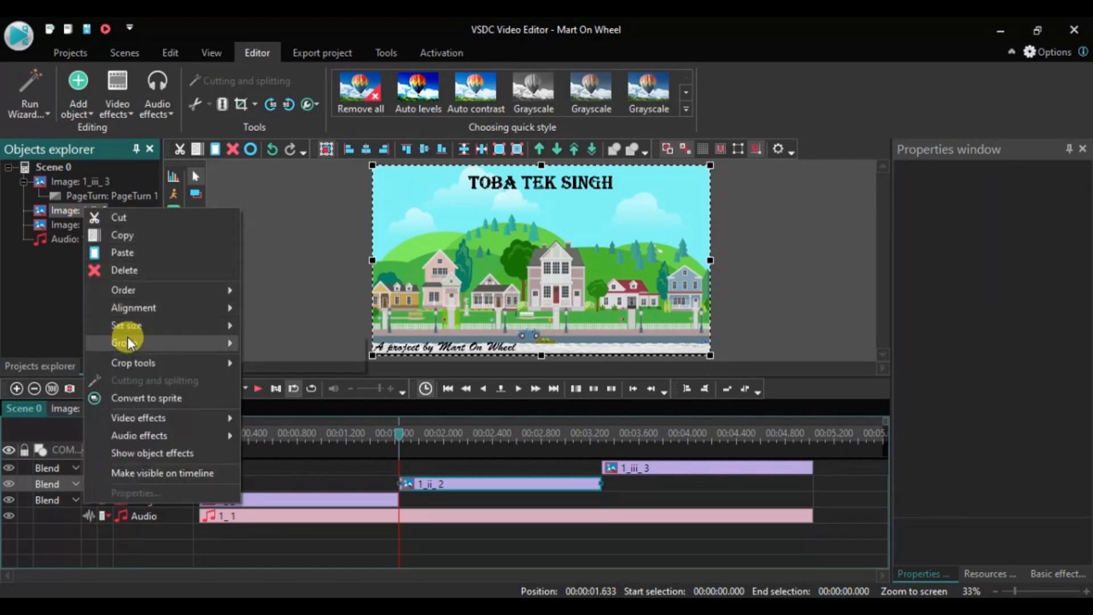
pyautogui.moveTo(222, 419)
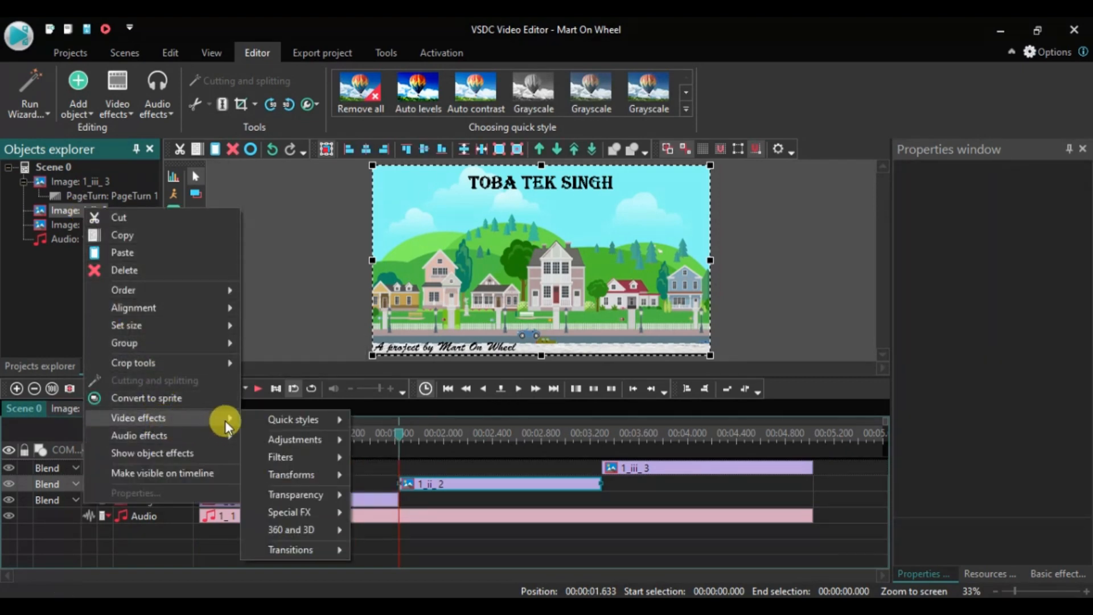
pyautogui.moveTo(306, 550)
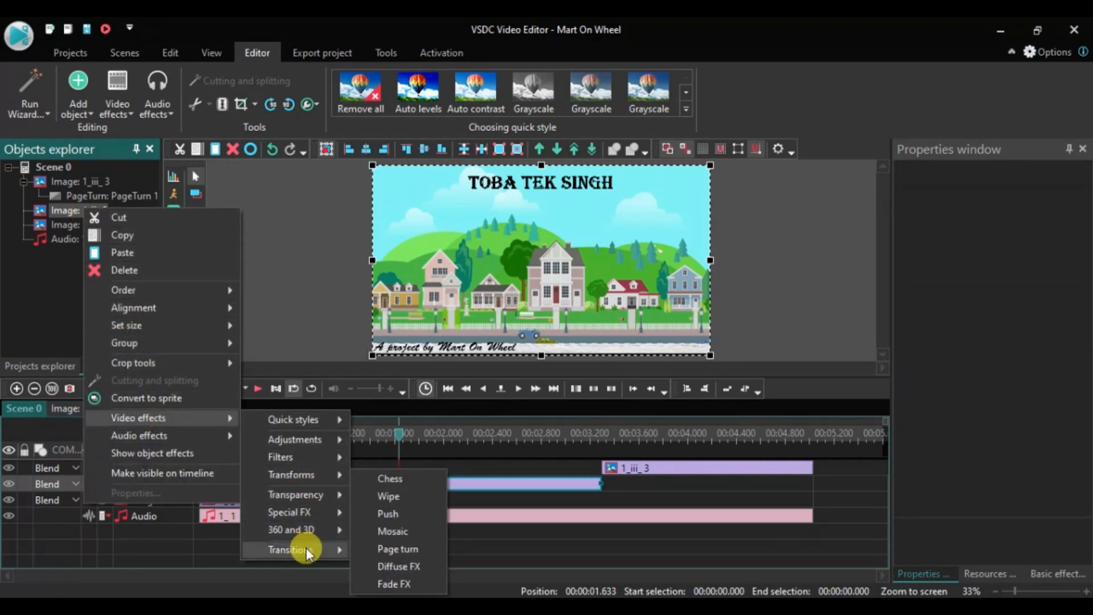
pyautogui.click(412, 564)
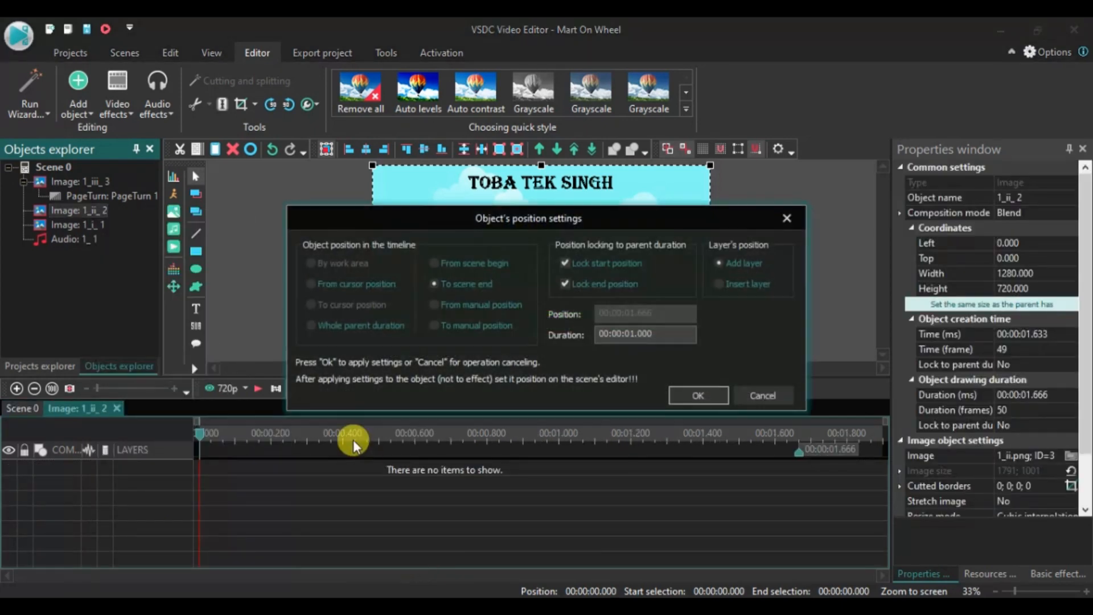
pyautogui.click(697, 394)
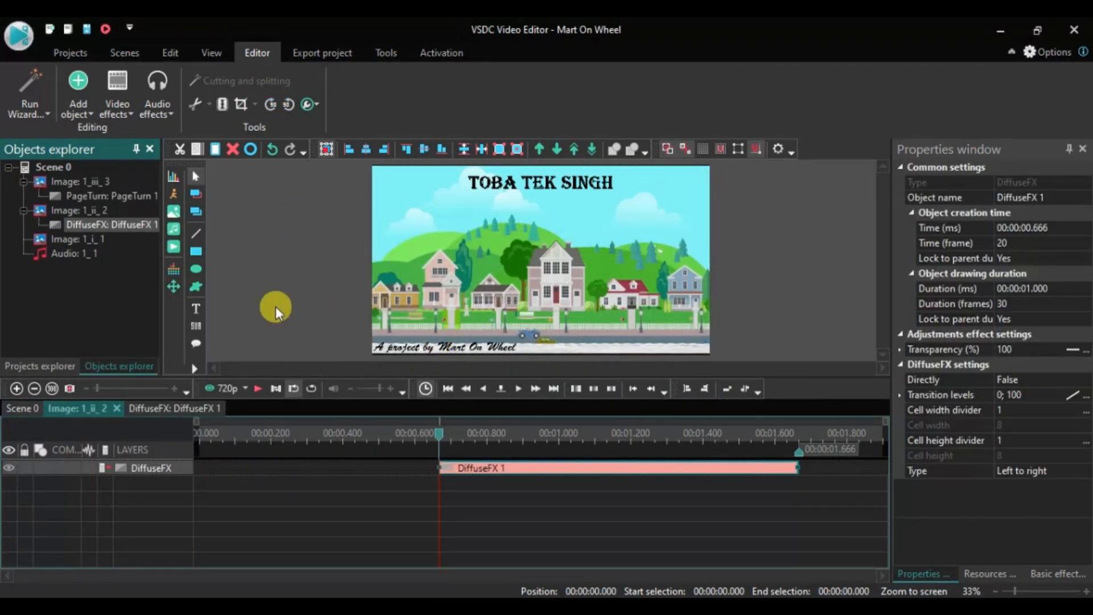
# Add a Fade FX transition to the 1_i image with the default position settings and 1-second duration, and return to Scene 0
pyautogui.click(74, 241)
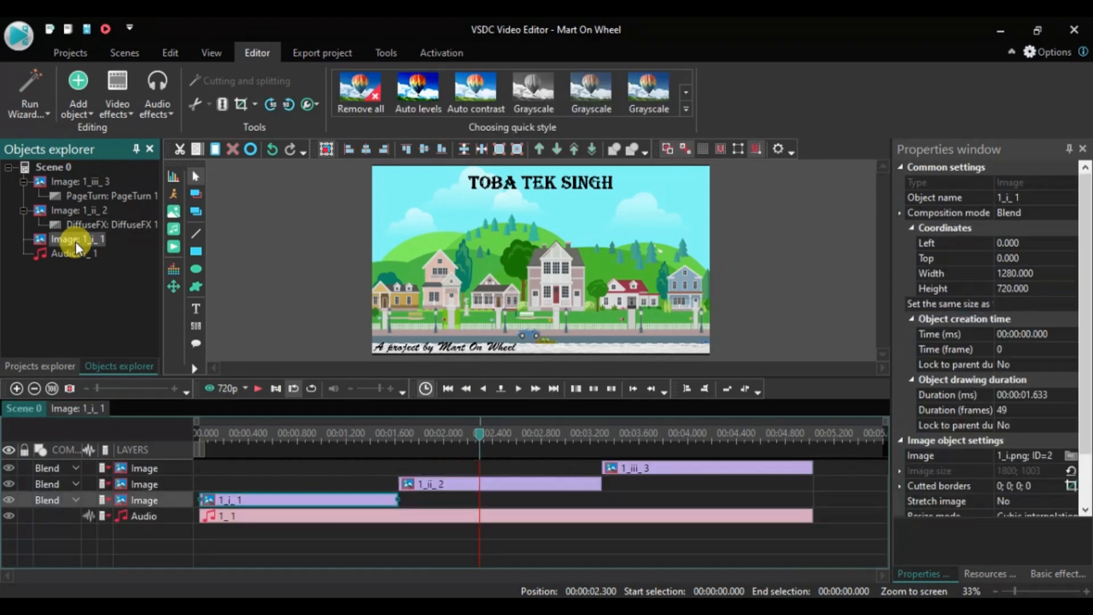
pyautogui.rightClick(75, 241)
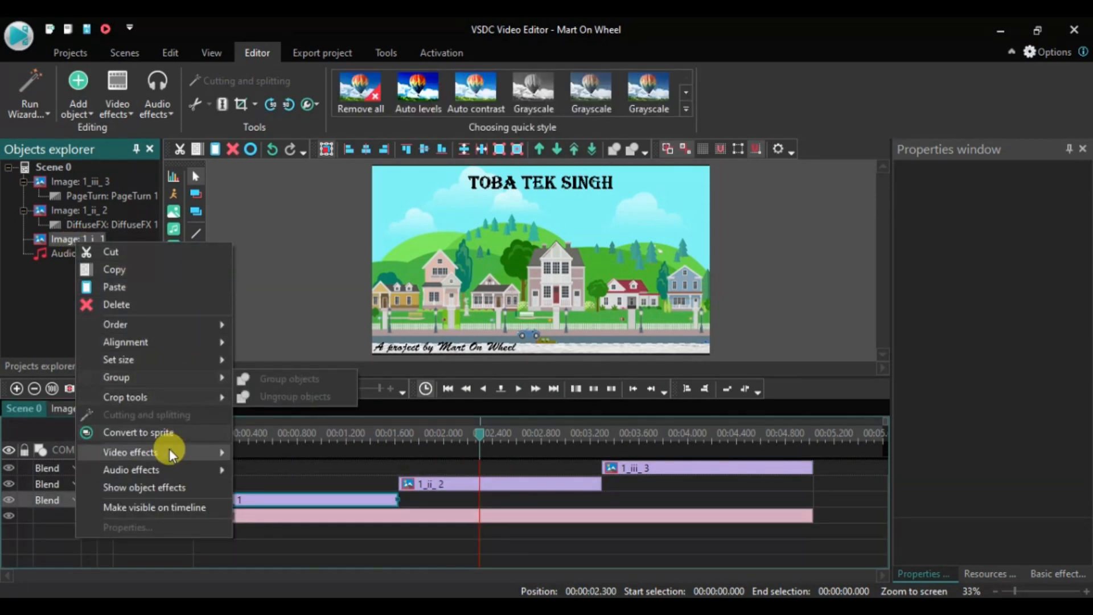
pyautogui.moveTo(169, 453)
pyautogui.moveTo(303, 581)
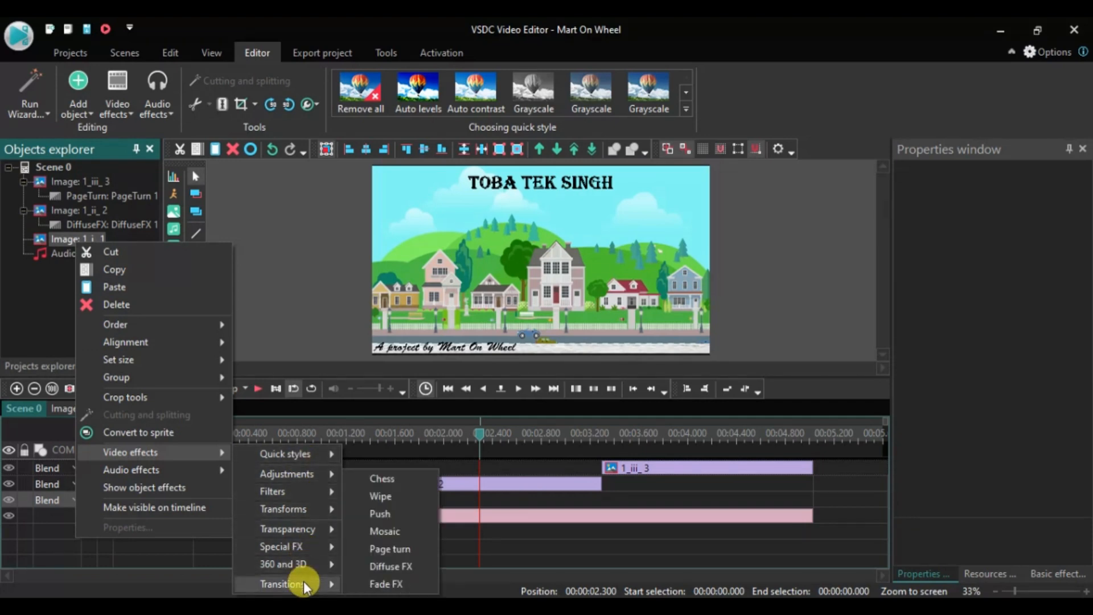
pyautogui.click(398, 575)
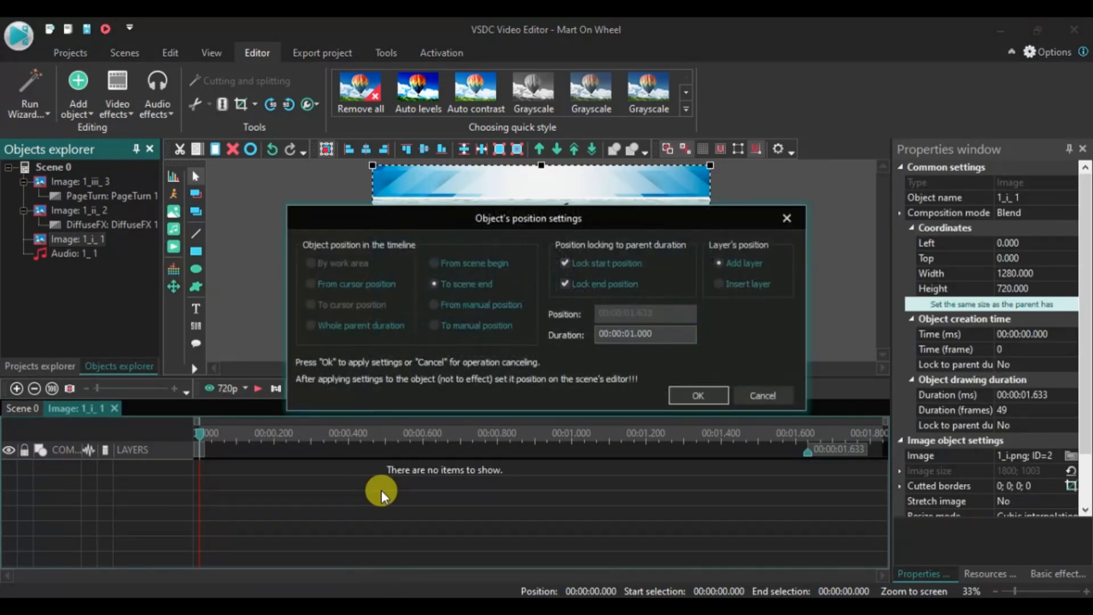
pyautogui.click(683, 390)
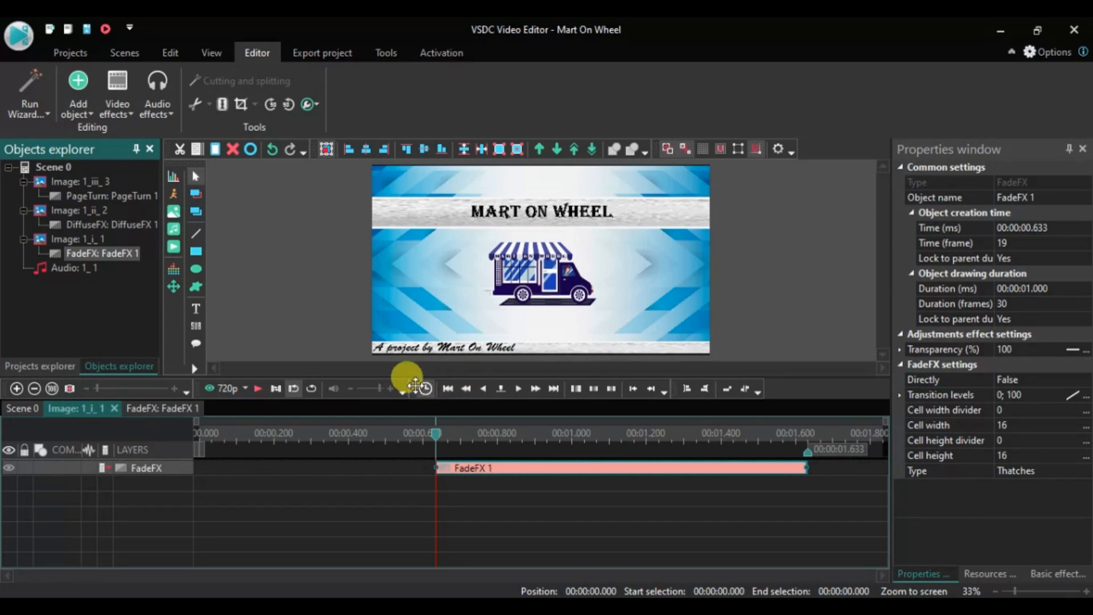
pyautogui.doubleClick(61, 168)
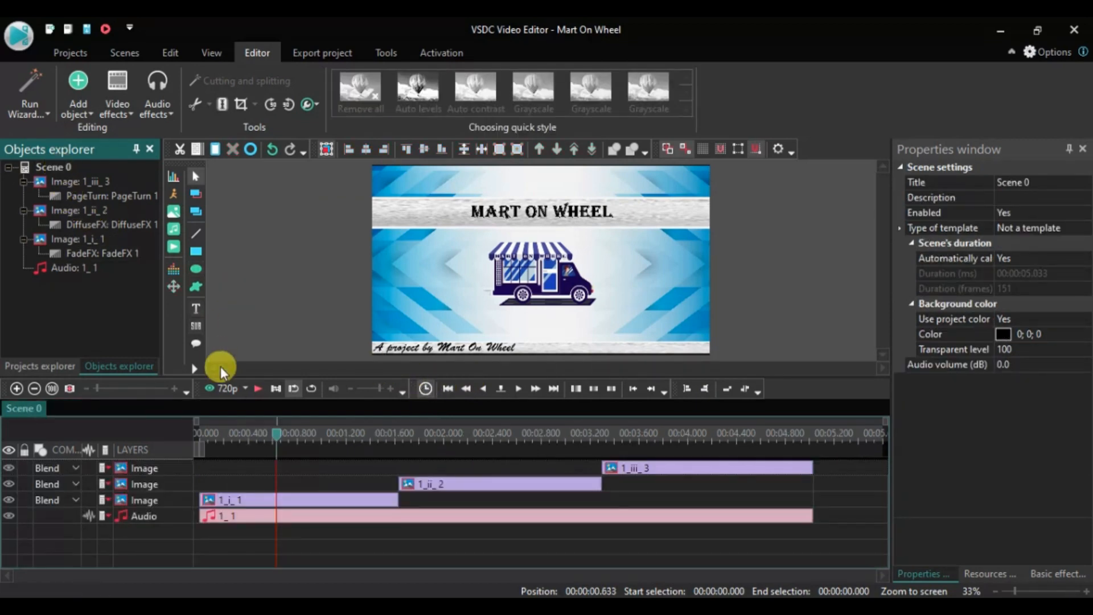
# Preview Scene 0 from the beginning to check the Fade, Diffuse and Page Turn transitions
pyautogui.click(227, 389)
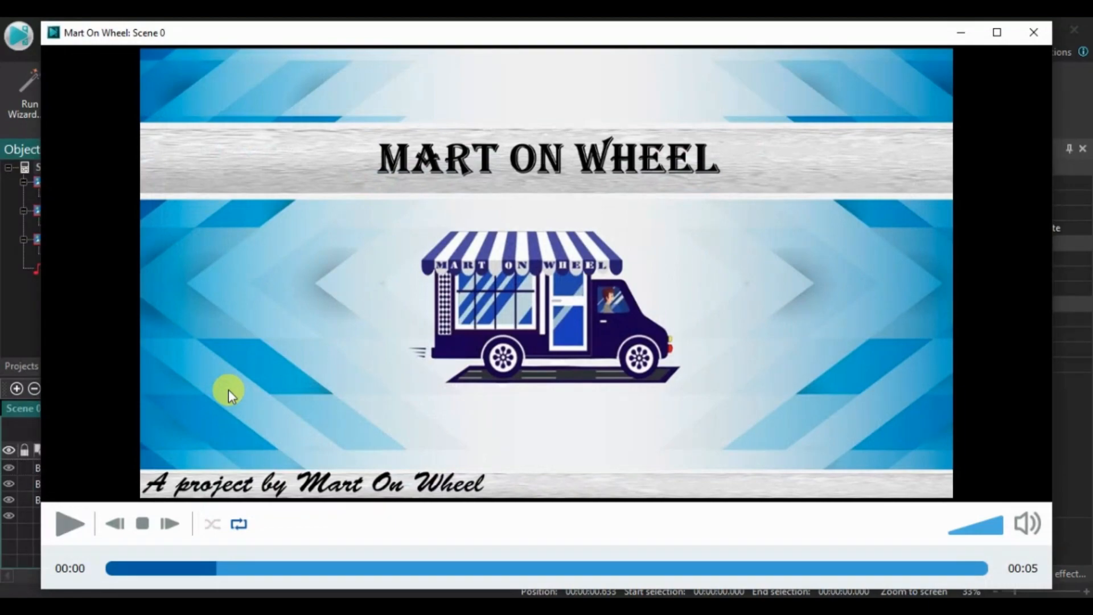
pyautogui.moveTo(220, 570); pyautogui.dragTo(106, 568)
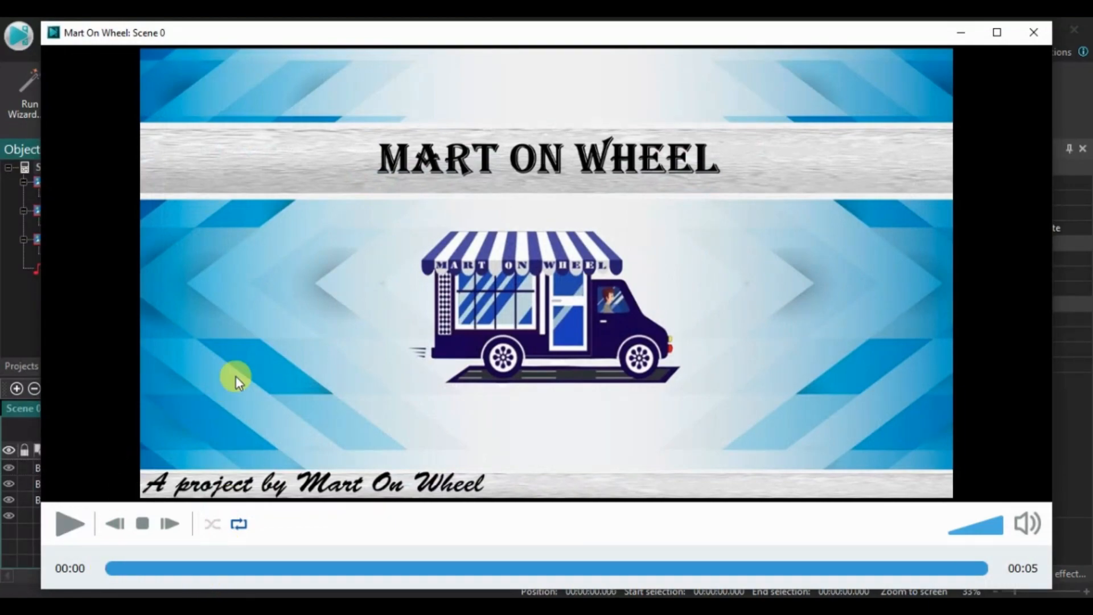
pyautogui.press('space')
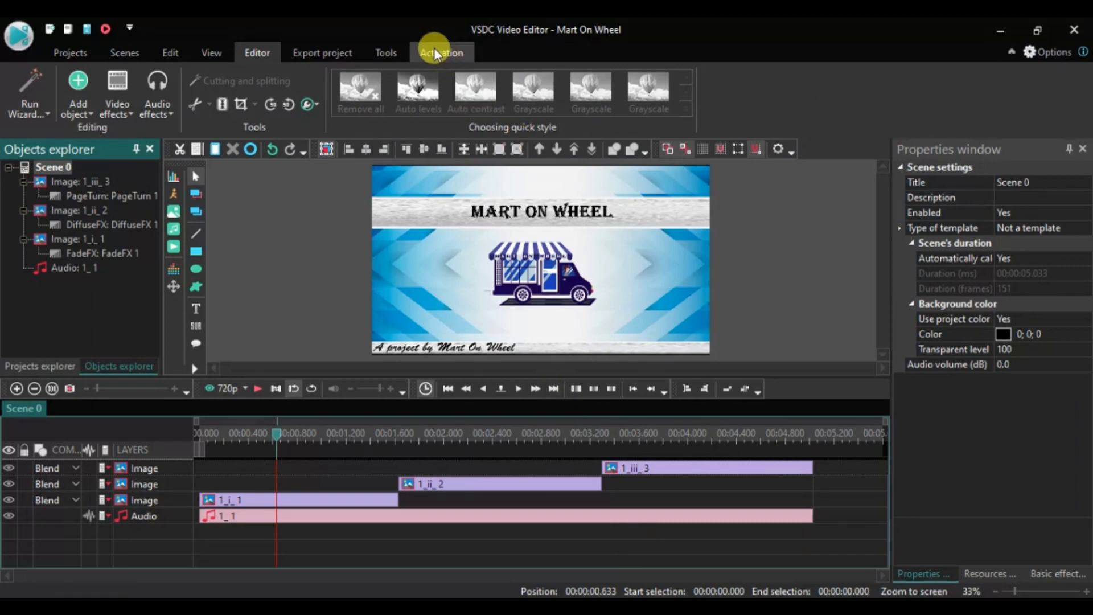
# Export the project for YouTube with the 1080p (Full HD) high-quality profile and decline uploading the video
pyautogui.click(345, 53)
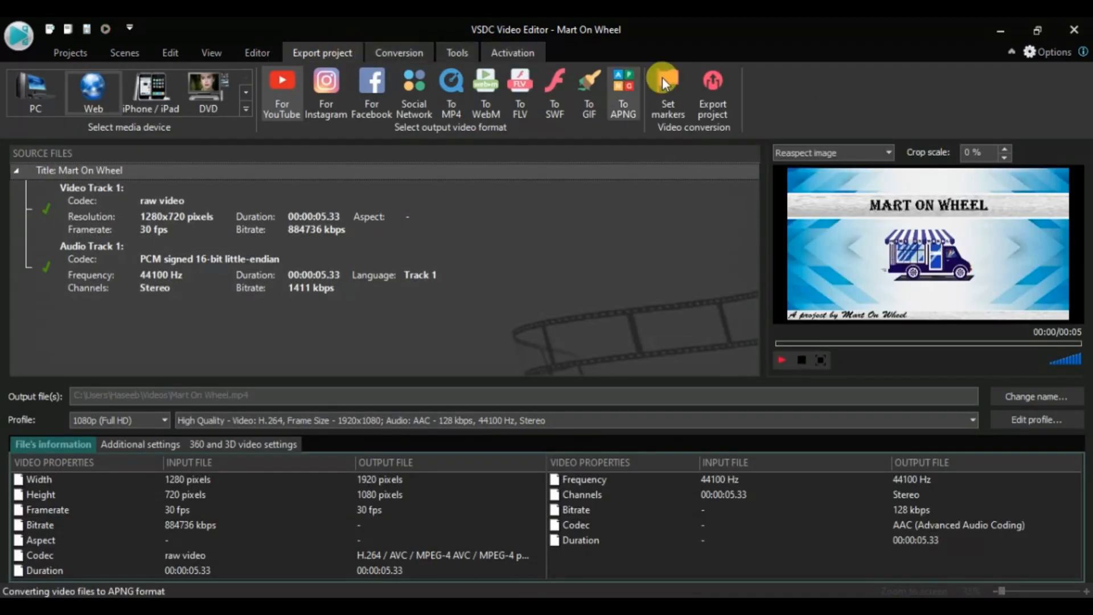
pyautogui.click(716, 104)
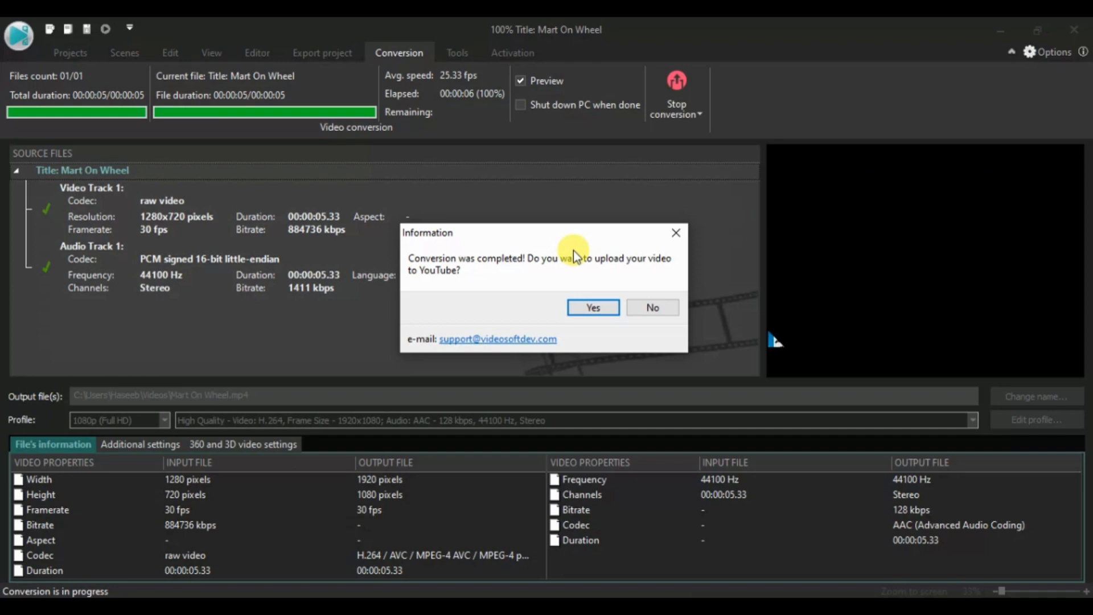
pyautogui.click(647, 315)
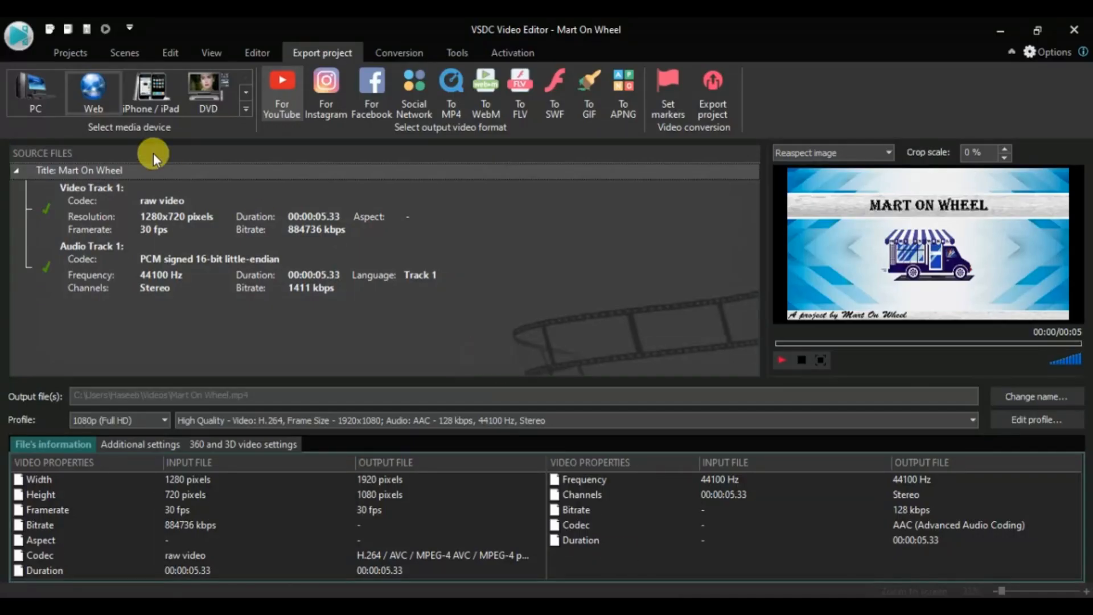
# Create a new 1280x720, 30 fps project titled "Mart On Wheel Final"
pyautogui.click(70, 53)
pyautogui.click(23, 96)
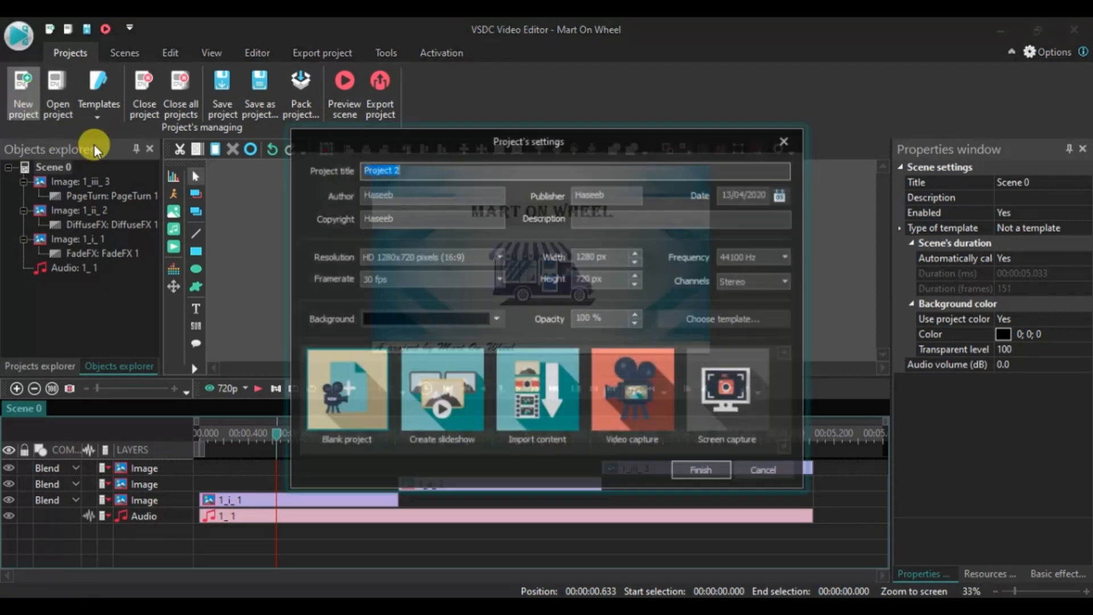
pyautogui.write('f')
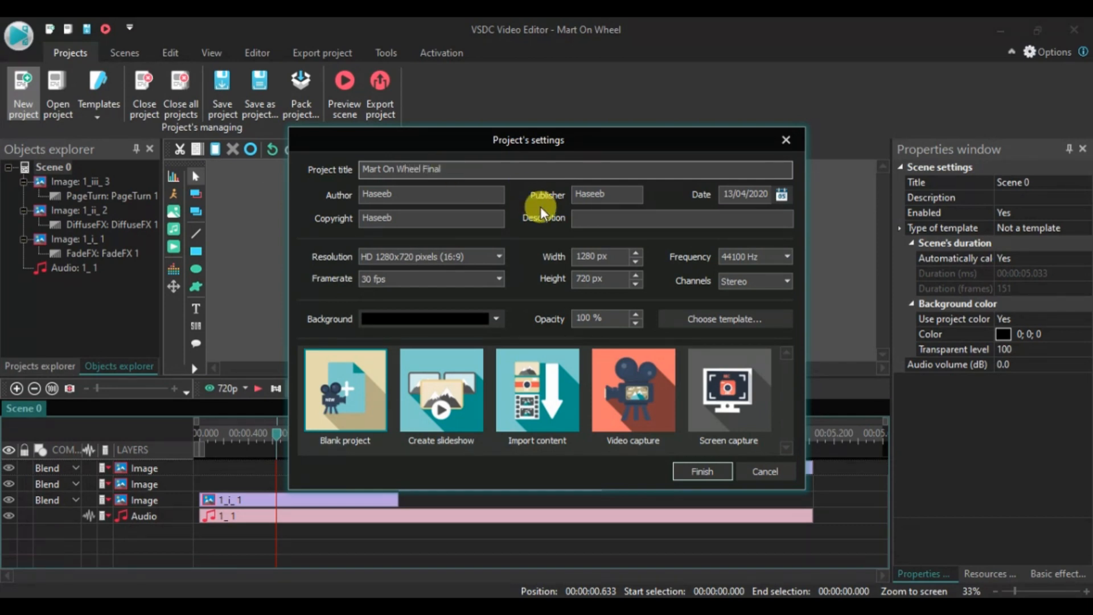
pyautogui.click(693, 471)
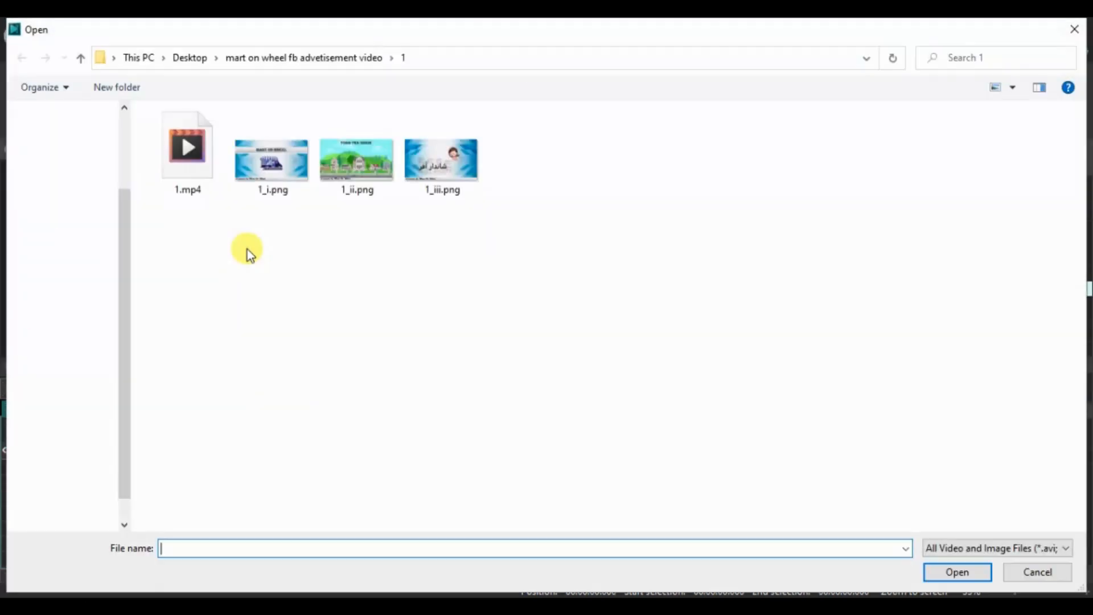
# Import part 1.mp4 through part 6.mp4 from the parts folder in numerical order and apply the file sequence without transitions
pyautogui.click(82, 59)
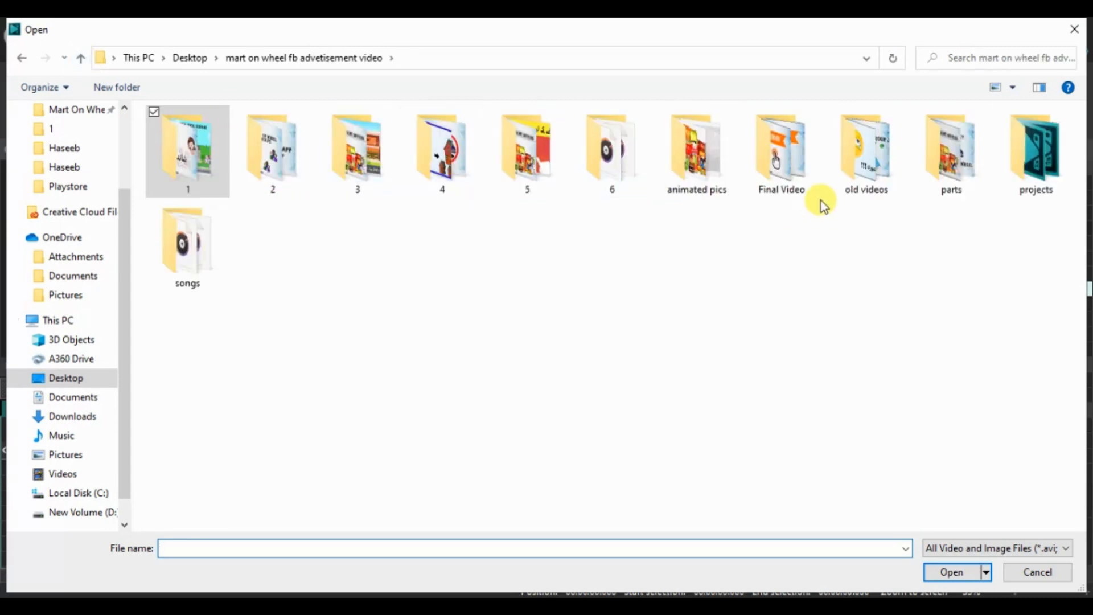
pyautogui.click(939, 182)
pyautogui.doubleClick(940, 182)
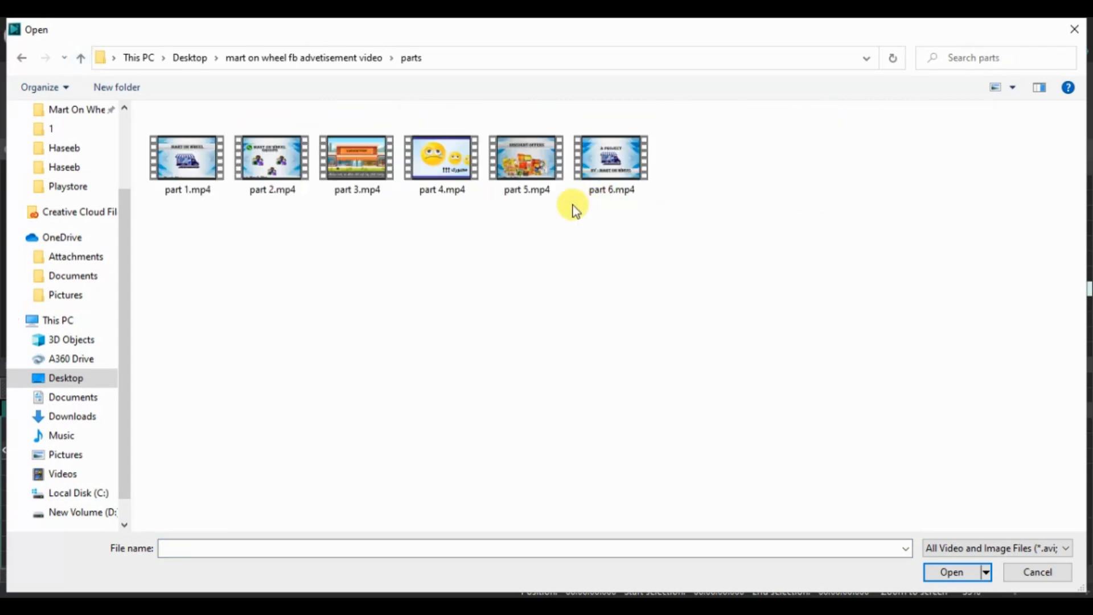
pyautogui.moveTo(190, 201); pyautogui.dragTo(649, 173)
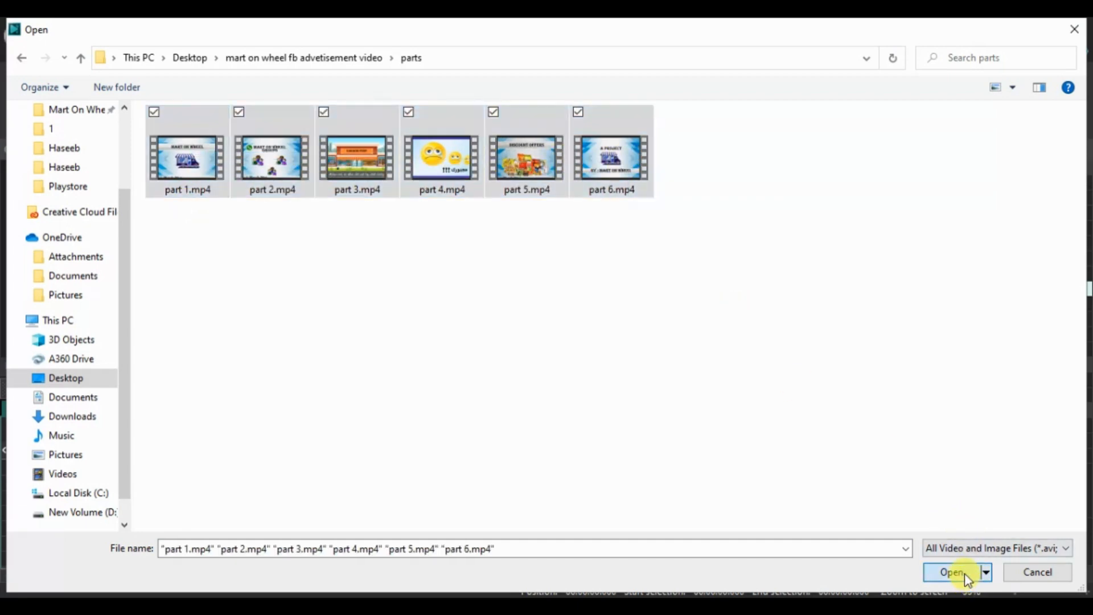
pyautogui.click(964, 574)
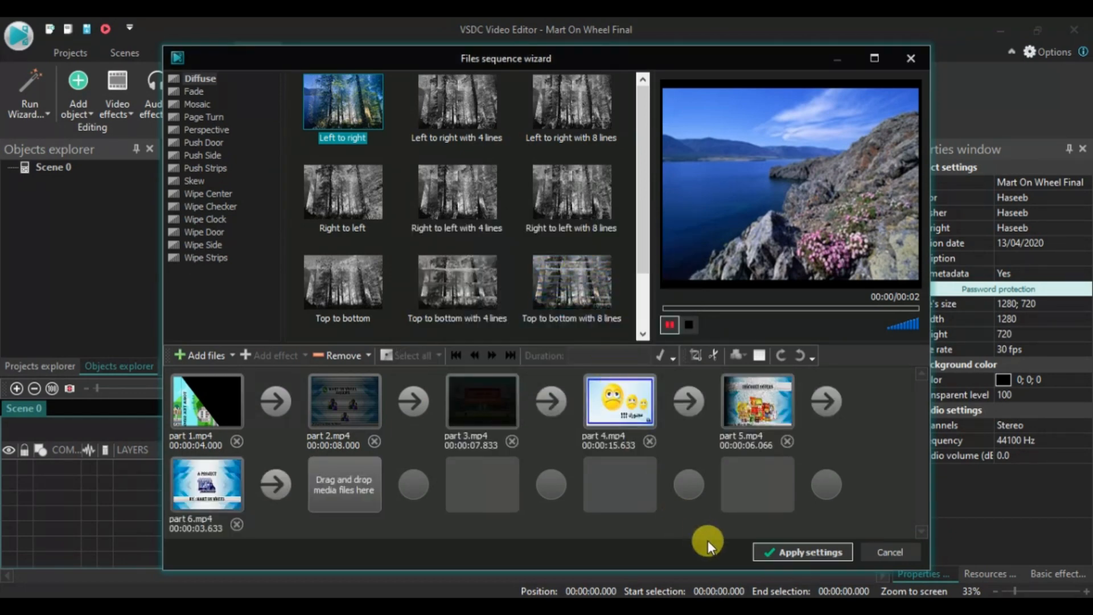
pyautogui.click(800, 551)
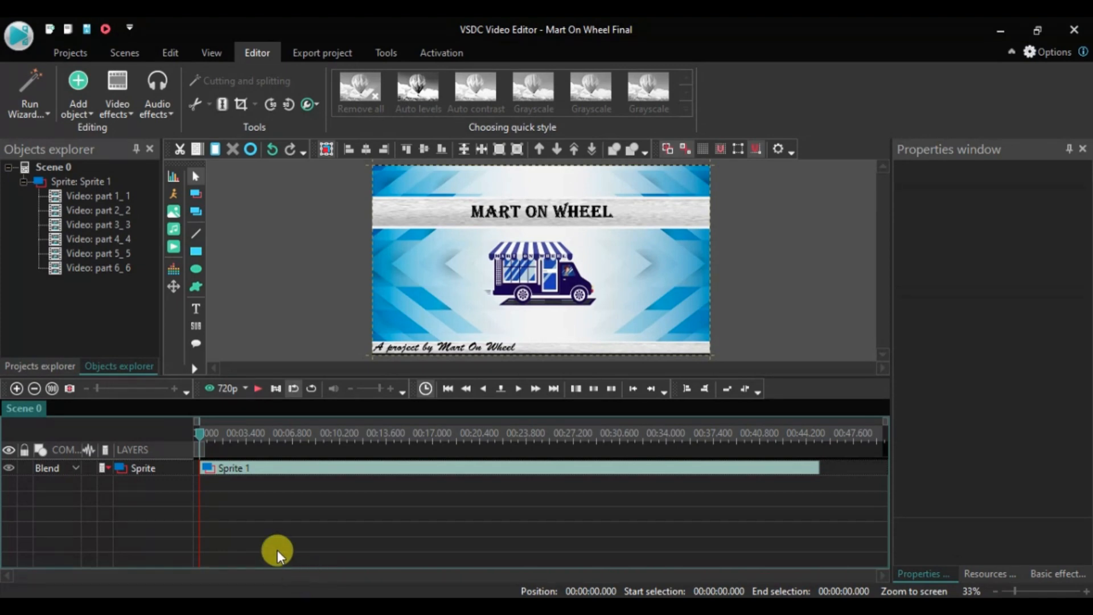
# Preview the assembled six-part video through to the end, raising the system volume, and close the preview
pyautogui.click(219, 387)
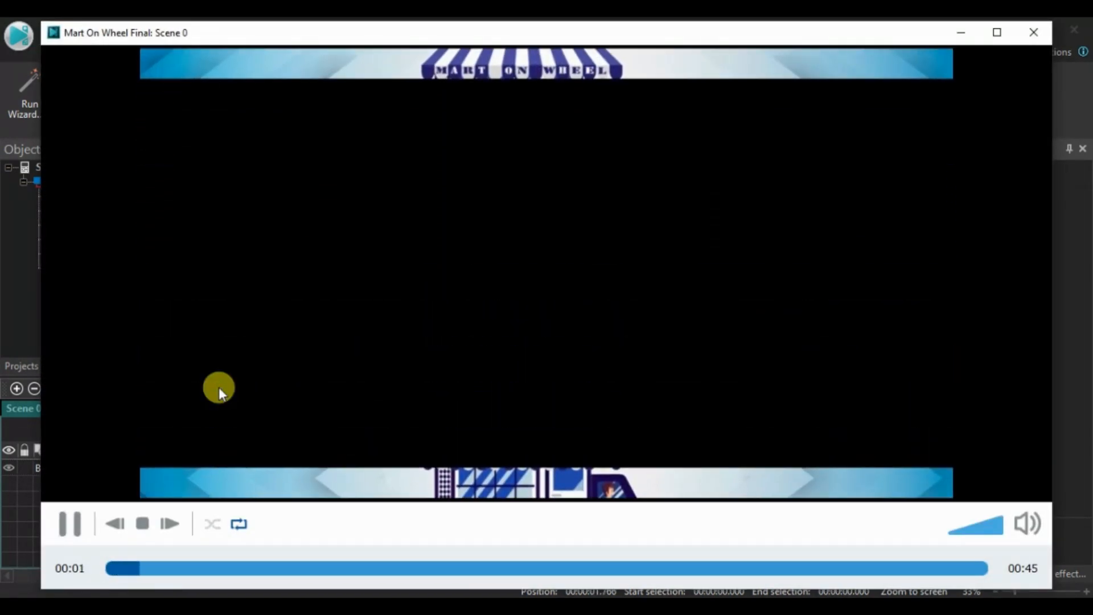
pyautogui.press('XF86AudioRaiseVolume')
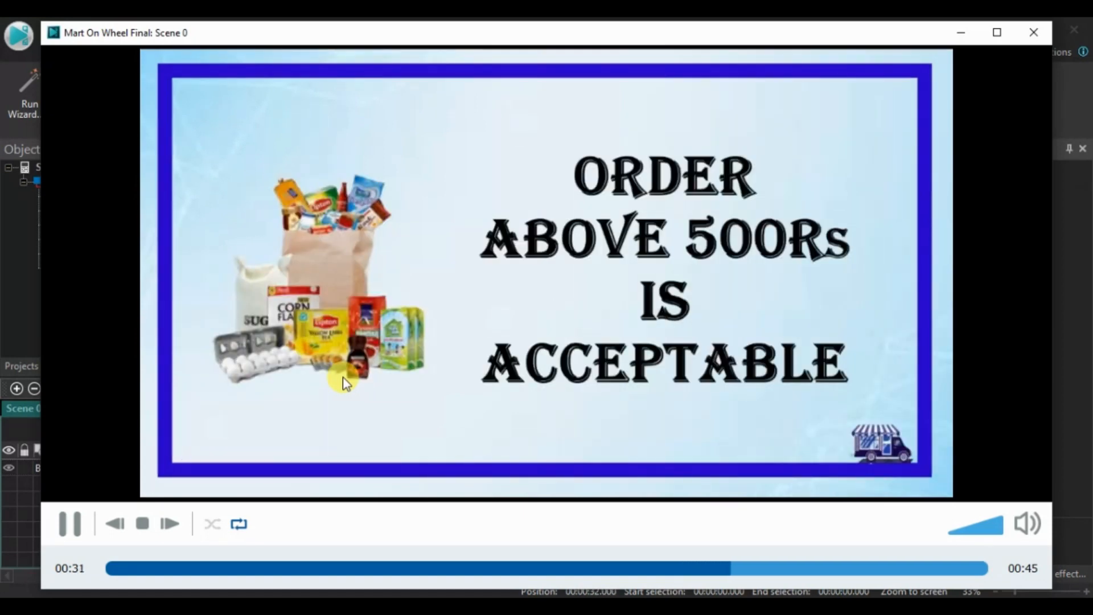
pyautogui.press('XF86AudioRaiseVolume')
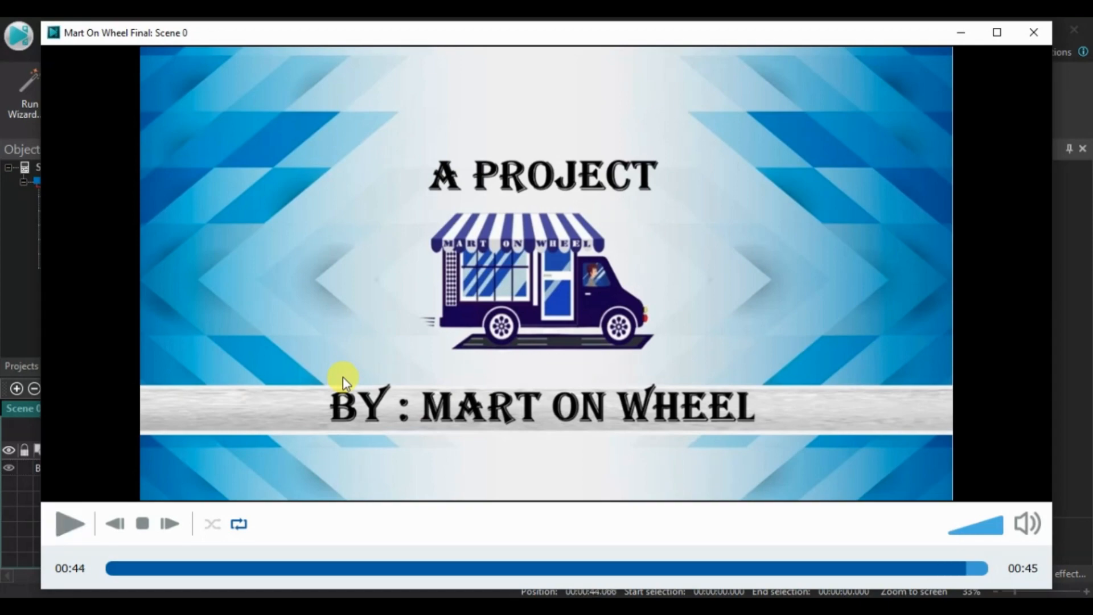
pyautogui.click(1034, 35)
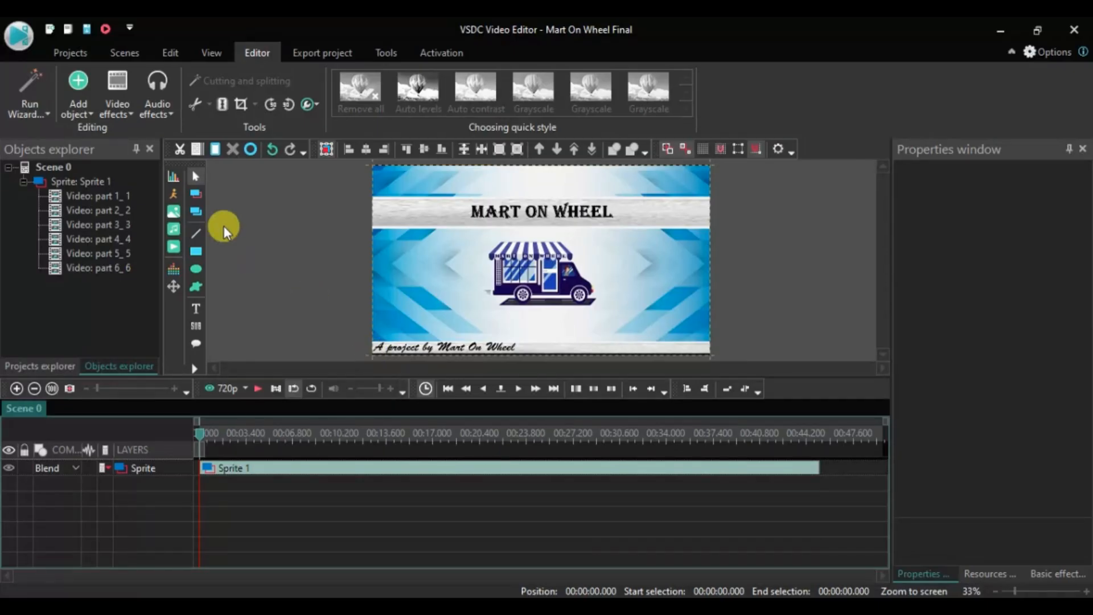
# Add the bensound-creativeminds track from the songs folder as an audio object, keeping the default position settings
pyautogui.click(173, 229)
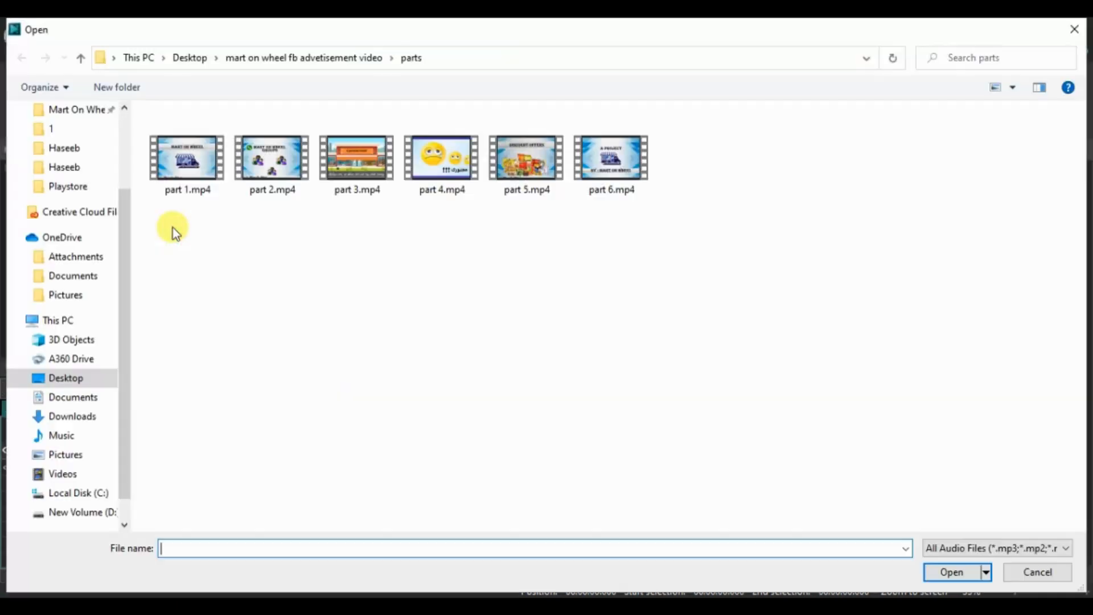
pyautogui.click(303, 62)
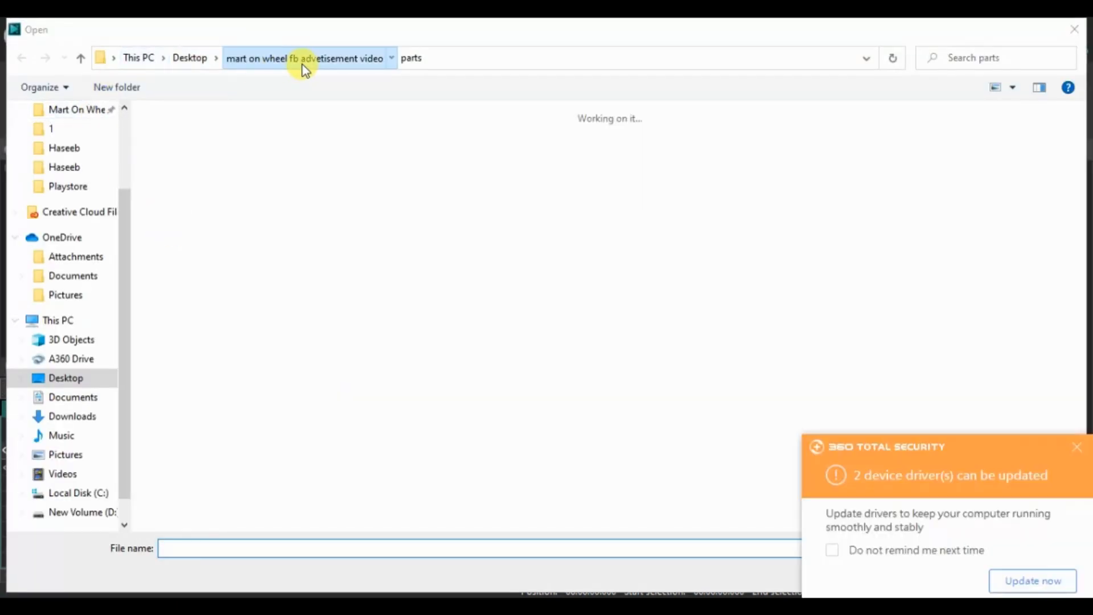
pyautogui.click(1077, 447)
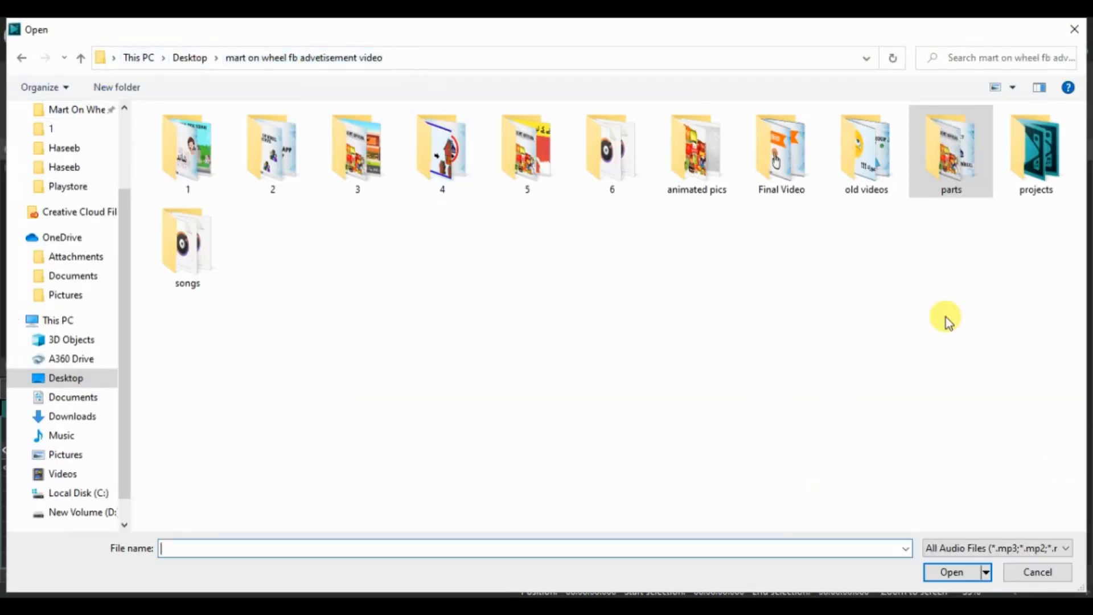
pyautogui.doubleClick(181, 264)
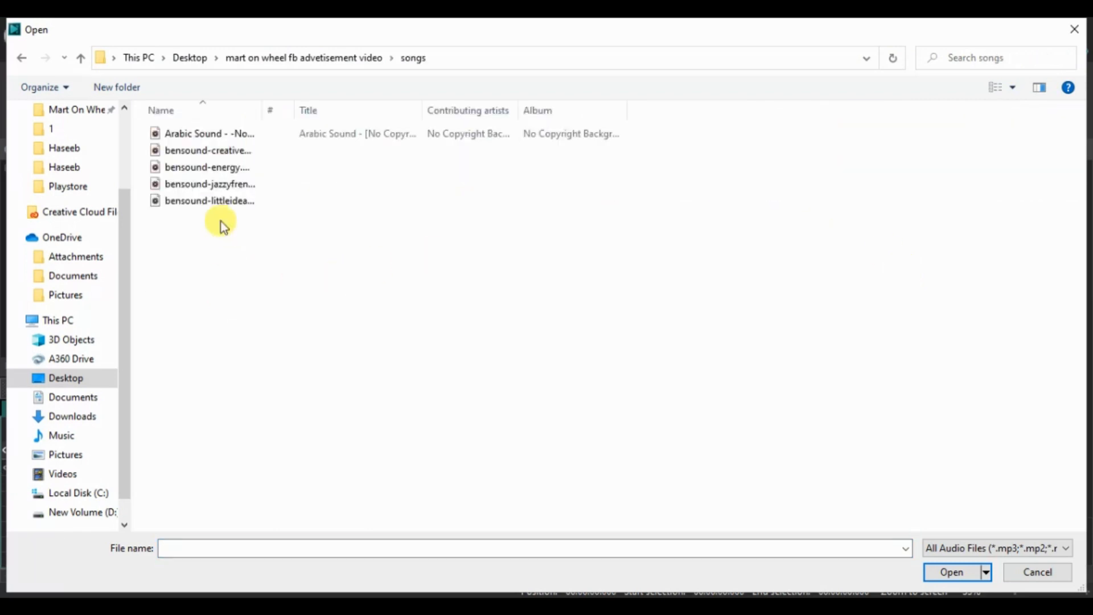
pyautogui.click(206, 151)
pyautogui.click(944, 574)
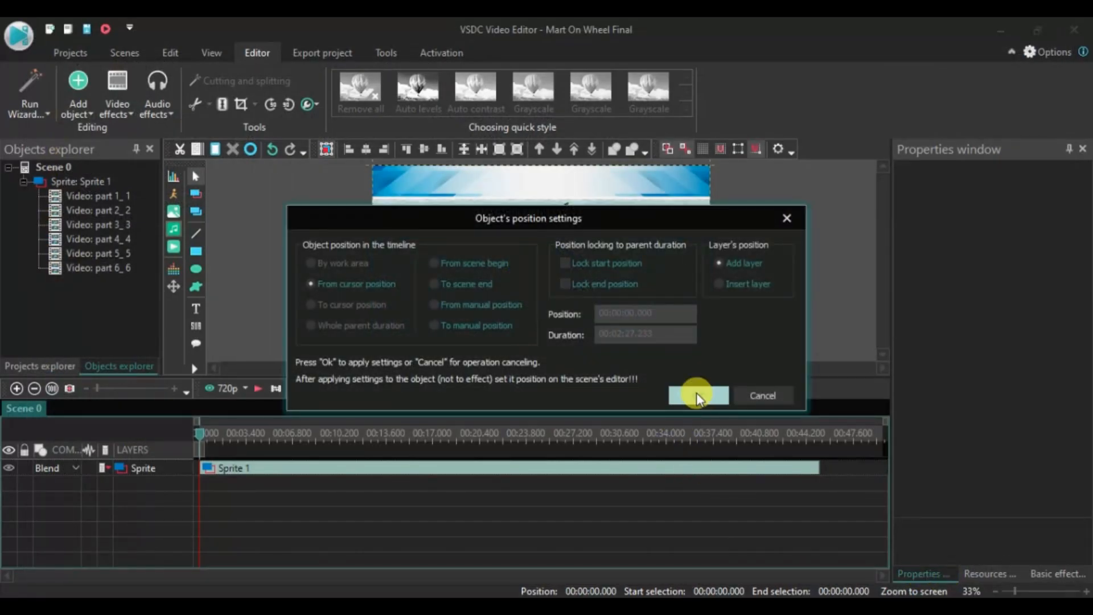
pyautogui.click(696, 392)
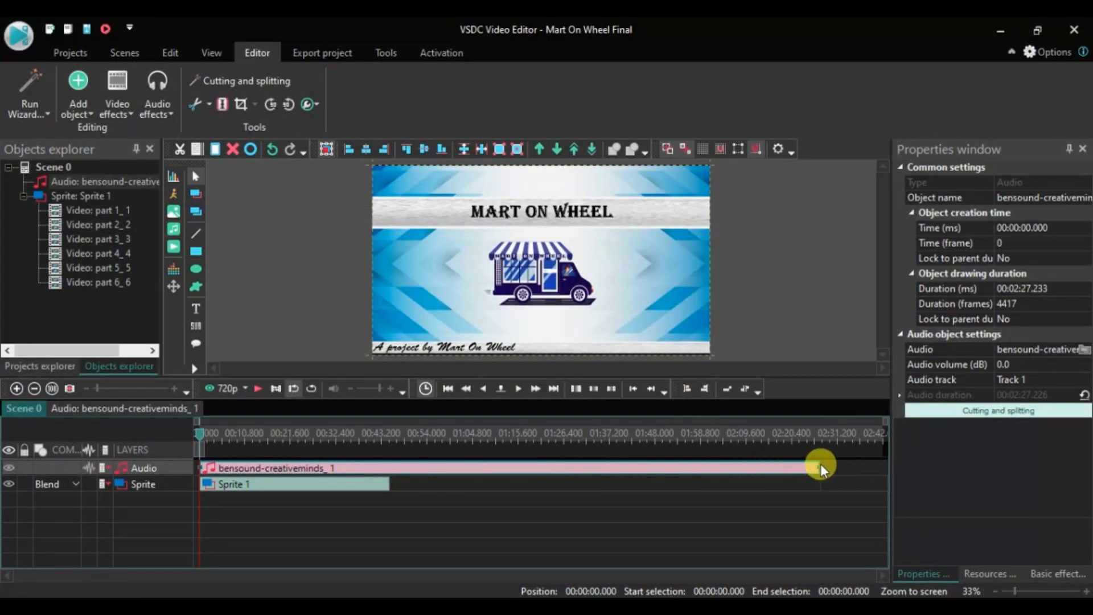
# Shorten the background music to 00:00:45.166 so it ends together with Sprite 1
pyautogui.moveTo(821, 467); pyautogui.dragTo(416, 470)
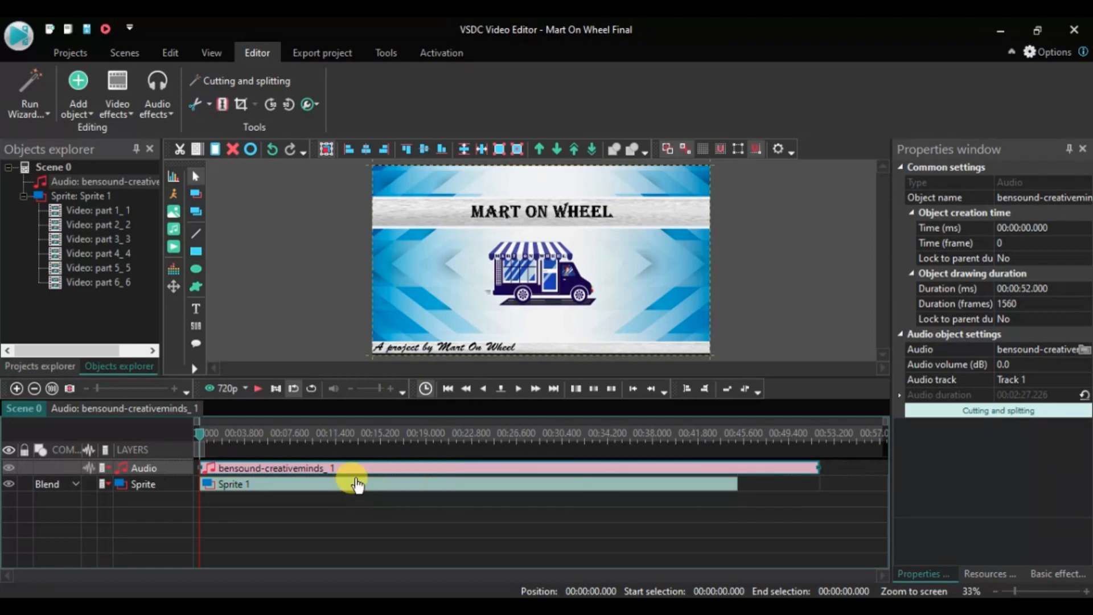
pyautogui.click(419, 485)
pyautogui.rightClick(420, 485)
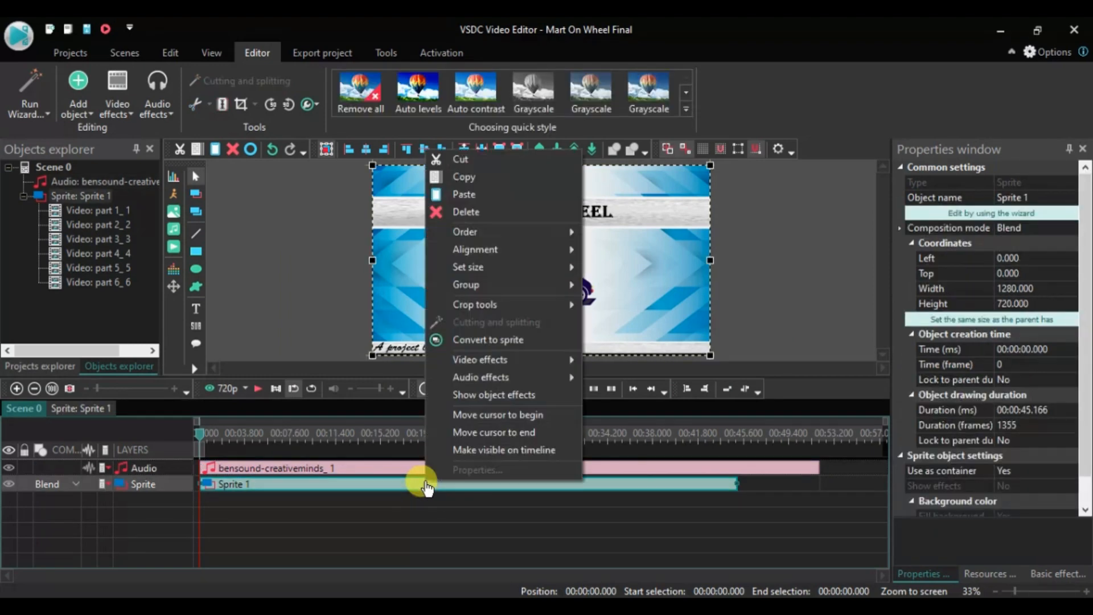
pyautogui.click(494, 432)
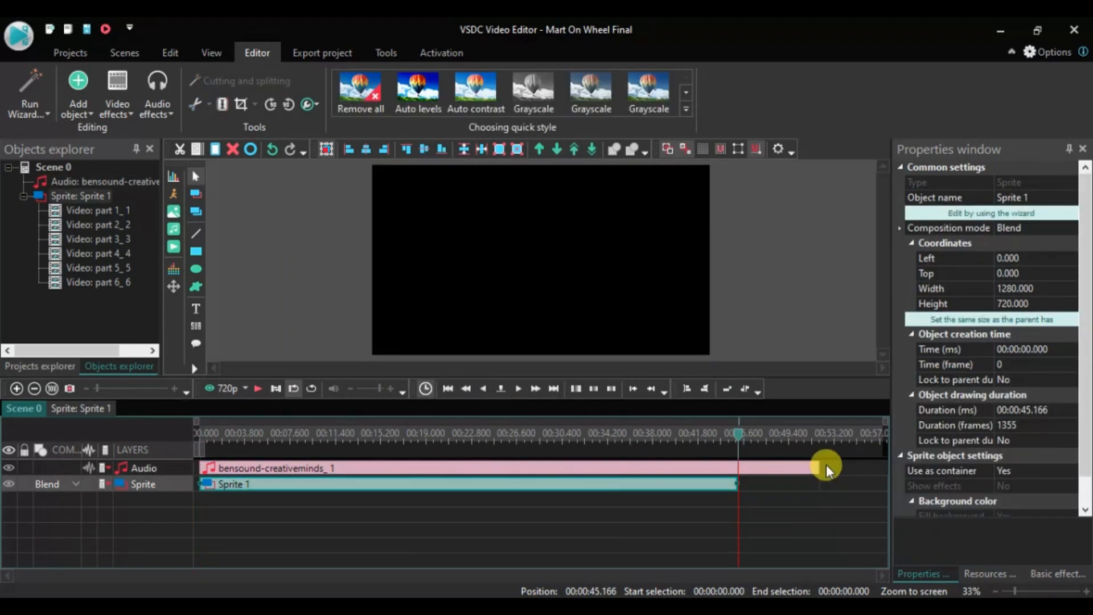
pyautogui.moveTo(813, 461); pyautogui.dragTo(740, 461)
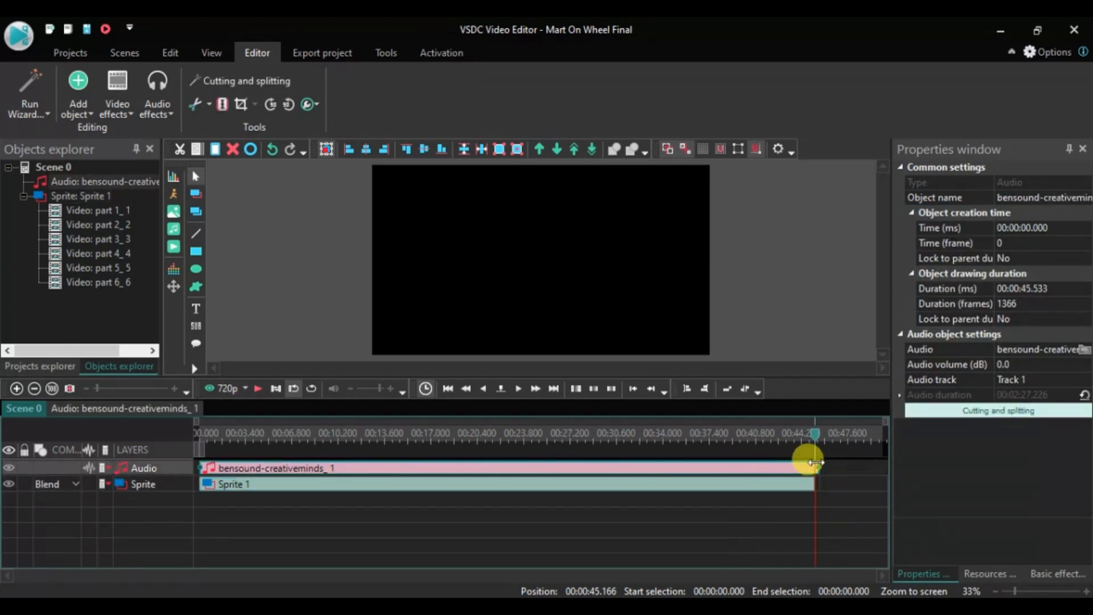
pyautogui.moveTo(816, 461); pyautogui.dragTo(805, 460)
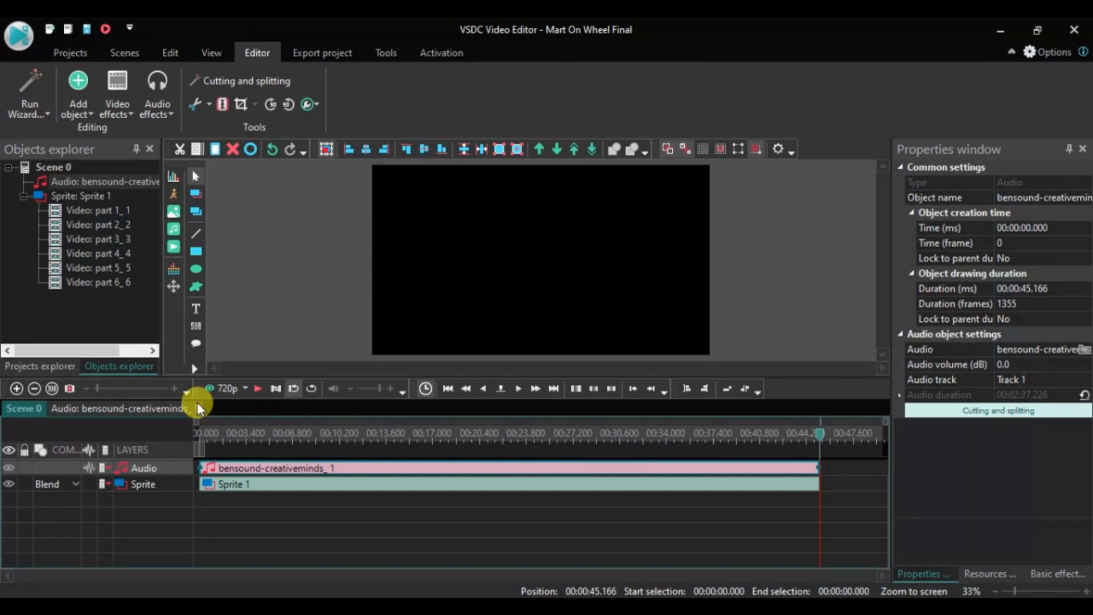
# Set the background music's audio volume to -15 dB
pyautogui.moveTo(94, 391); pyautogui.dragTo(145, 391)
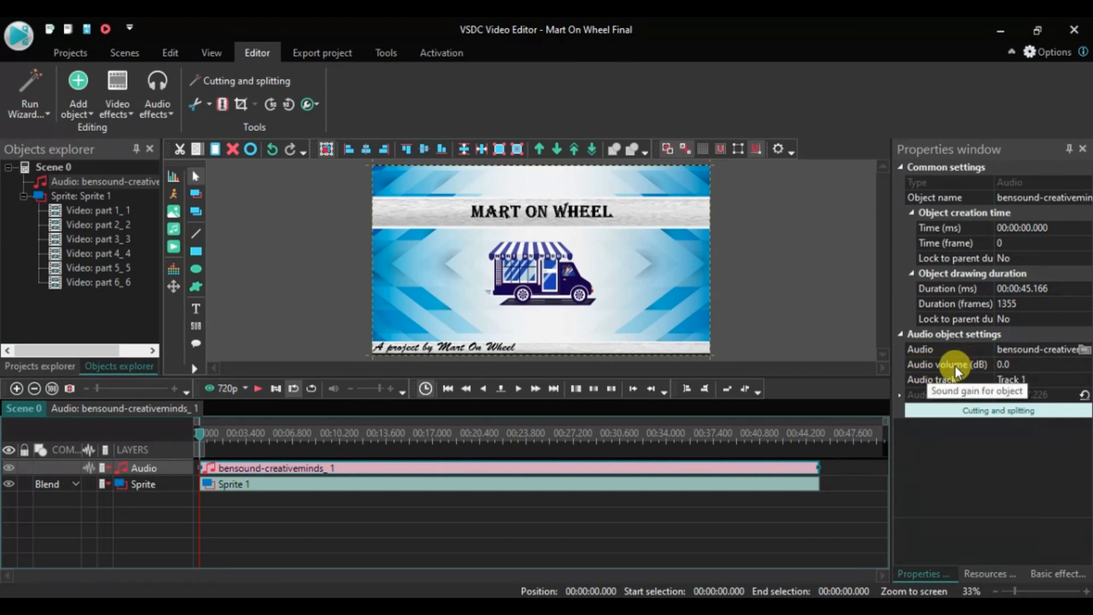
pyautogui.click(1004, 364)
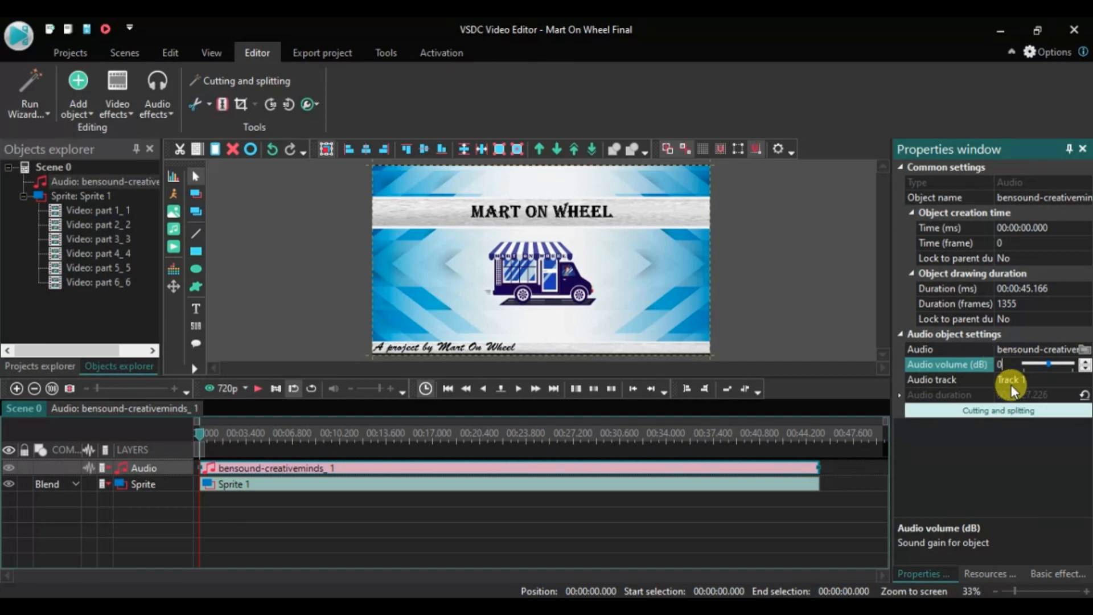
pyautogui.write('-15')
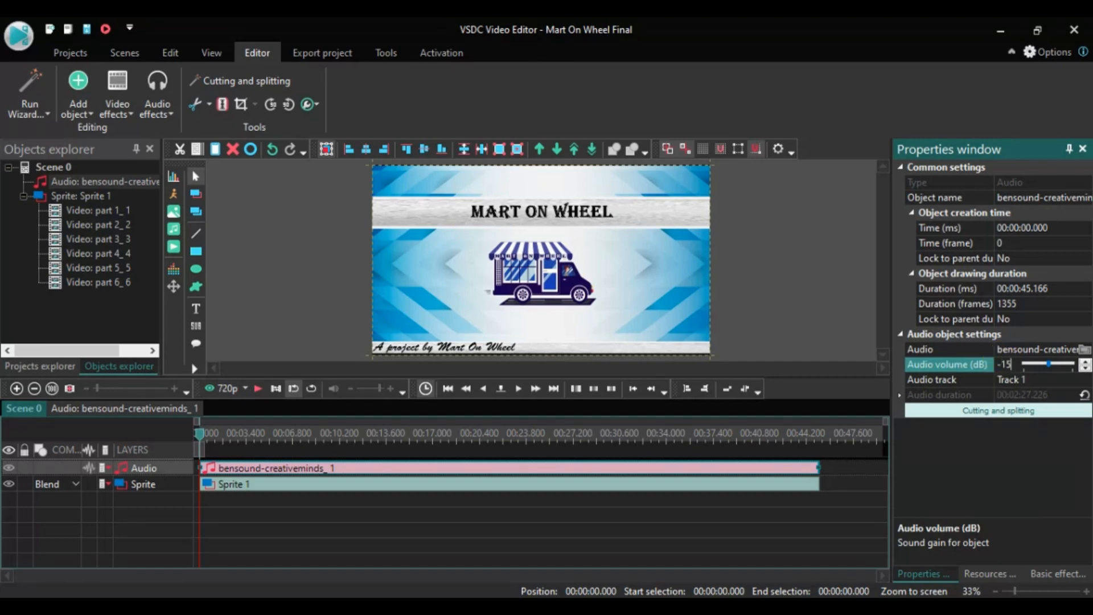
pyautogui.click(1027, 453)
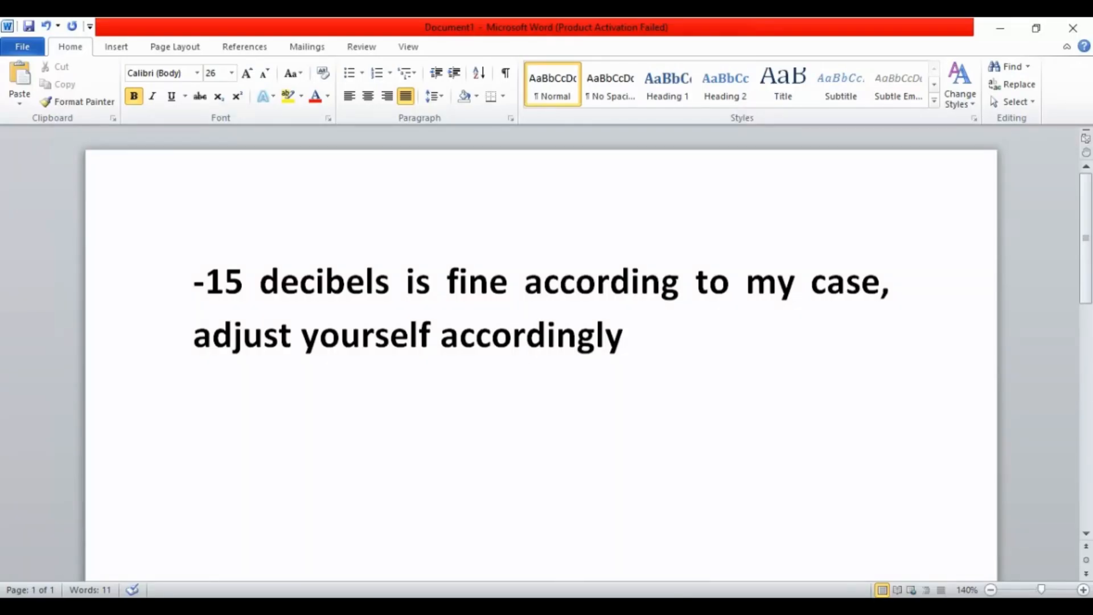
# Replace the note about -15 decibels in the document with "Thanks for watching our video"
pyautogui.press('BackSpace')
pyautogui.press('BackSpace')
pyautogui.press('BackSpace')
pyautogui.press('BackSpace')
pyautogui.press('BackSpace')
pyautogui.press('BackSpace')
pyautogui.press('BackSpace')
pyautogui.press('BackSpace')
pyautogui.press('BackSpace')
pyautogui.press('BackSpace')
pyautogui.press('BackSpace')
pyautogui.press('BackSpace')
pyautogui.press('BackSpace')
pyautogui.press('BackSpace')
pyautogui.press('BackSpace')
pyautogui.press('BackSpace')
pyautogui.press('BackSpace')
pyautogui.press('BackSpace')
pyautogui.press('BackSpace')
pyautogui.press('BackSpace')
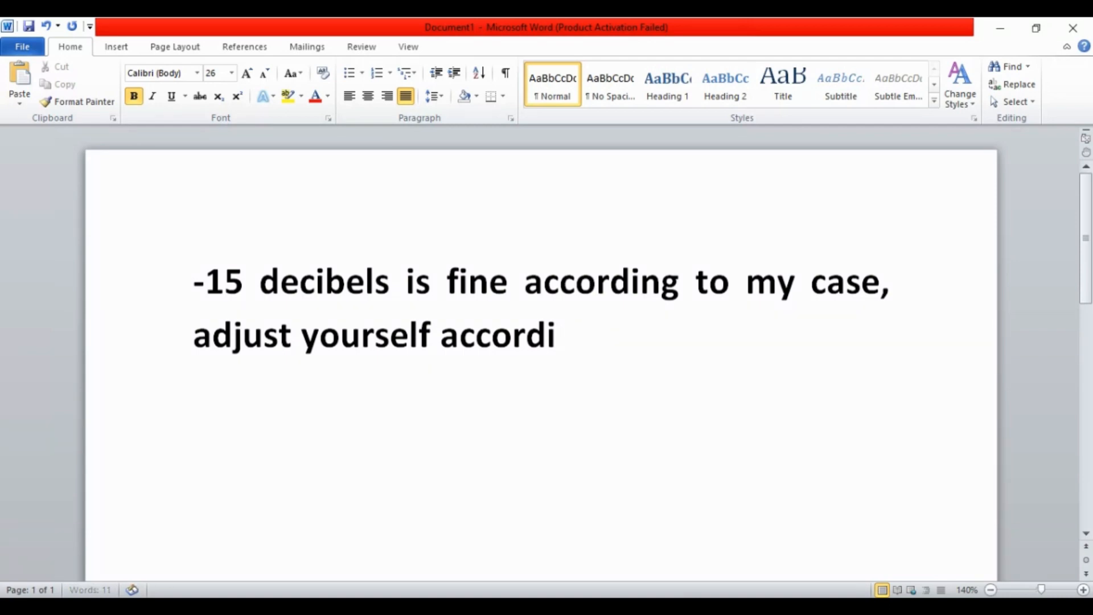
pyautogui.write('T')
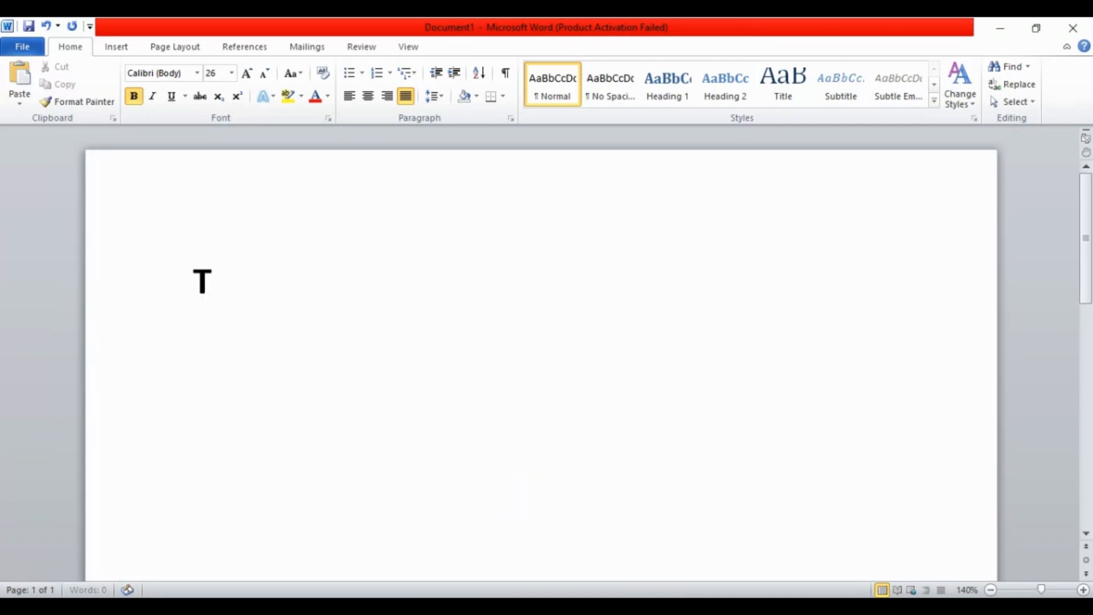
pyautogui.write('hanks')
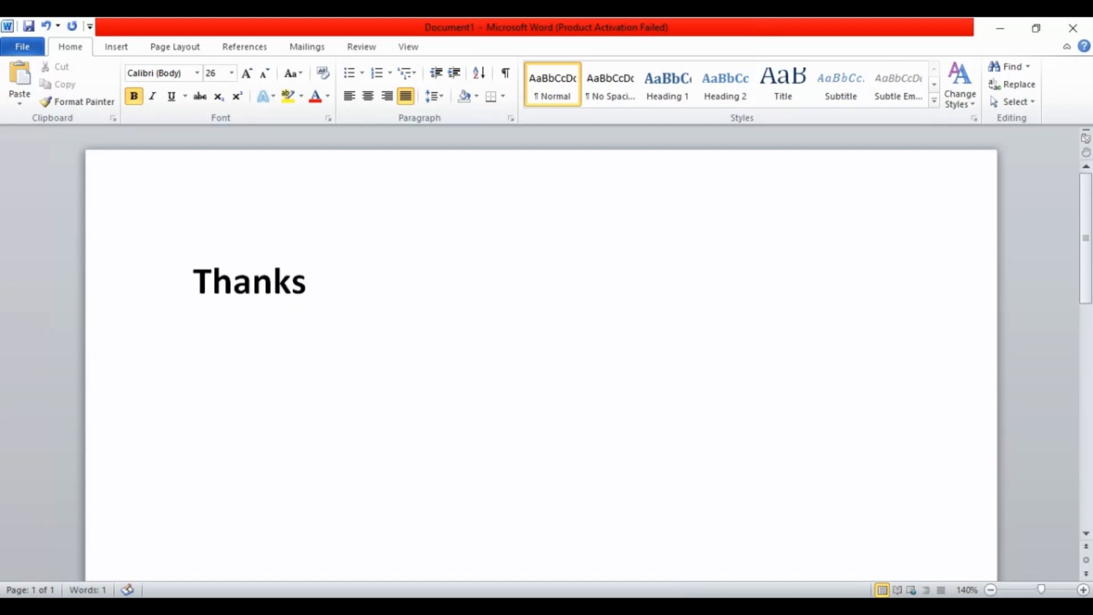
pyautogui.write(' for wat')
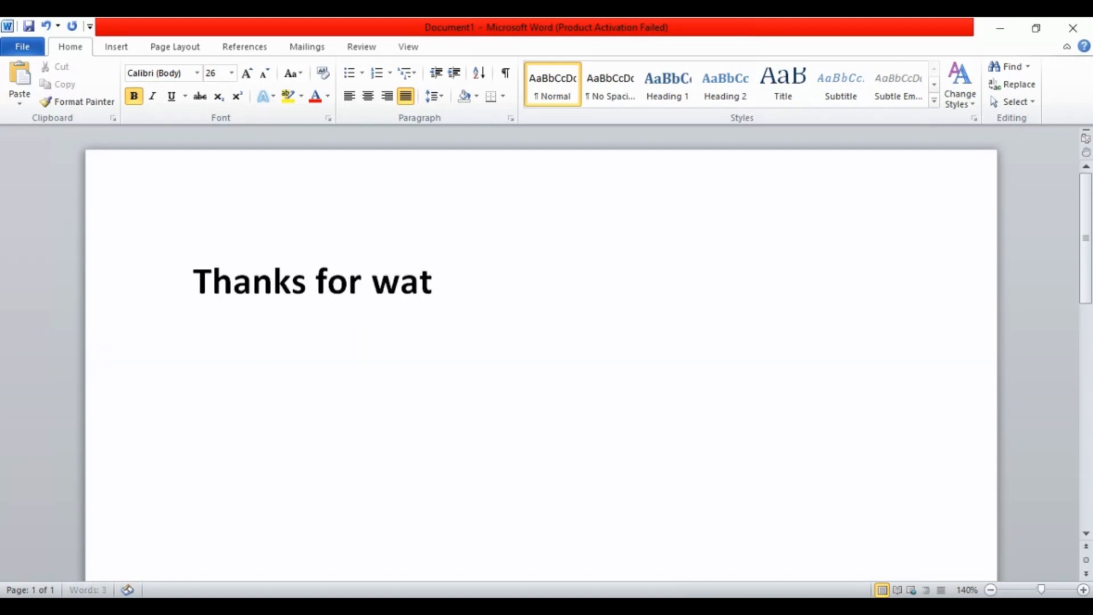
pyautogui.write('ching')
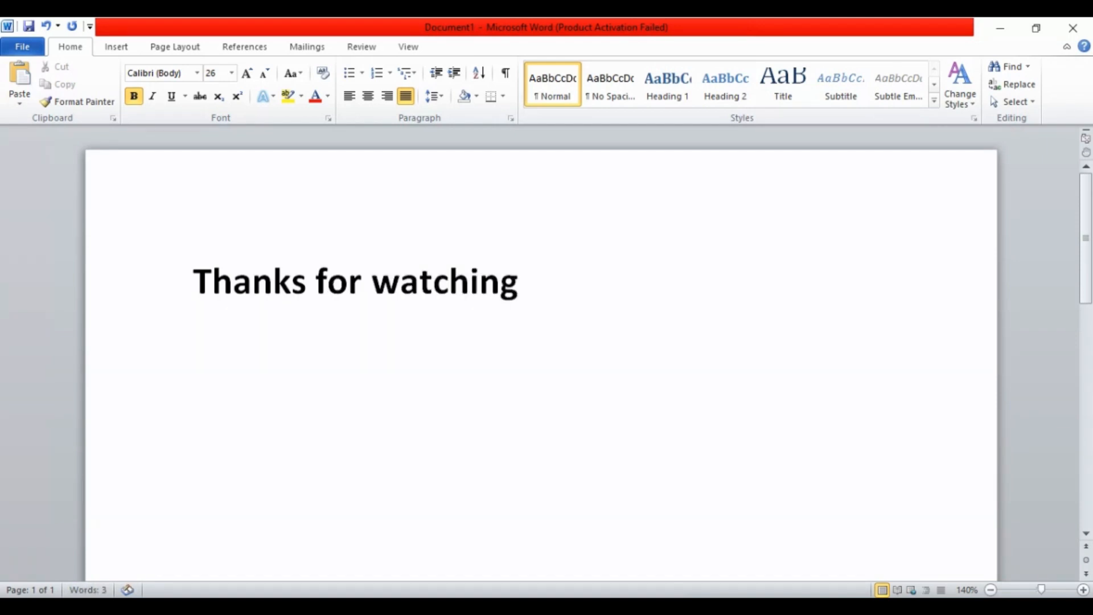
pyautogui.write(' our vi')
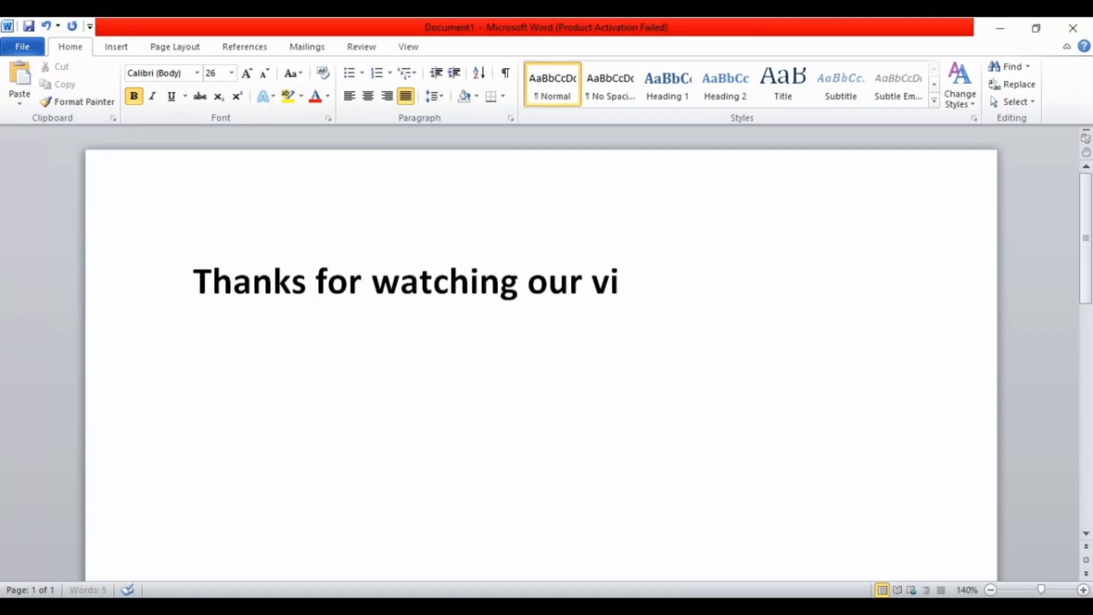
pyautogui.write('deo')
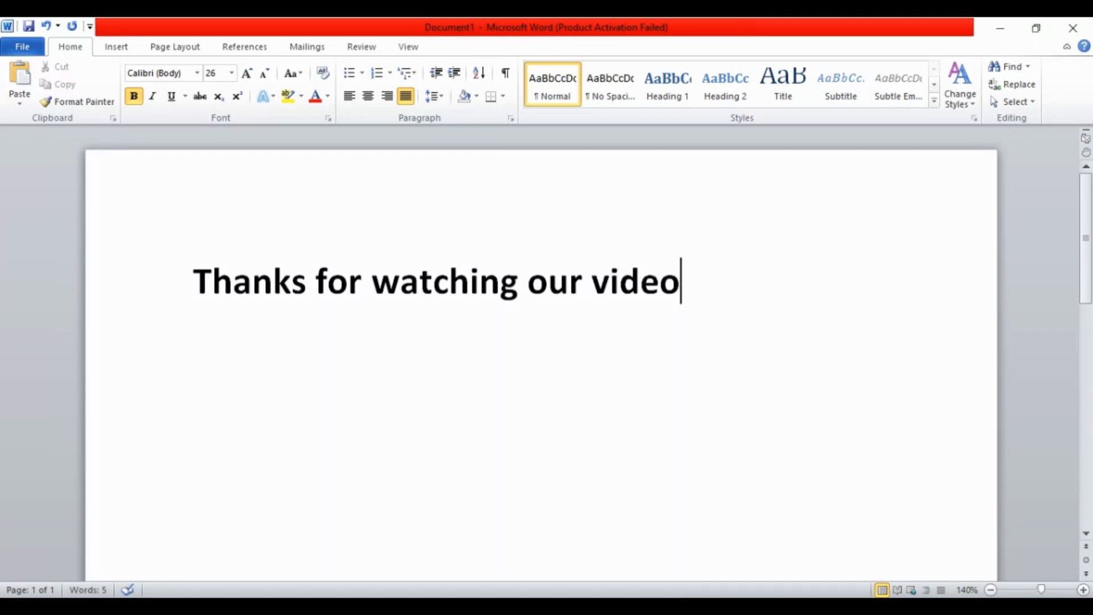
# Replace the thank-you message with a line beginning "Subscribe our channel if"
pyautogui.press('BackSpace')
pyautogui.press('BackSpace')
pyautogui.press('BackSpace')
pyautogui.press('BackSpace')
pyautogui.press('BackSpace')
pyautogui.press('BackSpace')
pyautogui.press('BackSpace')
pyautogui.press('BackSpace')
pyautogui.press('BackSpace')
pyautogui.press('BackSpace')
pyautogui.press('BackSpace')
pyautogui.press('BackSpace')
pyautogui.press('BackSpace')
pyautogui.press('BackSpace')
pyautogui.press('BackSpace')
pyautogui.press('BackSpace')
pyautogui.press('BackSpace')
pyautogui.press('BackSpace')
pyautogui.press('BackSpace')
pyautogui.press('BackSpace')
pyautogui.write('S')
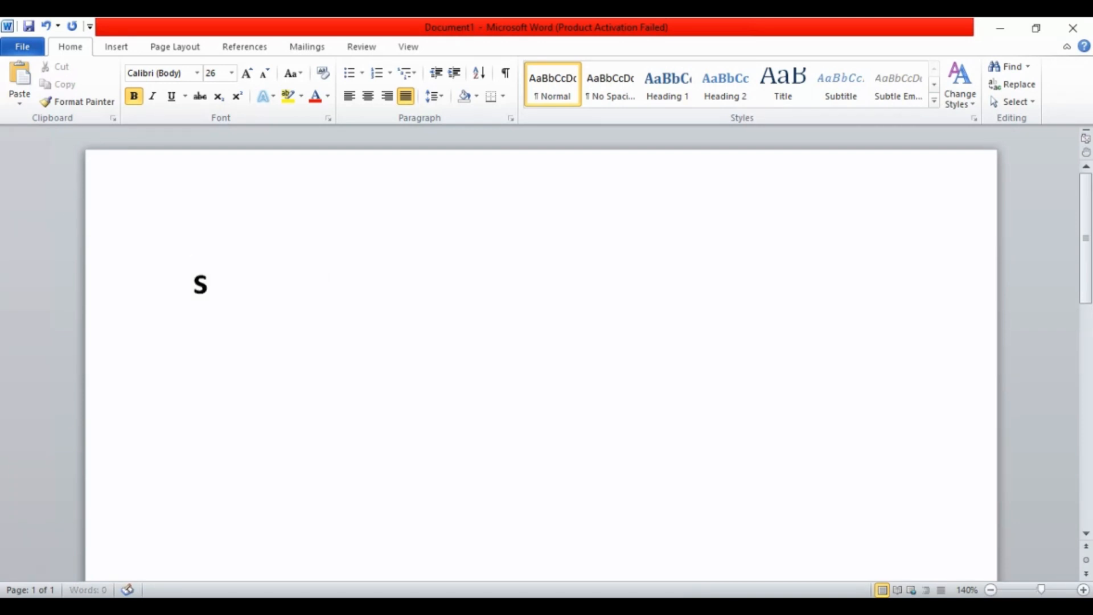
pyautogui.write('ubscri')
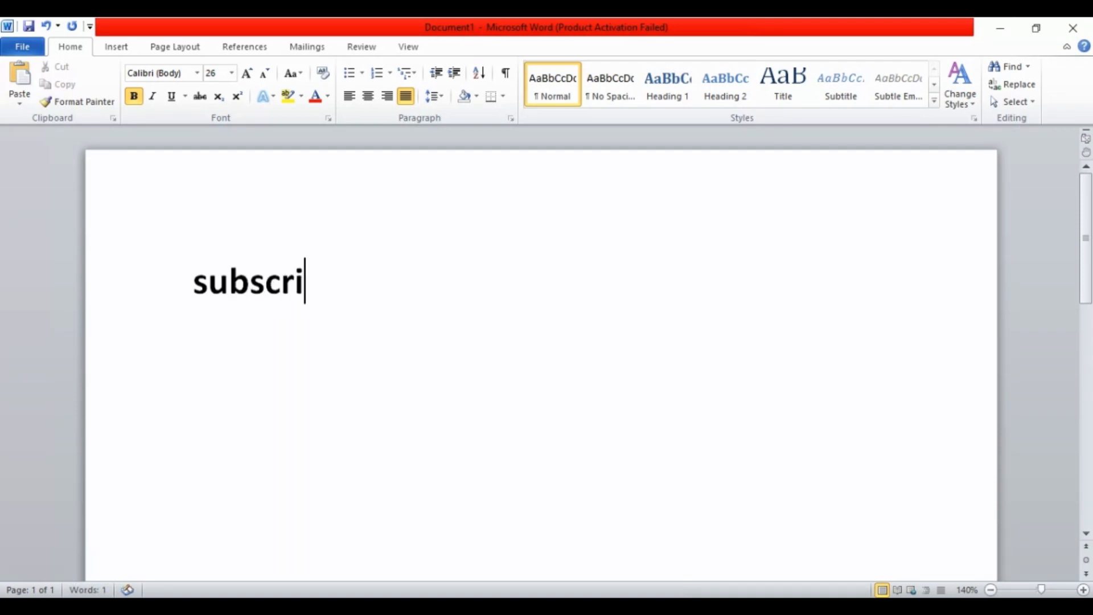
pyautogui.write('be our ')
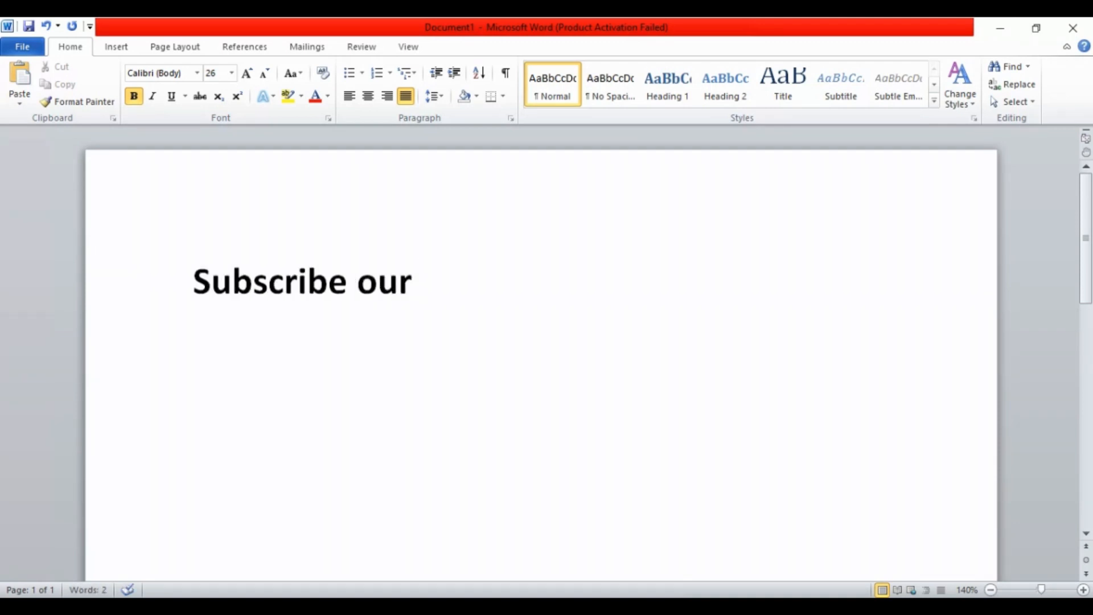
pyautogui.write('channel if y')
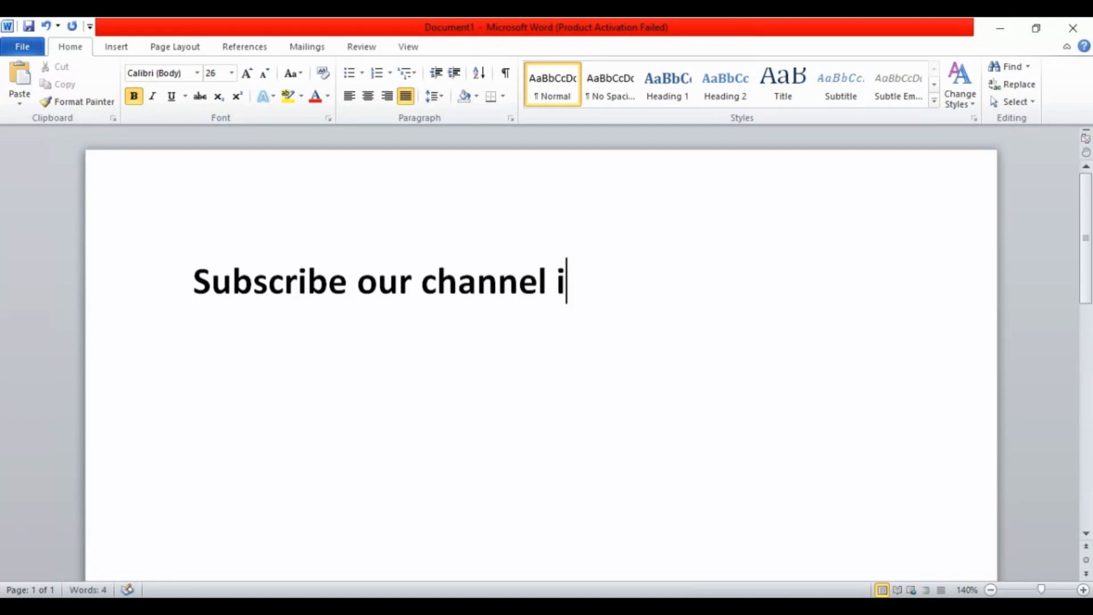